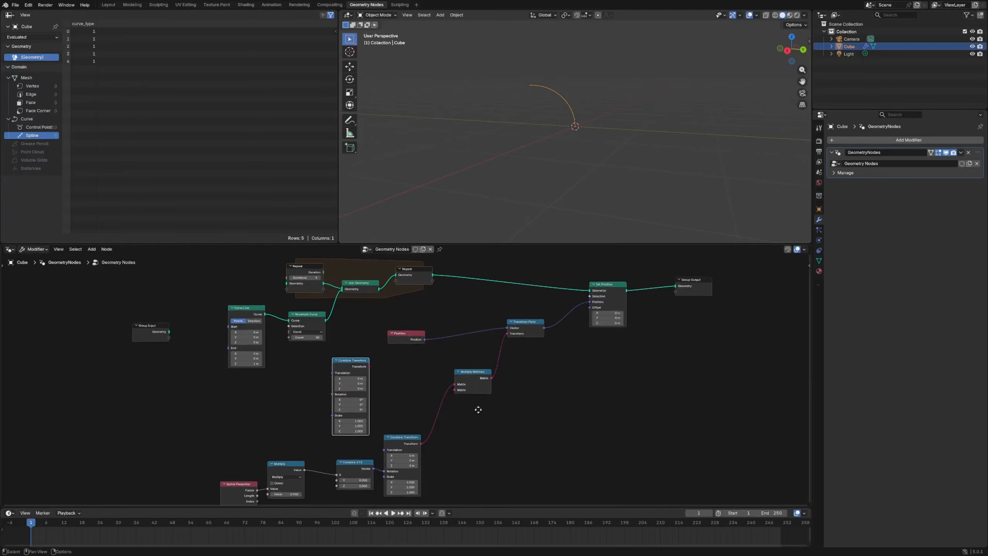
# Link the upper Combine Transform to the first matrix input of Multiply Matrices, keeping the lower Combine Transform on the second
pyautogui.scroll(2, 479, 405)
pyautogui.moveTo(362, 328); pyautogui.dragTo(487, 337)
pyautogui.moveTo(344, 320); pyautogui.dragTo(374, 327)
# Space out the lower rotation chain: Combine Transform, Combine XYZ, Multiply and Spline Parameter, below the upper Combine Transform
pyautogui.scroll(-3, 400, 380)
pyautogui.moveTo(411, 421); pyautogui.dragTo(420, 447)
pyautogui.moveTo(384, 338); pyautogui.dragTo(399, 341)
pyautogui.moveTo(360, 450); pyautogui.dragTo(362, 463)
pyautogui.moveTo(294, 452); pyautogui.dragTo(298, 464)
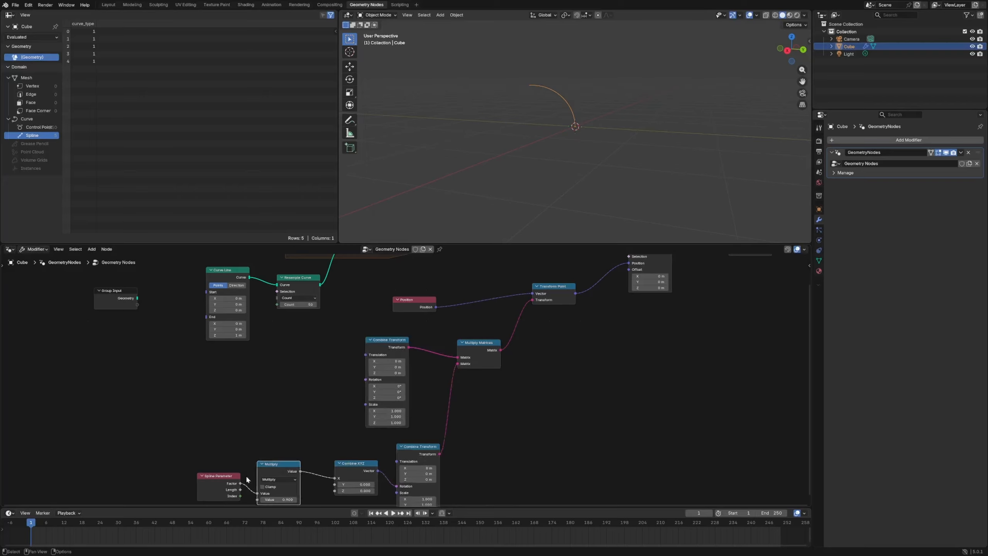
pyautogui.moveTo(234, 476); pyautogui.dragTo(228, 481)
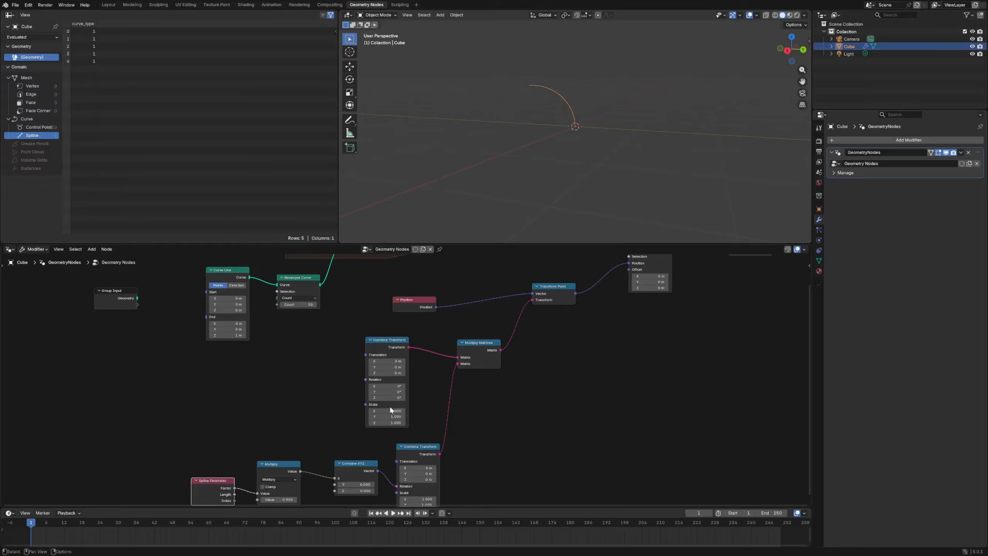
# Rearrange the Transform Point, Multiply Matrices, Position and upper Combine Transform nodes, shifting them toward Set Position to free up space
pyautogui.moveTo(344, 345); pyautogui.dragTo(355, 421, button='middle')
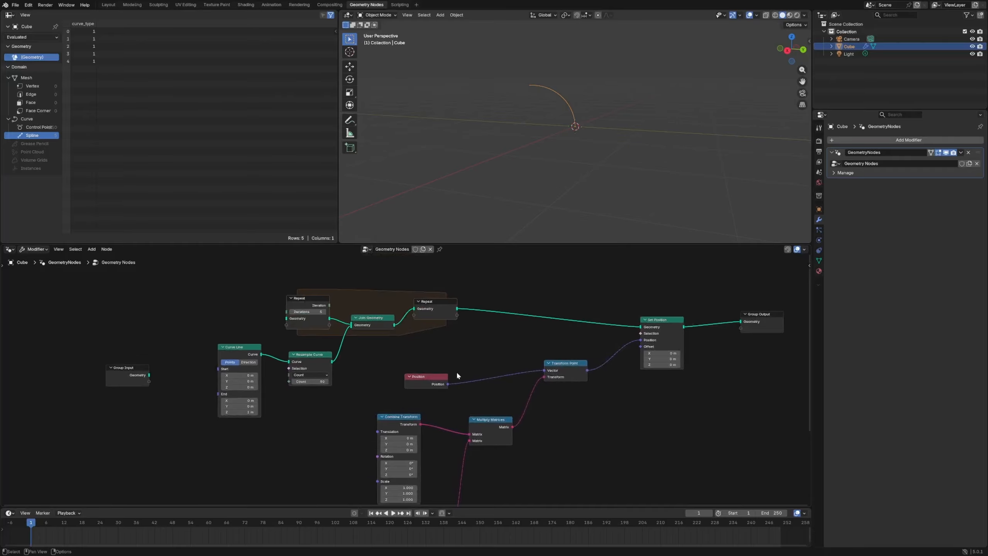
pyautogui.scroll(2, 456, 372)
pyautogui.scroll(-4, 421, 356)
pyautogui.moveTo(416, 458); pyautogui.dragTo(483, 397, button='middle')
pyautogui.moveTo(285, 454); pyautogui.dragTo(429, 501)
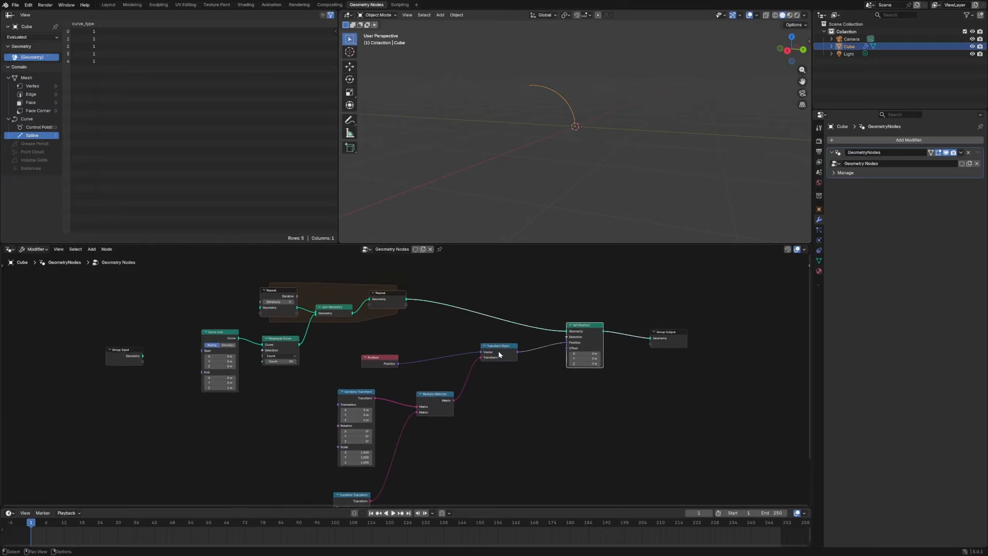
pyautogui.moveTo(499, 351); pyautogui.dragTo(506, 363)
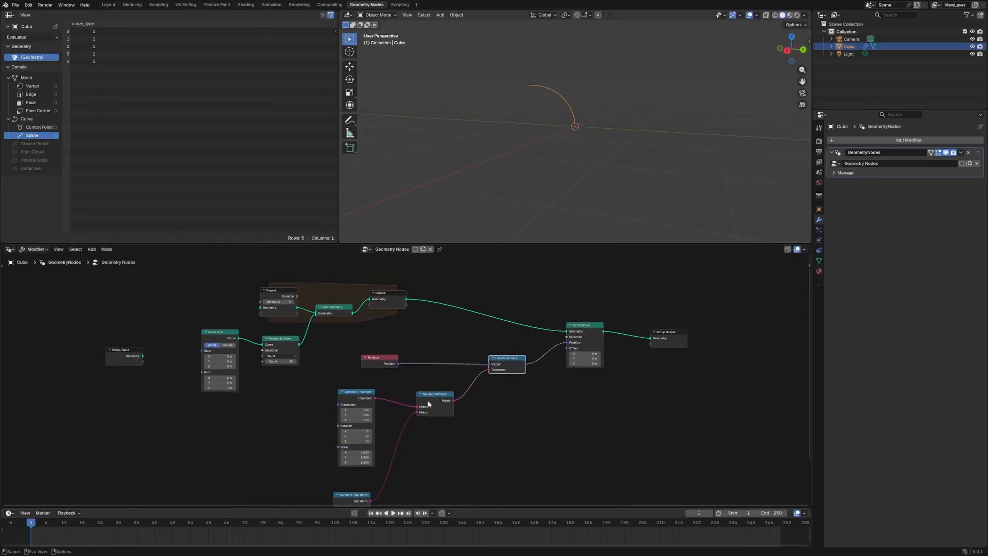
pyautogui.moveTo(428, 400); pyautogui.dragTo(461, 431)
pyautogui.moveTo(380, 366); pyautogui.dragTo(447, 369)
pyautogui.moveTo(289, 425); pyautogui.dragTo(461, 490)
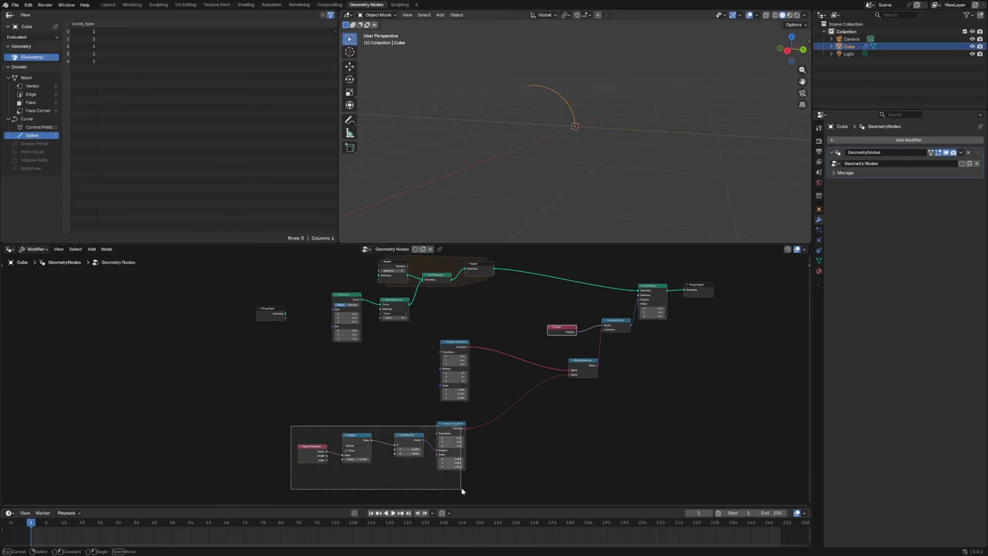
pyautogui.moveTo(451, 427); pyautogui.dragTo(483, 428)
pyautogui.scroll(5, 500, 422)
pyautogui.moveTo(500, 422); pyautogui.dragTo(517, 376, button='middle')
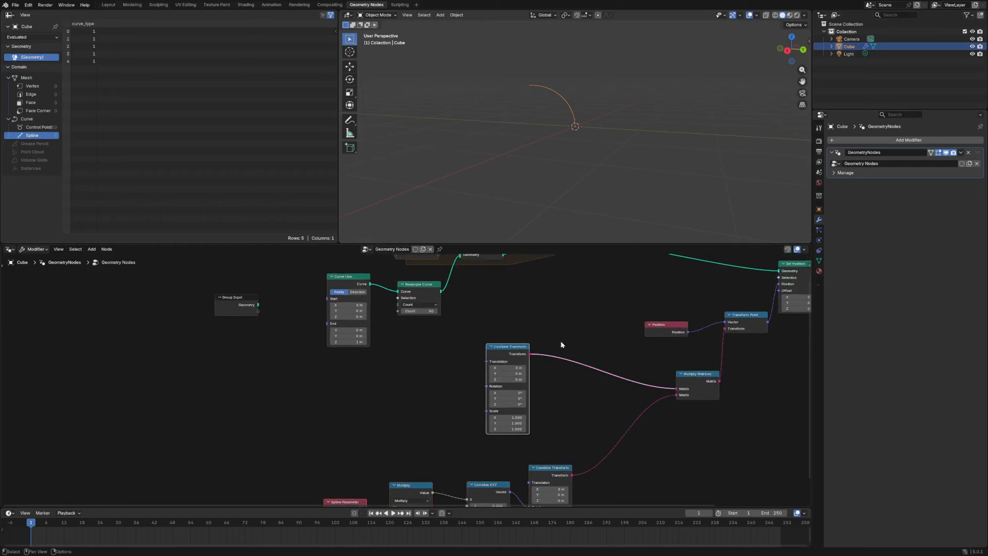
pyautogui.moveTo(506, 349); pyautogui.dragTo(536, 348)
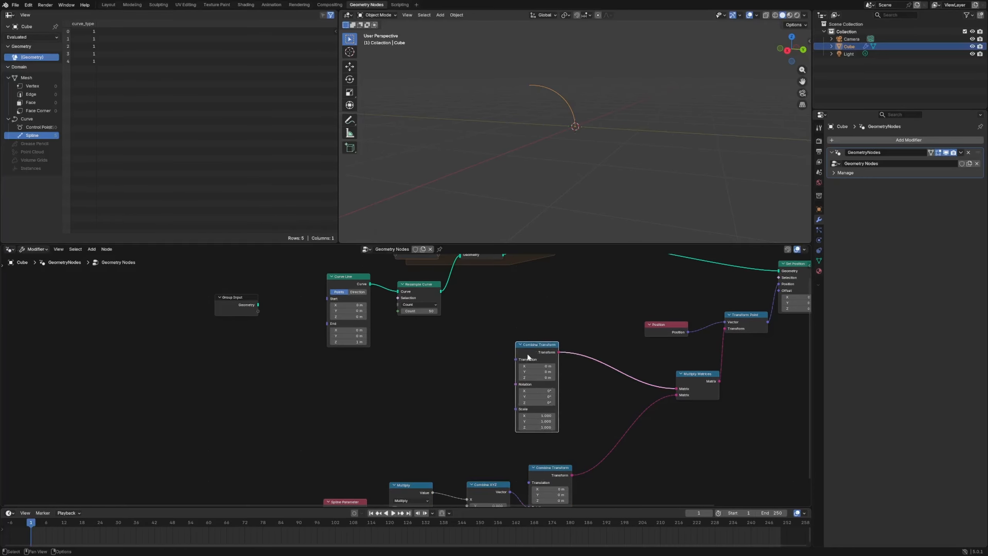
# Widen the repeat zone and move Curve Line and Resample Curve below it, with Group Input farther out
pyautogui.moveTo(462, 329); pyautogui.dragTo(434, 415, button='middle')
pyautogui.moveTo(515, 321); pyautogui.dragTo(550, 317)
pyautogui.moveTo(389, 316); pyautogui.dragTo(385, 302)
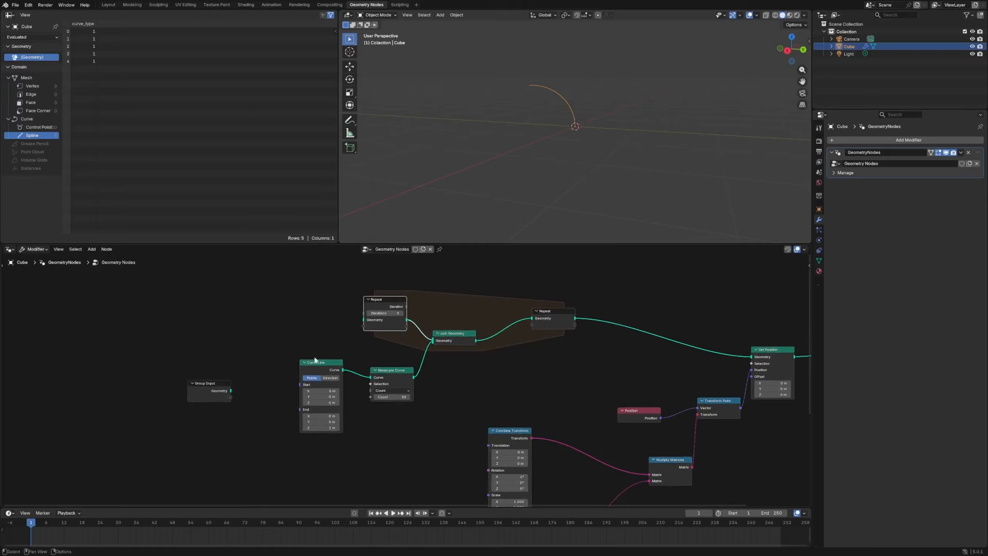
pyautogui.moveTo(282, 353); pyautogui.dragTo(404, 416)
pyautogui.moveTo(386, 380); pyautogui.dragTo(344, 422)
pyautogui.moveTo(215, 387); pyautogui.dragTo(186, 390)
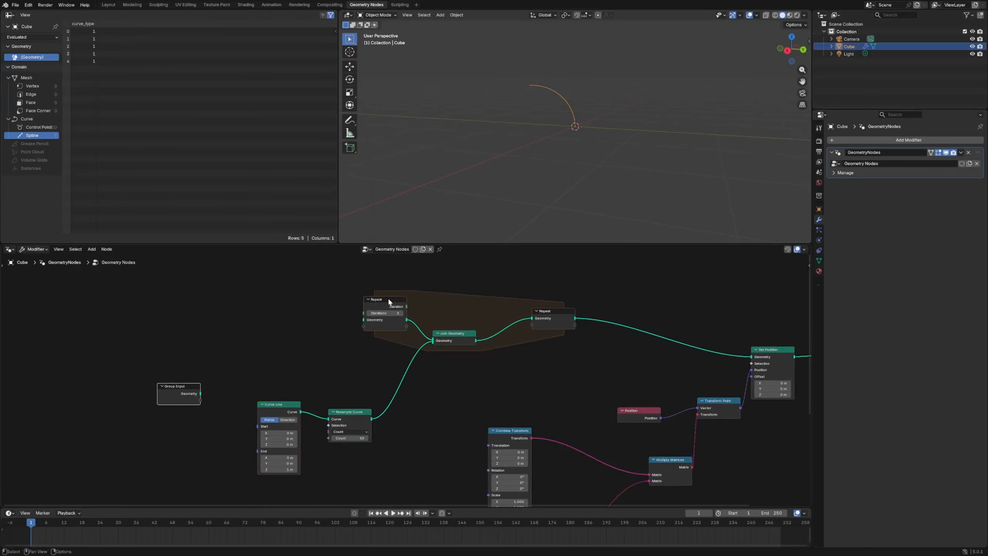
pyautogui.moveTo(387, 297); pyautogui.dragTo(346, 298)
pyautogui.moveTo(540, 312); pyautogui.dragTo(547, 304)
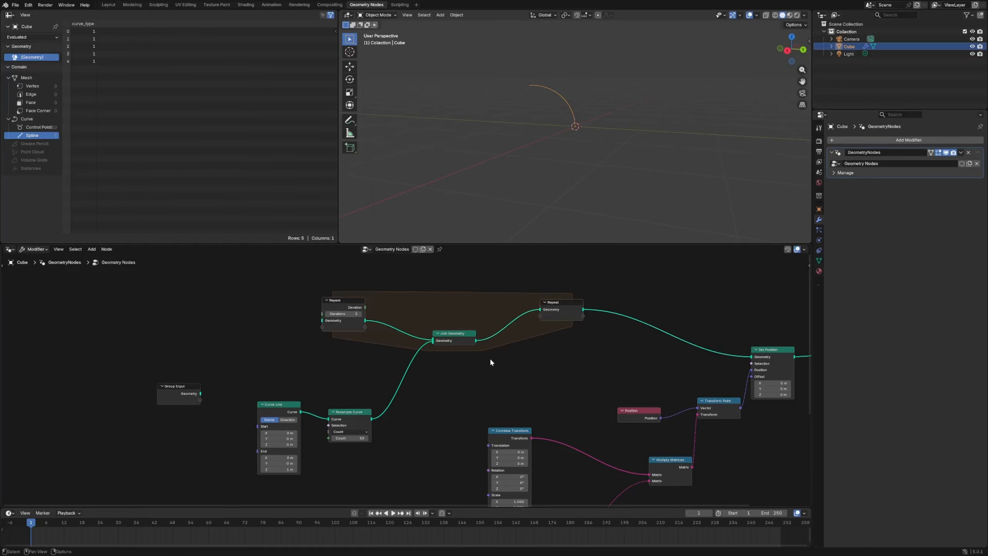
# Insert a Set ID node between Resample Curve and Join Geometry, and feed the repeat zone's Iteration into its ID
pyautogui.hotkey('shift', 'a')
pyautogui.write('set')
pyautogui.press('Return')
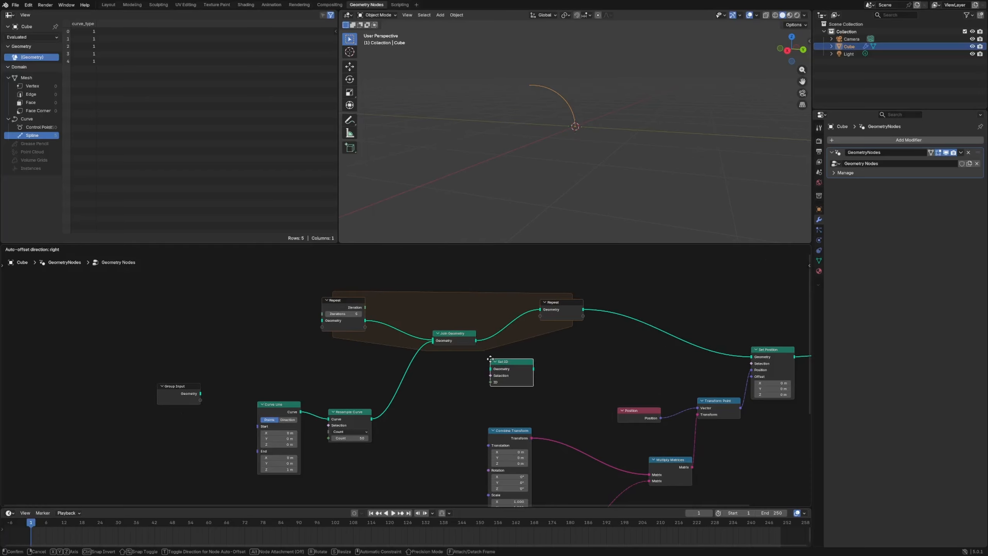
pyautogui.click(416, 371)
pyautogui.moveTo(365, 307); pyautogui.dragTo(428, 357)
# Insert a Math node set to Add with a value of 1 between the repeat Iteration and the Set ID node's ID
pyautogui.hotkey('shift', 'a')
pyautogui.write('ma')
pyautogui.press('Down')
pyautogui.press('Return')
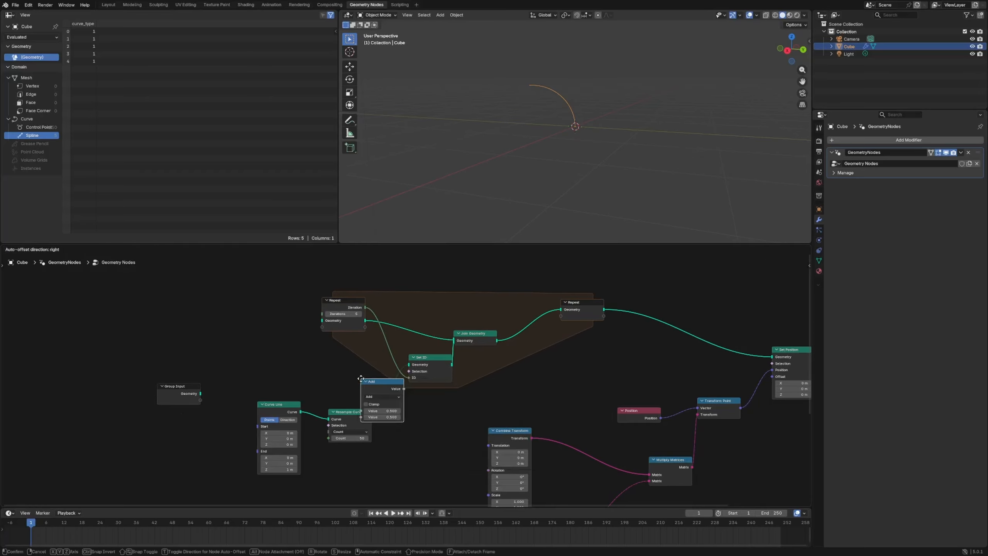
pyautogui.click(397, 357)
pyautogui.moveTo(395, 336); pyautogui.dragTo(379, 349)
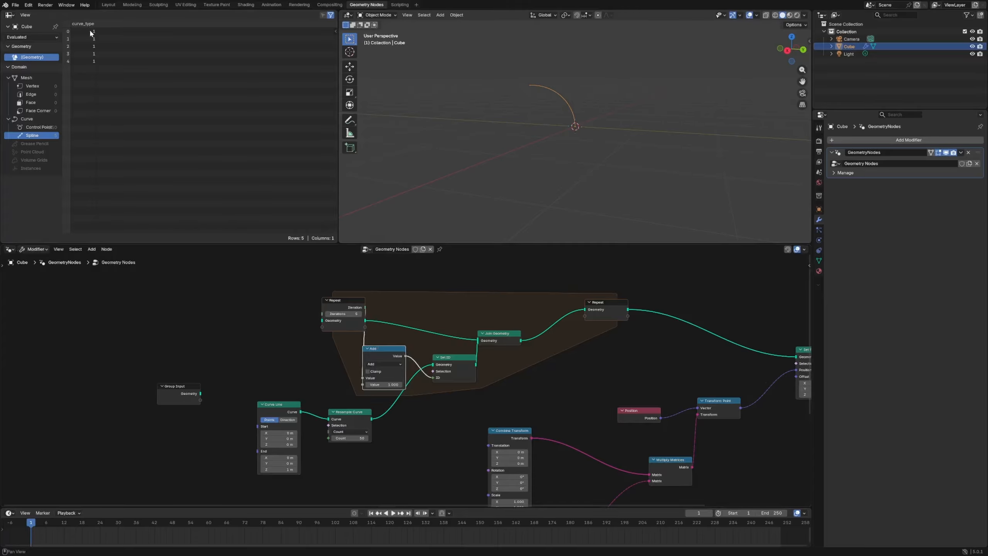
# Examine the id values of the curve's control points in the spreadsheet
pyautogui.click(38, 128)
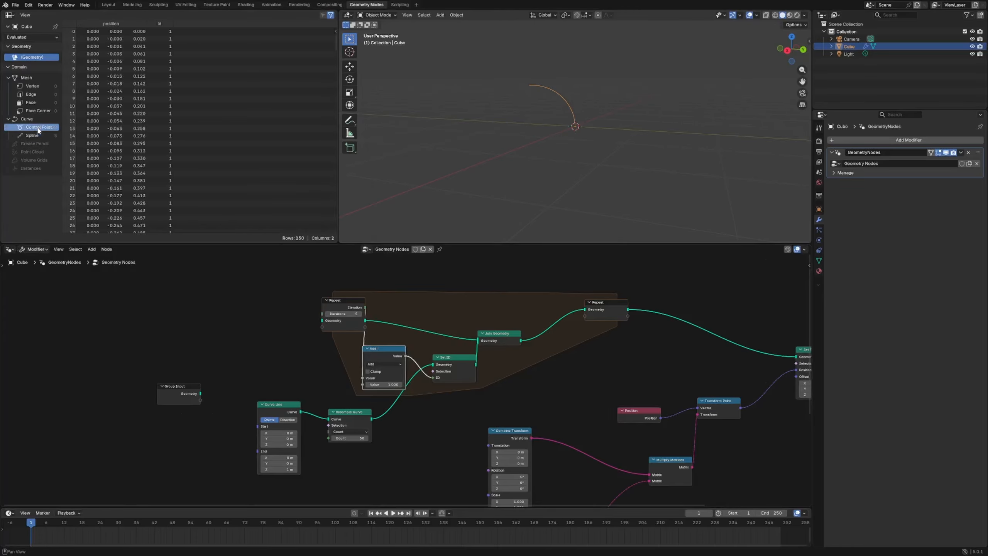
pyautogui.scroll(-10, 177, 101)
pyautogui.scroll(10, 176, 112)
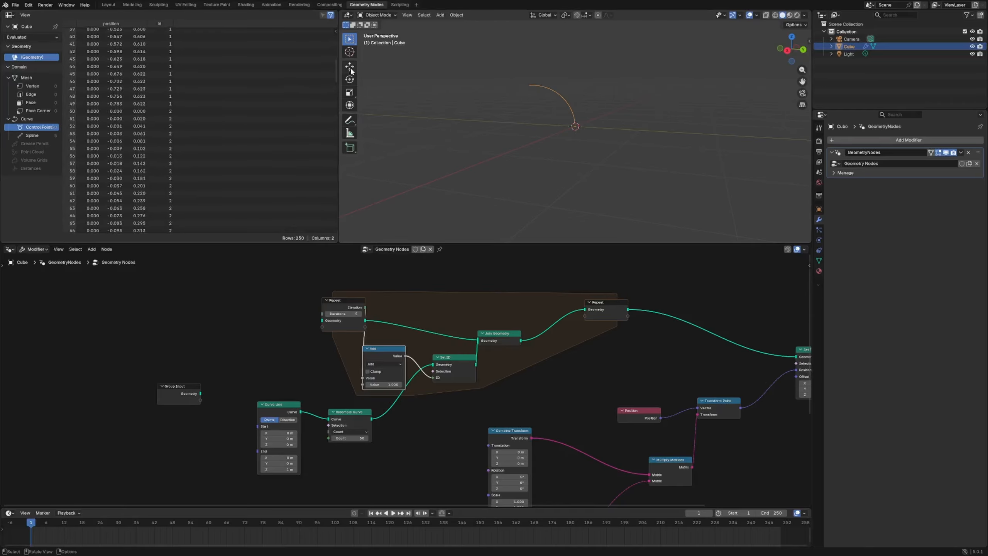
# Rearrange the Repeat input, Join Geometry and Repeat output nodes around the Set ID branch
pyautogui.moveTo(591, 315); pyautogui.dragTo(524, 288, button='middle')
pyautogui.moveTo(523, 289); pyautogui.dragTo(488, 304)
pyautogui.moveTo(278, 274); pyautogui.dragTo(247, 284)
pyautogui.moveTo(430, 307); pyautogui.dragTo(439, 295)
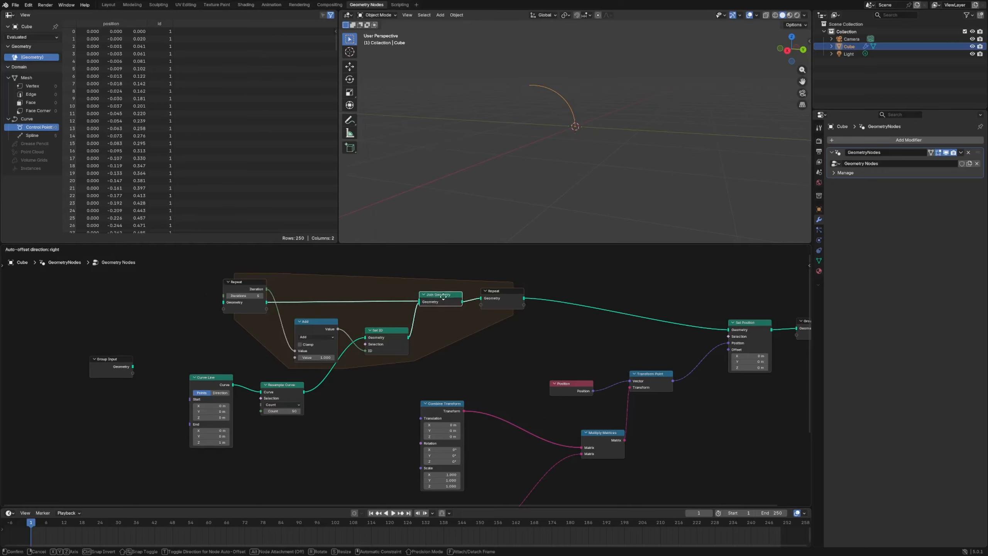
pyautogui.moveTo(499, 291); pyautogui.dragTo(535, 286)
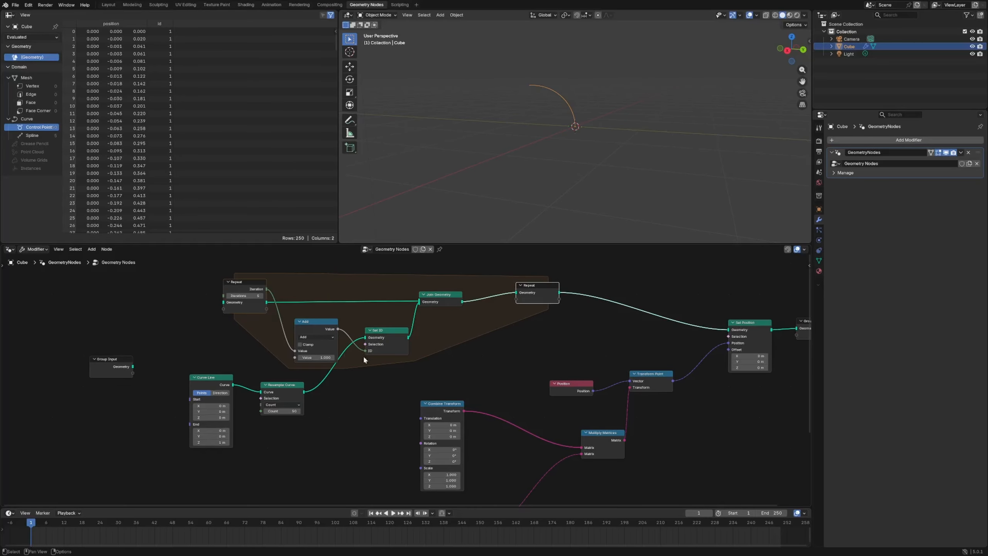
# Add an ID node near the upper Combine Transform, try linking it straight to Rotation, and undo that link
pyautogui.moveTo(315, 465); pyautogui.dragTo(410, 407, button='middle')
pyautogui.click(412, 407)
pyautogui.hotkey('shift', 'a')
pyautogui.write('id')
pyautogui.press('Return')
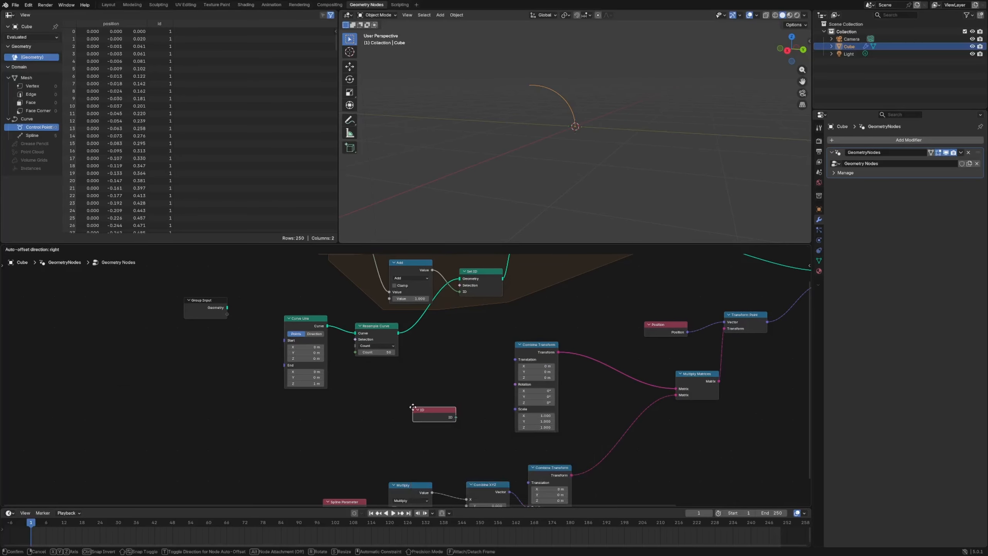
pyautogui.click(387, 404)
pyautogui.moveTo(429, 414); pyautogui.dragTo(515, 386)
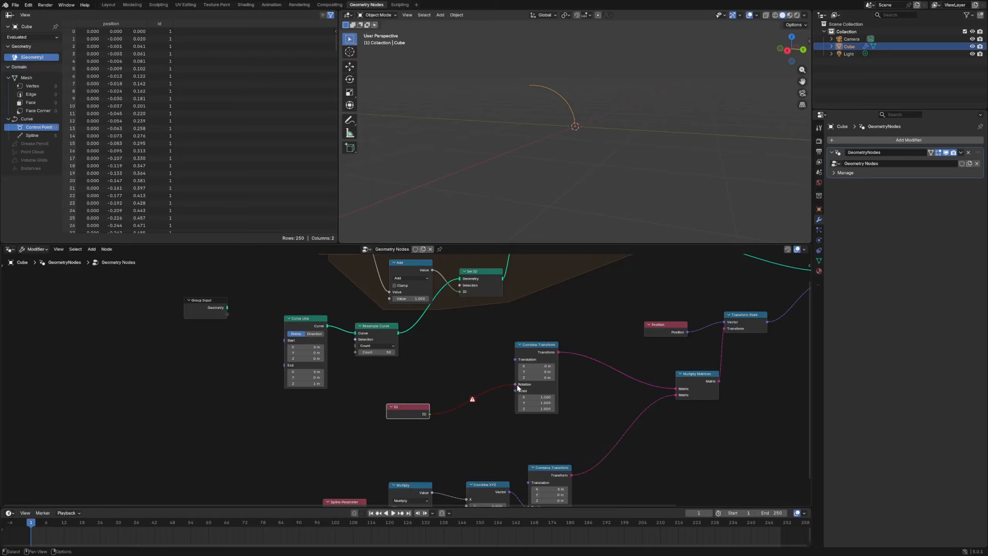
pyautogui.hotkey('ctrl', 'z')
# Duplicate the Combine XYZ node and route the ID through its Y component into the upper Combine Transform's Rotation
pyautogui.moveTo(455, 431); pyautogui.dragTo(459, 412, button='middle')
pyautogui.click(490, 468)
pyautogui.hotkey('shift', 'd')
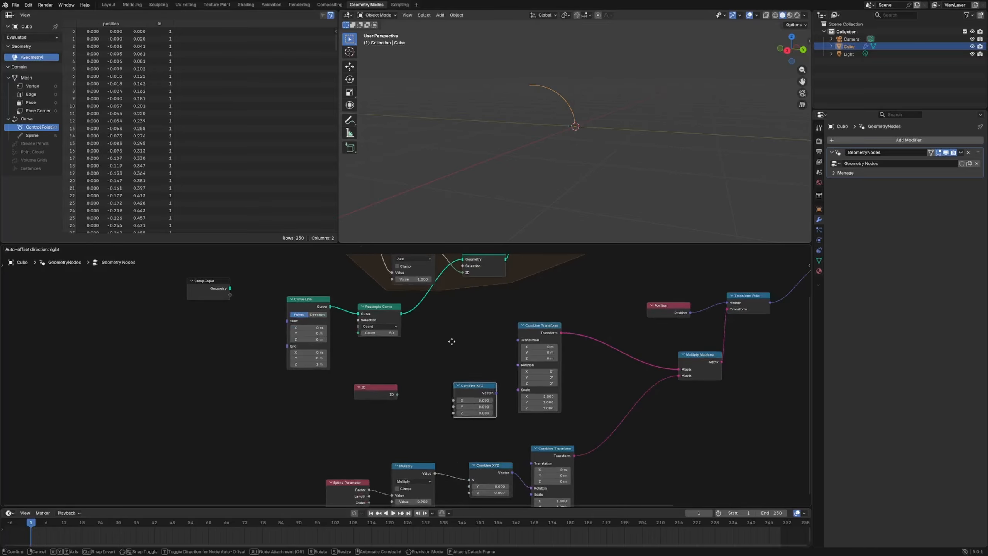
pyautogui.click(450, 335)
pyautogui.moveTo(396, 394); pyautogui.dragTo(450, 400)
pyautogui.moveTo(493, 386); pyautogui.dragTo(471, 361)
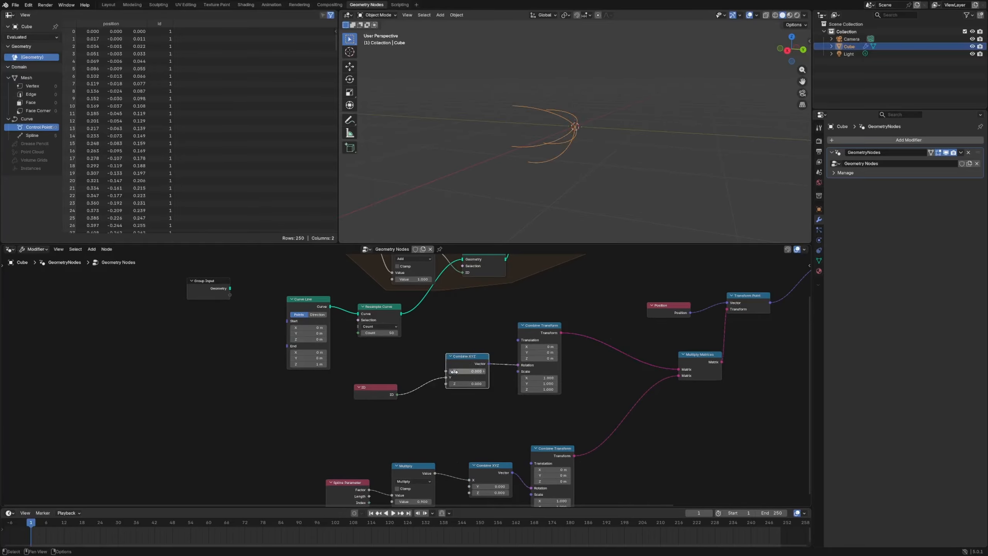
# Try the ID link on the X component of the Combine XYZ node, and move it to the Z component
pyautogui.moveTo(662, 137); pyautogui.dragTo(607, 135, button='middle')
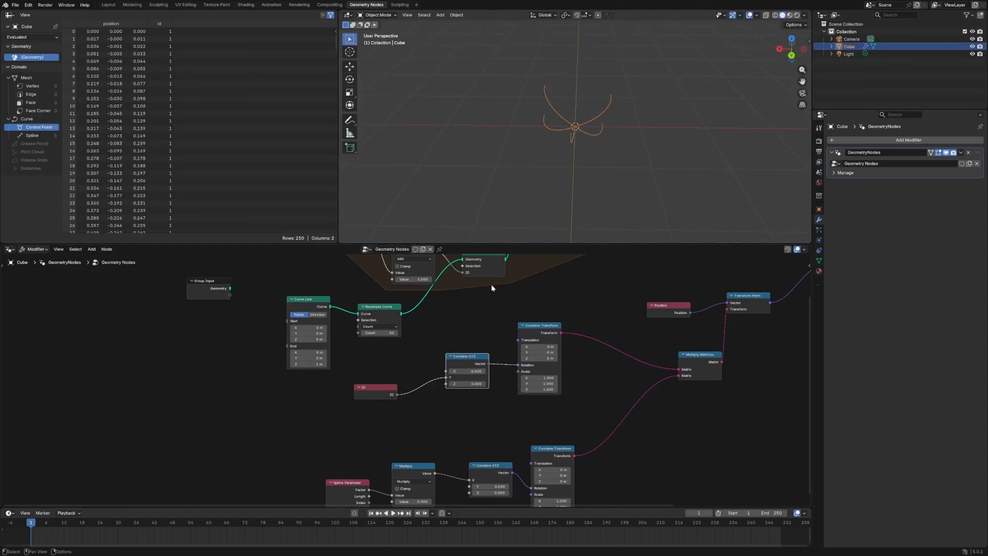
pyautogui.moveTo(458, 377); pyautogui.dragTo(451, 371)
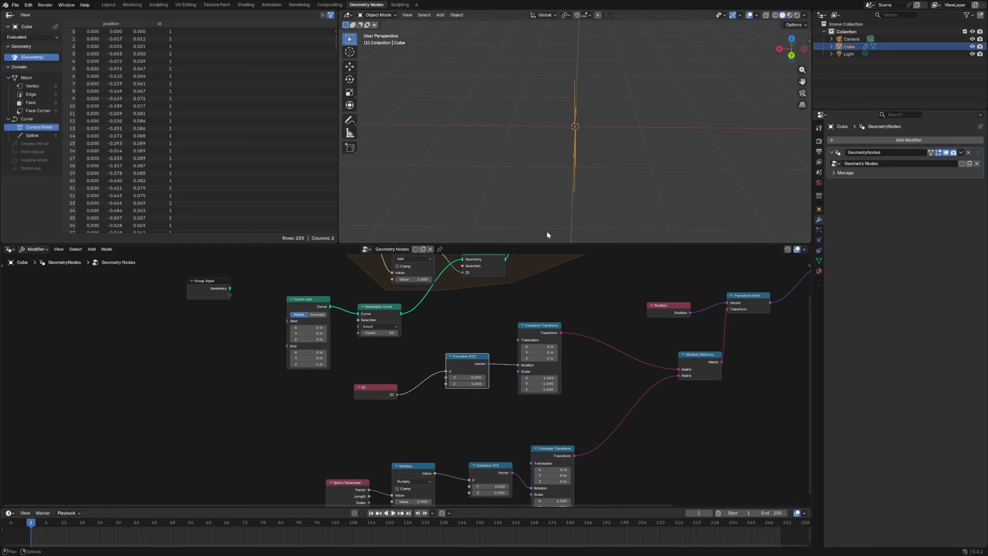
pyautogui.moveTo(547, 230); pyautogui.dragTo(661, 97, button='middle')
pyautogui.moveTo(446, 371); pyautogui.dragTo(446, 383)
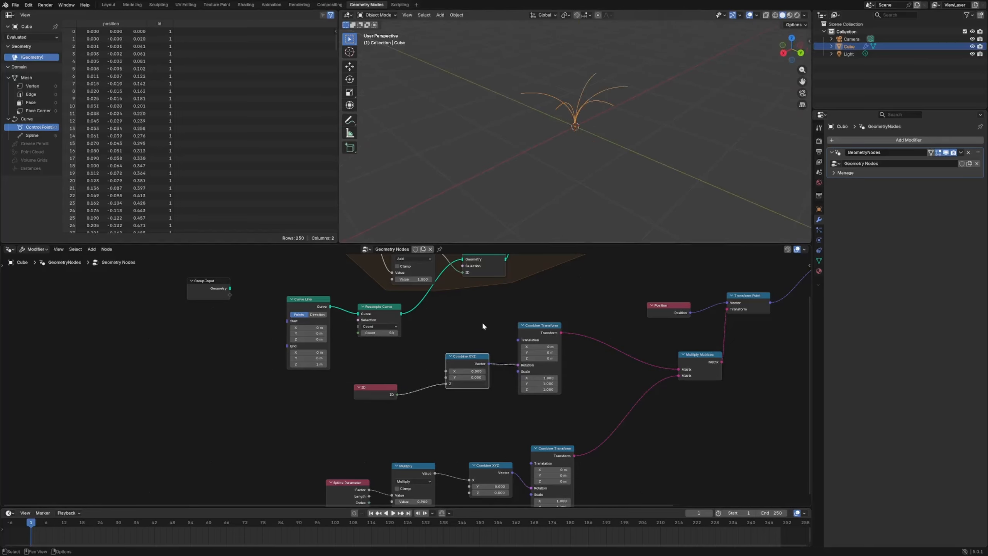
pyautogui.moveTo(526, 218); pyautogui.dragTo(572, 148, button='middle')
# Tidy the ID, Combine XYZ and upper Combine Transform nodes into a neat row, leaving room between them
pyautogui.moveTo(473, 383); pyautogui.dragTo(464, 395)
pyautogui.moveTo(385, 387); pyautogui.dragTo(379, 395)
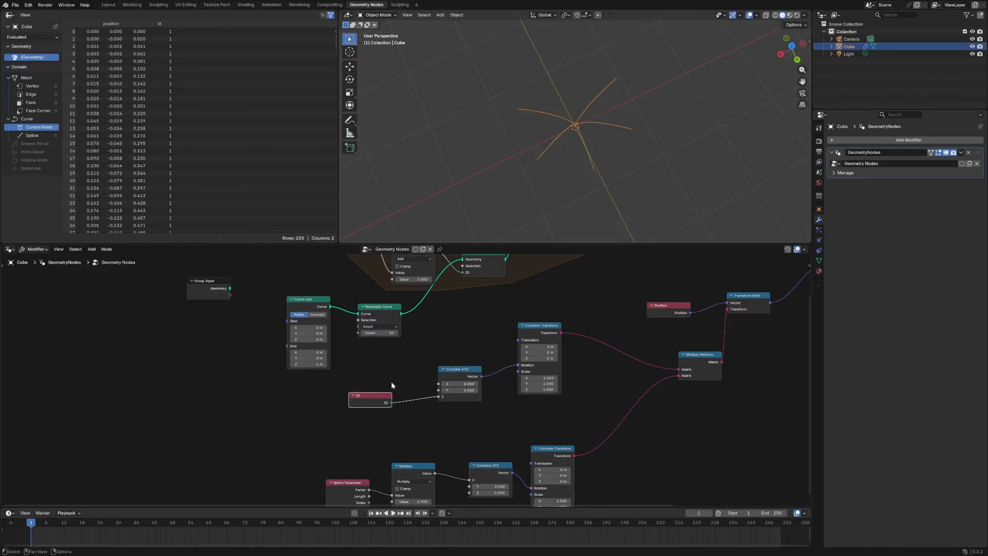
pyautogui.scroll(3, 404, 379)
pyautogui.moveTo(480, 374)
pyautogui.mouseDown()
pyautogui.moveTo(480, 365)
pyautogui.moveTo(473, 373)
pyautogui.mouseUp()
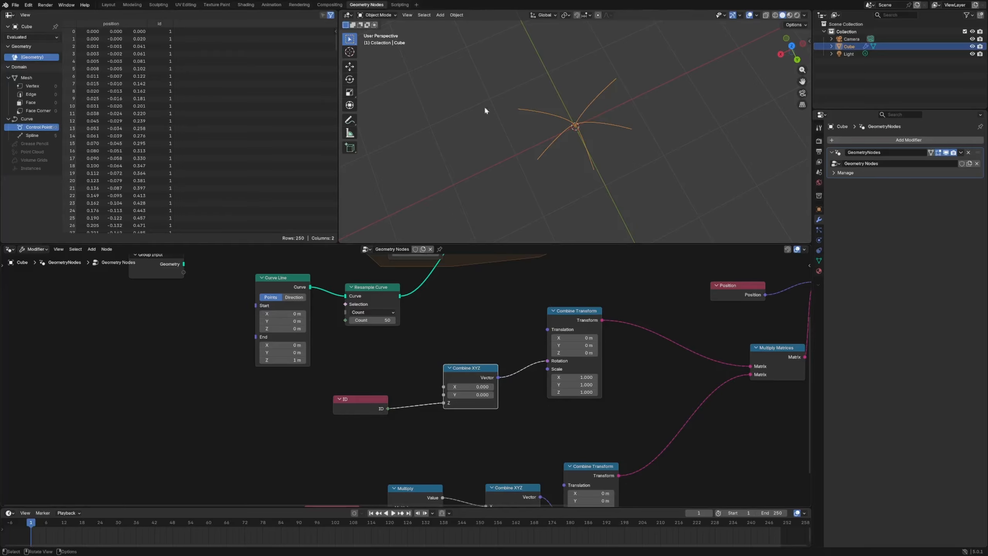
pyautogui.moveTo(485, 107); pyautogui.dragTo(573, 117, button='middle')
pyautogui.scroll(-1, 466, 350)
pyautogui.moveTo(467, 349); pyautogui.dragTo(434, 380, button='middle')
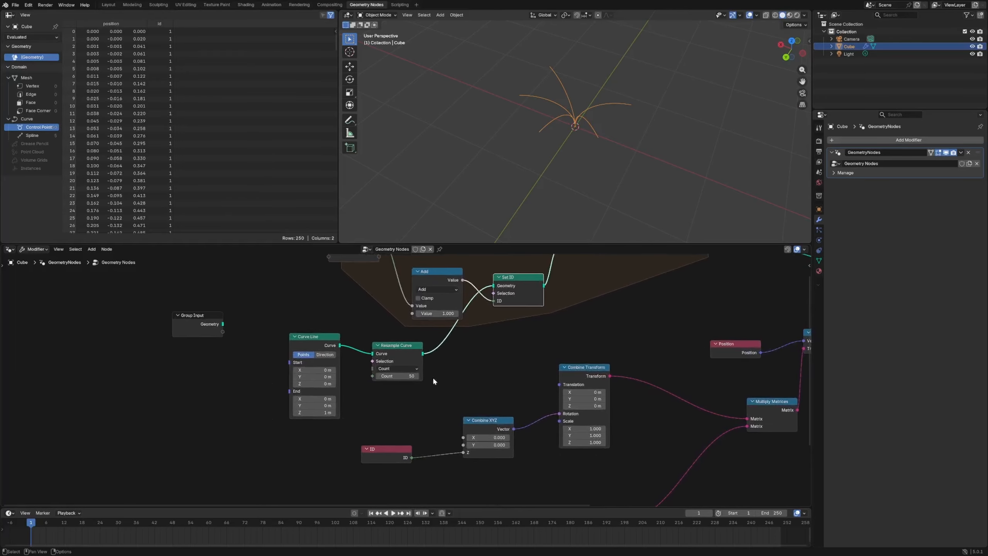
pyautogui.moveTo(400, 453); pyautogui.dragTo(404, 431)
pyautogui.moveTo(511, 395); pyautogui.dragTo(490, 379, button='middle')
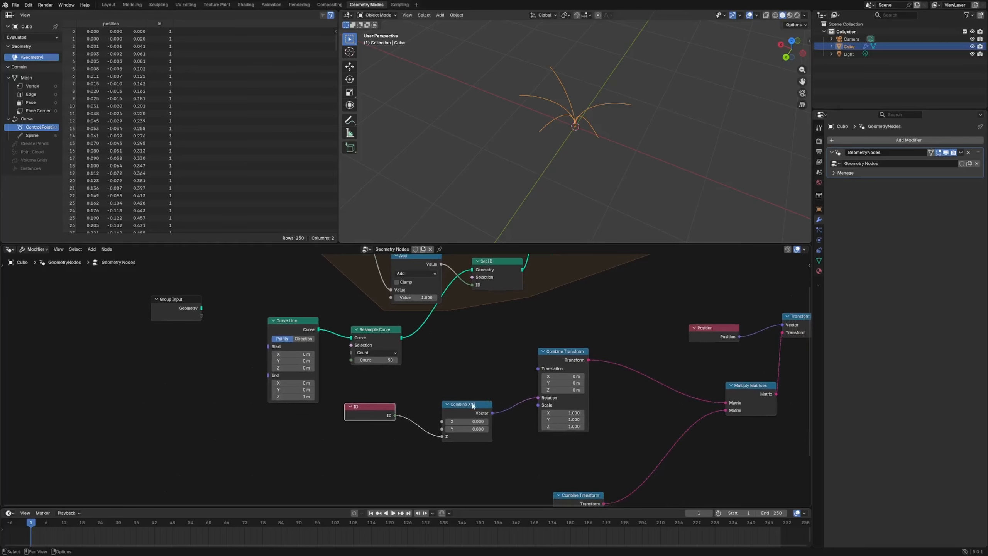
pyautogui.moveTo(470, 403); pyautogui.dragTo(471, 385)
pyautogui.moveTo(559, 352); pyautogui.dragTo(561, 350)
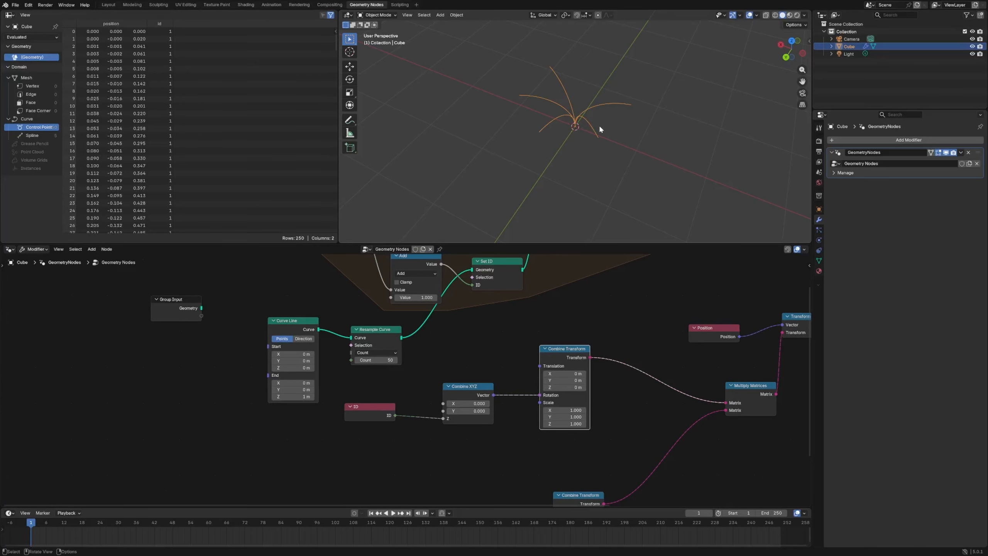
# Insert a Math node between the ID and Combine XYZ nodes and set its operation to Multiply
pyautogui.click(475, 342)
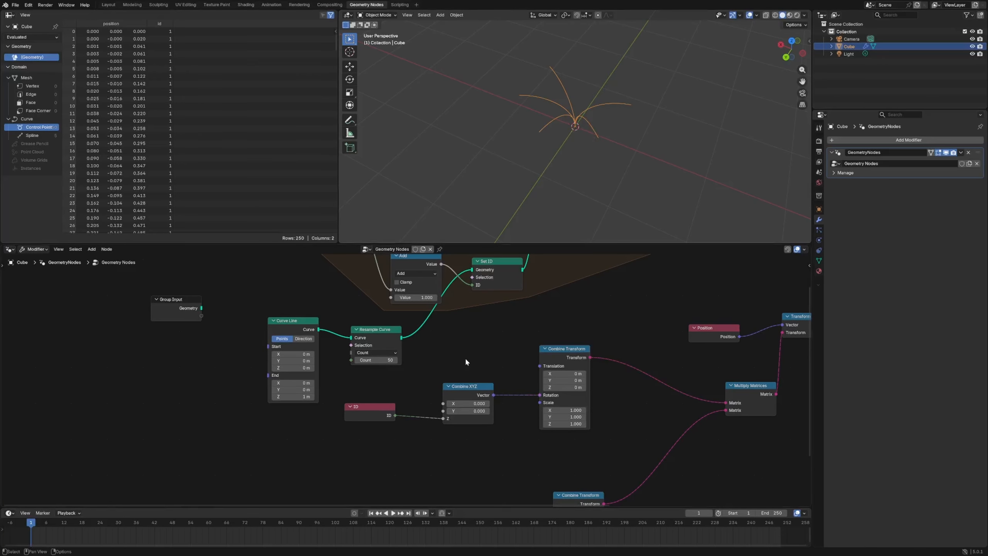
pyautogui.hotkey('shift', 'a')
pyautogui.write('m')
pyautogui.press('Return')
pyautogui.click(409, 390)
pyautogui.click(434, 411)
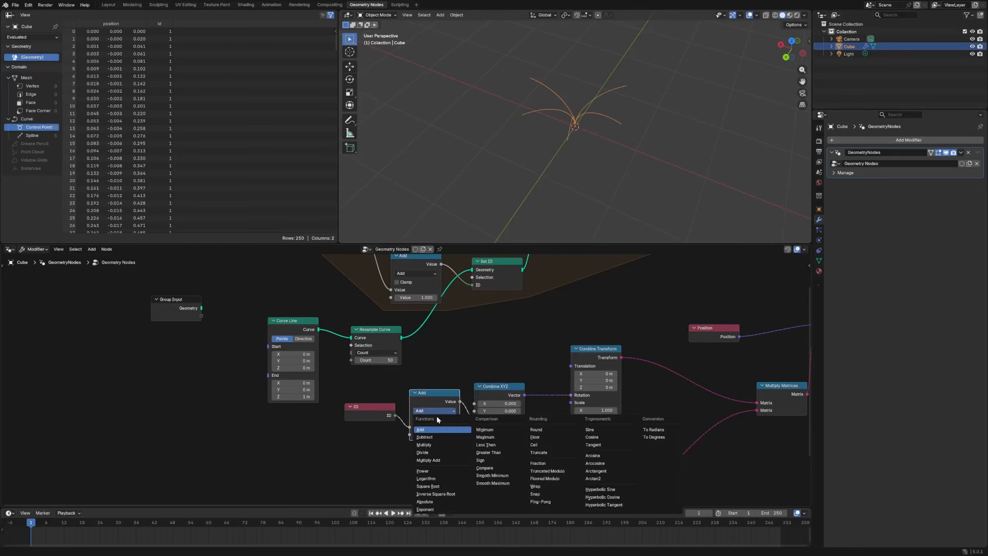
pyautogui.click(429, 446)
# Test different factors on the new Multiply node to vary the rotation between curves, and set the factor to 1
pyautogui.moveTo(434, 433); pyautogui.dragTo(469, 434)
pyautogui.click(435, 435)
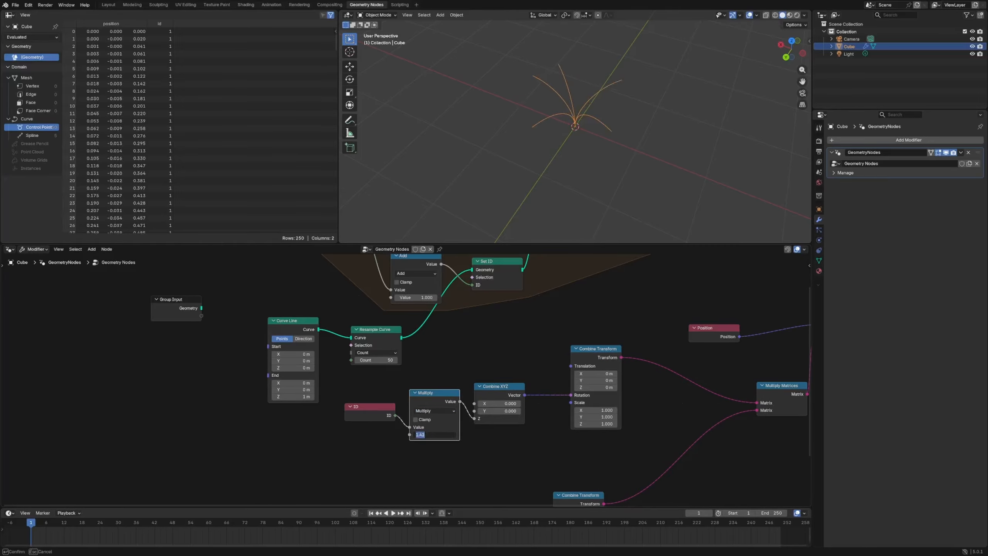
pyautogui.write('1')
pyautogui.press('Return')
pyautogui.scroll(-2, 489, 372)
pyautogui.scroll(-3, 489, 371)
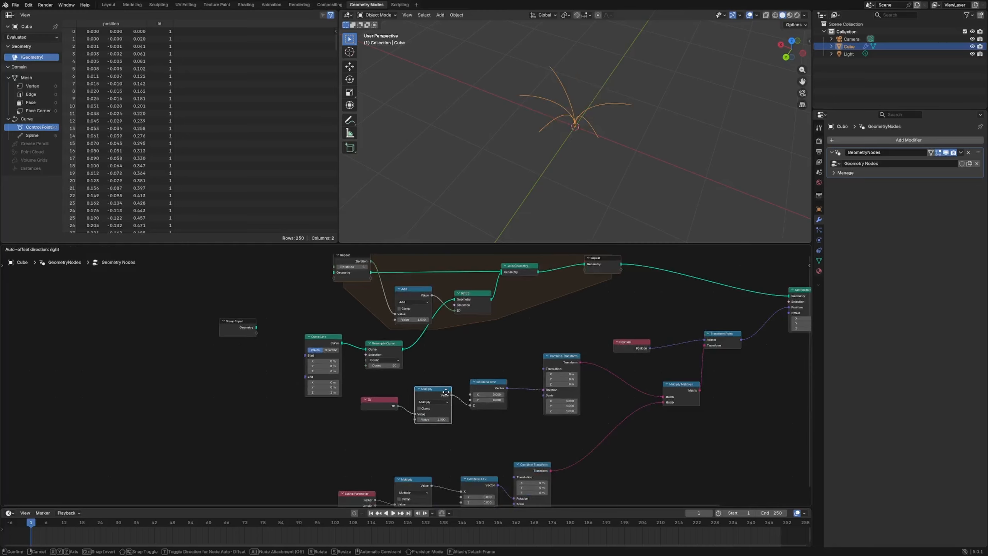
pyautogui.moveTo(623, 362); pyautogui.dragTo(470, 334, button='middle')
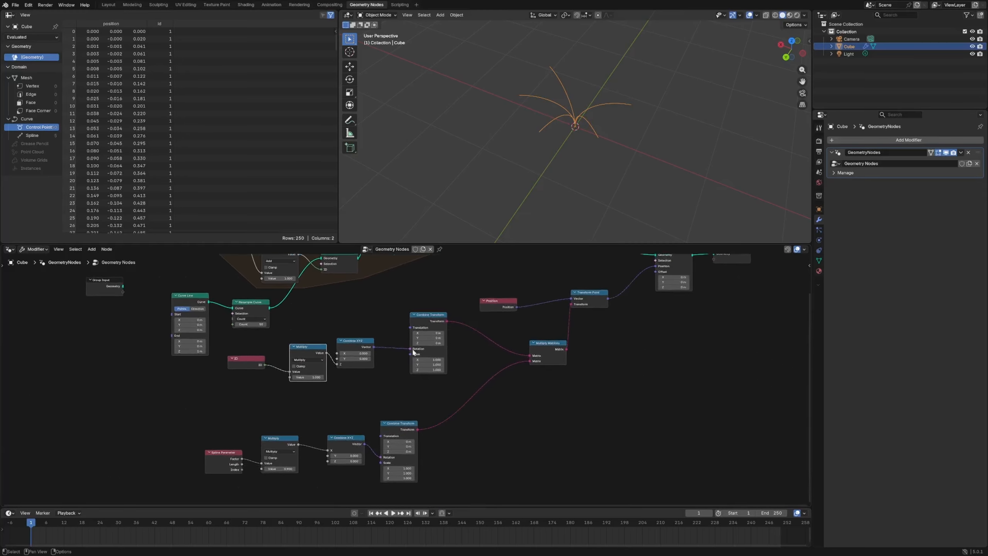
# Insert a Transform Geometry node inside the Repeat zone, between the Repeat input and Join Geometry
pyautogui.moveTo(328, 329); pyautogui.dragTo(414, 414, button='middle')
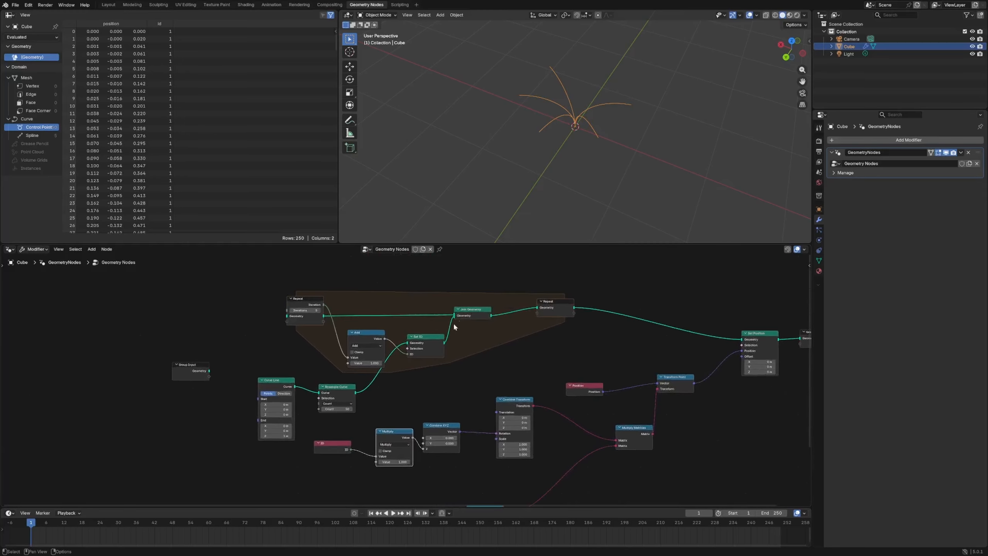
pyautogui.hotkey('shift', 'a')
pyautogui.write('tr')
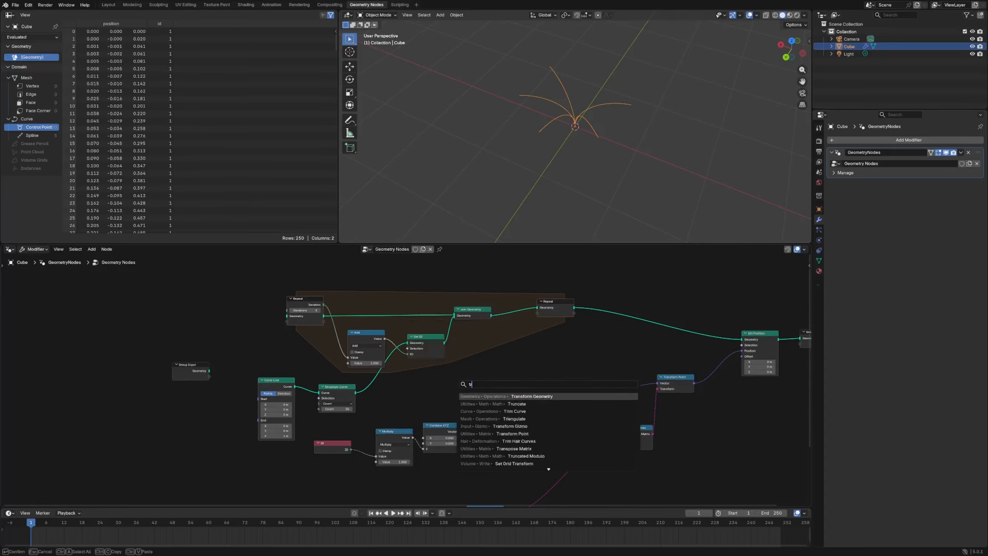
pyautogui.write('ns g')
pyautogui.press('Return')
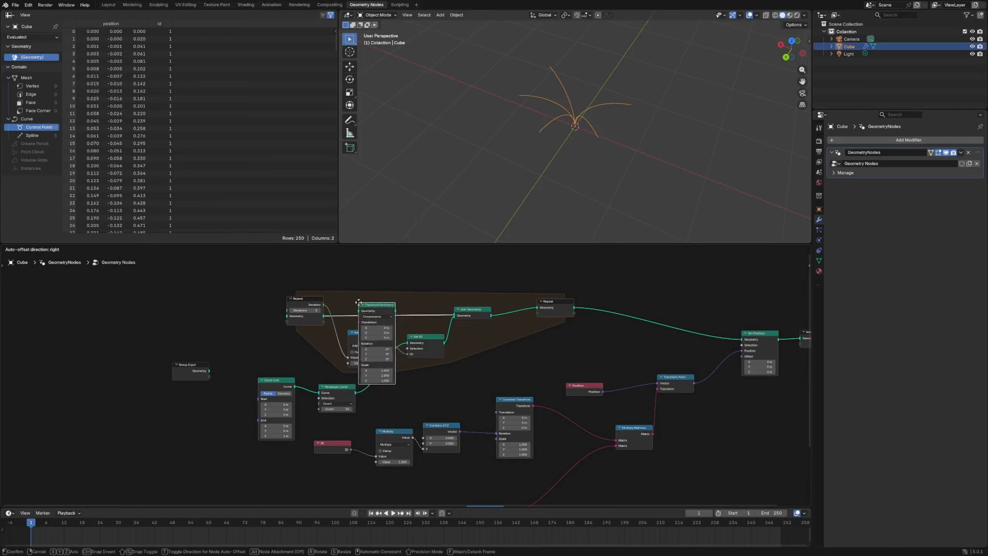
pyautogui.click(367, 284)
pyautogui.moveTo(382, 293); pyautogui.dragTo(381, 283)
# Set the Transform Geometry node's Y translation to 0.1 m and preview the Repeat zone's output in a Viewer
pyautogui.click(383, 304)
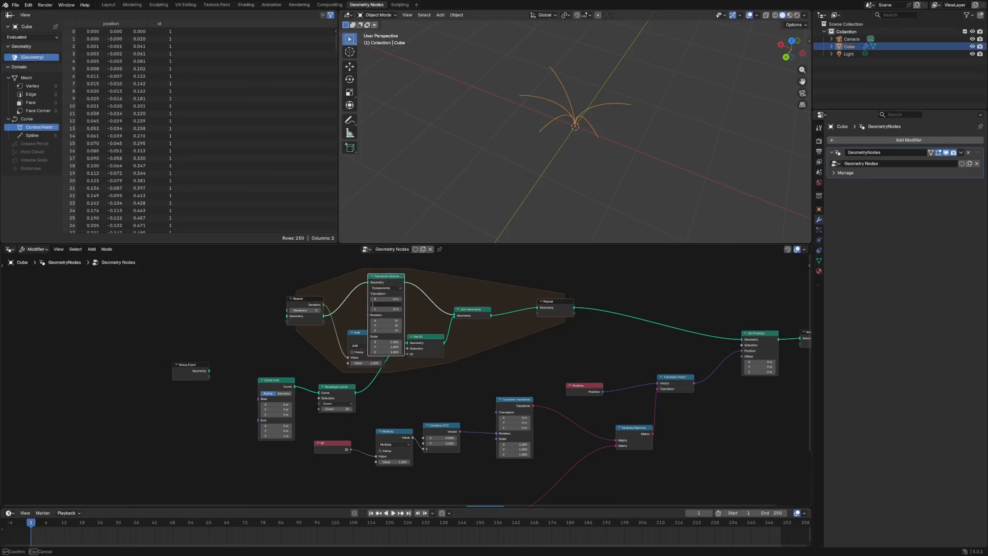
pyautogui.write('0.1')
pyautogui.press('Return')
pyautogui.keyDown('ctrl'); pyautogui.keyDown('shift'); pyautogui.click(564, 308); pyautogui.keyUp('shift'); pyautogui.keyUp('ctrl')
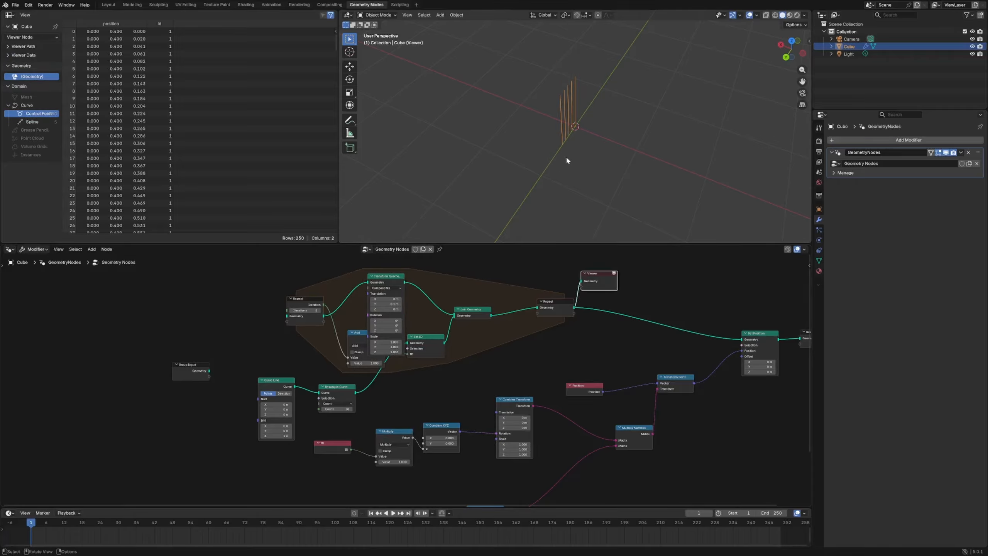
pyautogui.moveTo(566, 156); pyautogui.dragTo(524, 145, button='middle')
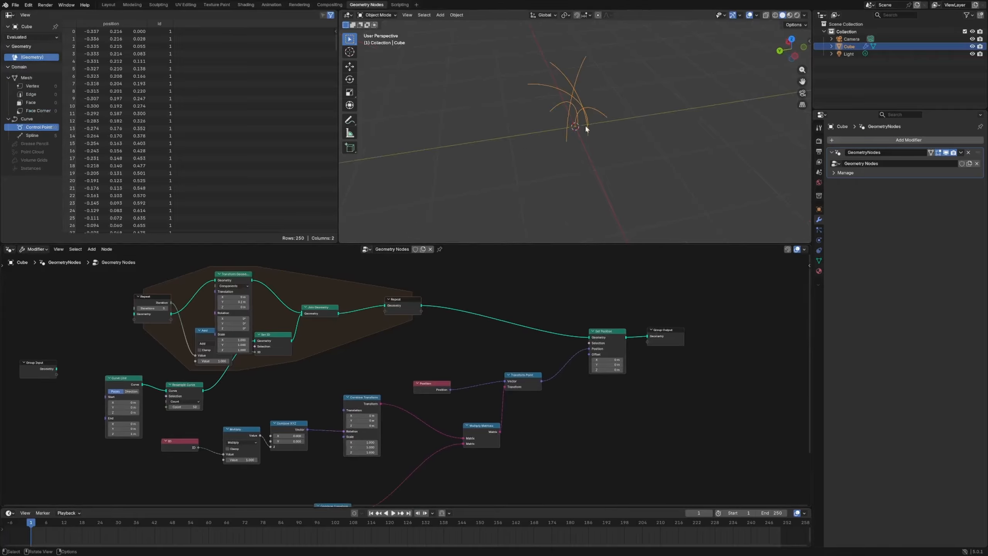
pyautogui.moveTo(585, 124)
pyautogui.mouseDown(button='middle')
pyautogui.moveTo(558, 167)
pyautogui.moveTo(542, 103)
pyautogui.moveTo(596, 146)
pyautogui.moveTo(571, 111)
pyautogui.mouseUp(button='middle')
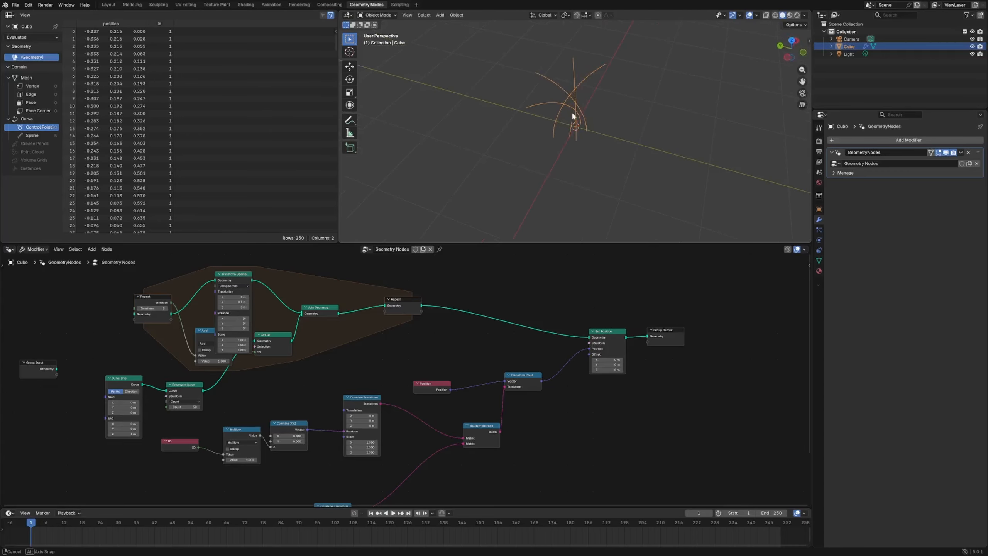
# Set the Transform Geometry node's translation to 0 on Y and 0.1 m on X
pyautogui.click(227, 300)
pyautogui.write('0')
pyautogui.hotkey('shift', 'Tab')
pyautogui.write('0.1')
pyautogui.press('Return')
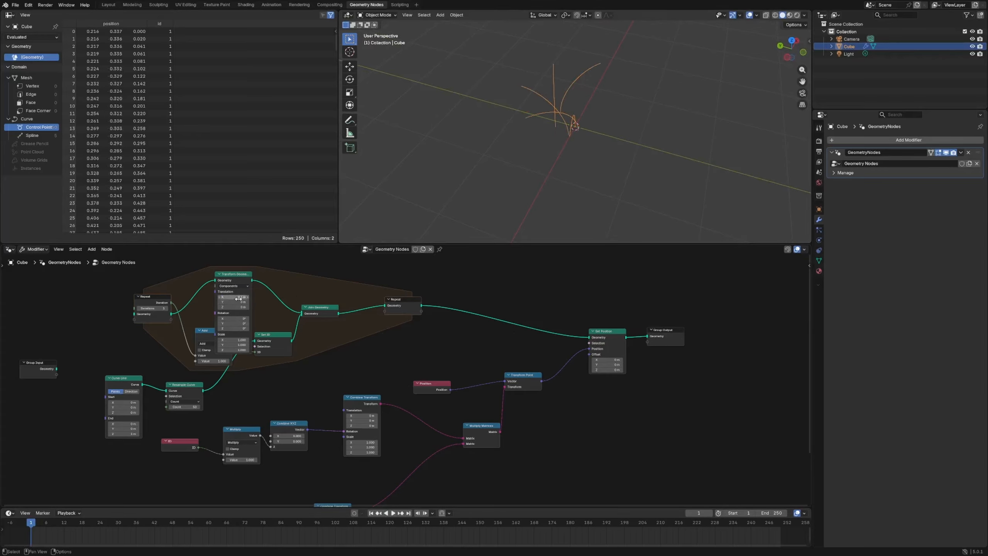
pyautogui.moveTo(501, 125); pyautogui.dragTo(513, 97, button='middle')
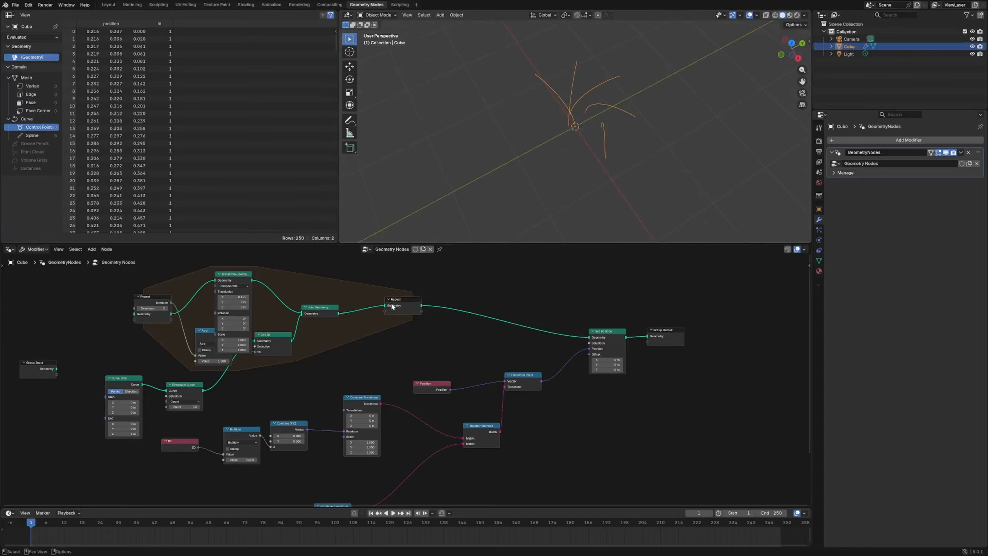
# Spread out the Transform Geometry, Add, Set ID, Join Geometry and Repeat output nodes so they no longer overlap
pyautogui.moveTo(391, 302); pyautogui.dragTo(418, 293)
pyautogui.moveTo(319, 307); pyautogui.dragTo(340, 300)
pyautogui.moveTo(272, 334); pyautogui.dragTo(298, 342)
pyautogui.moveTo(233, 274); pyautogui.dragTo(255, 266)
pyautogui.moveTo(214, 331); pyautogui.dragTo(214, 344)
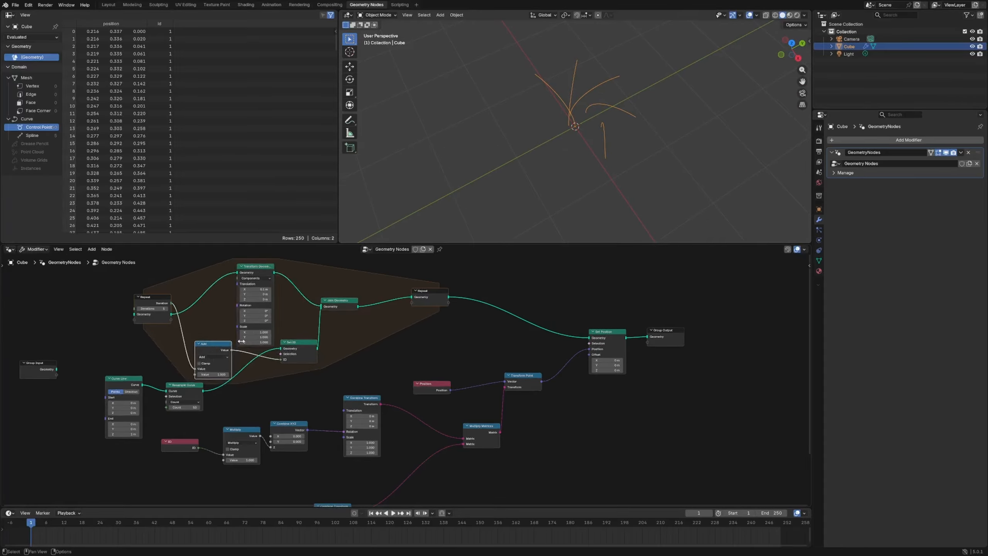
# Preview the Repeat zone's output in a Viewer and examine the spacing of the copies along the X axis
pyautogui.keyDown('ctrl'); pyautogui.keyDown('shift'); pyautogui.click(436, 294); pyautogui.keyUp('shift'); pyautogui.keyUp('ctrl')
pyautogui.moveTo(576, 134); pyautogui.dragTo(556, 175, button='middle')
pyautogui.scroll(2, 591, 71)
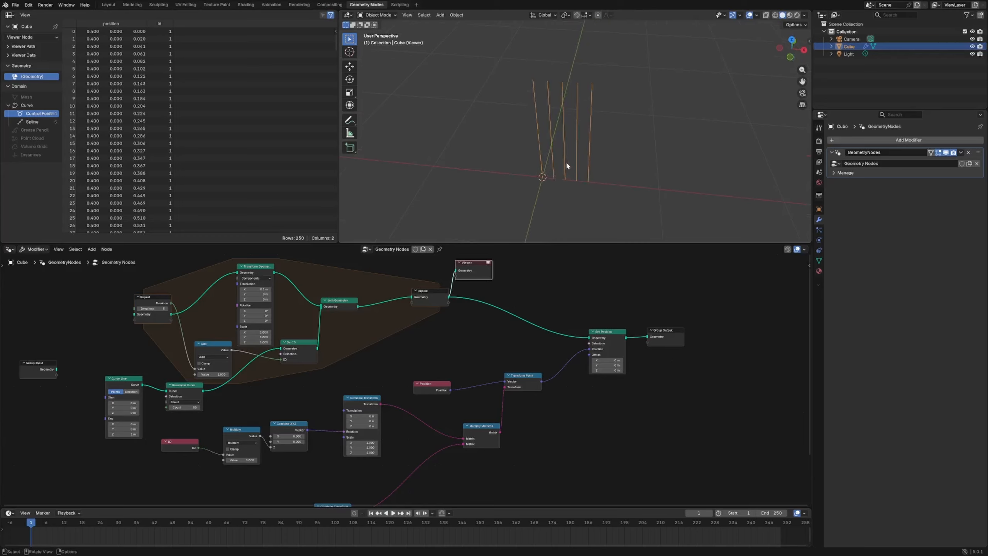
pyautogui.moveTo(552, 176); pyautogui.dragTo(556, 183)
pyautogui.moveTo(556, 177); pyautogui.dragTo(547, 185)
pyautogui.moveTo(566, 177); pyautogui.dragTo(576, 183)
pyautogui.moveTo(576, 177); pyautogui.dragTo(569, 183)
pyautogui.moveTo(587, 176); pyautogui.dragTo(590, 181)
pyautogui.moveTo(595, 180); pyautogui.dragTo(575, 184)
# Raise the Repeat zone's iterations to 11, then view the upper Combine Transform's output and remove the Viewer node
pyautogui.moveTo(165, 310); pyautogui.dragTo(200, 310)
pyautogui.keyDown('ctrl'); pyautogui.moveTo(604, 176); pyautogui.dragTo(480, 181); pyautogui.keyUp('ctrl')
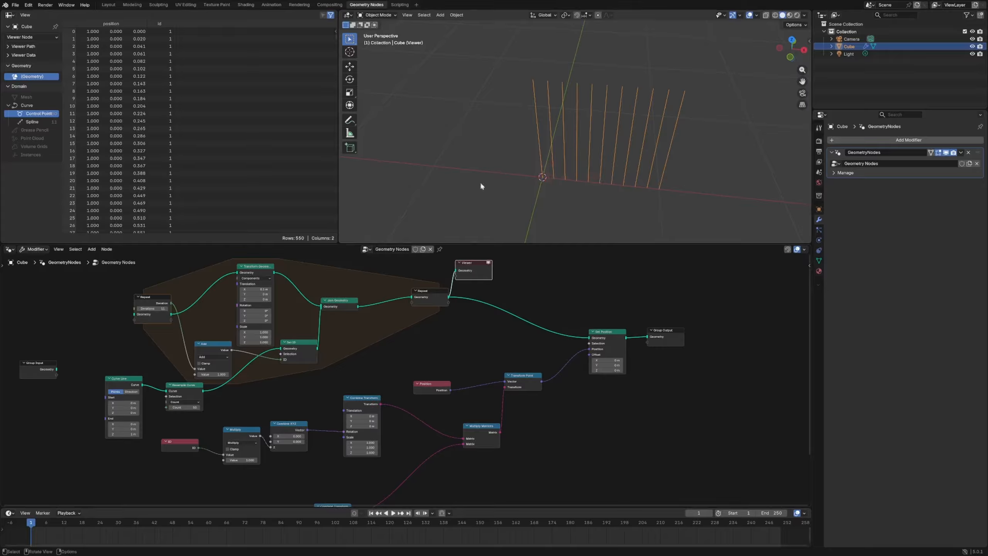
pyautogui.keyDown('ctrl'); pyautogui.keyDown('shift'); pyautogui.click(365, 405); pyautogui.keyUp('shift'); pyautogui.keyUp('ctrl')
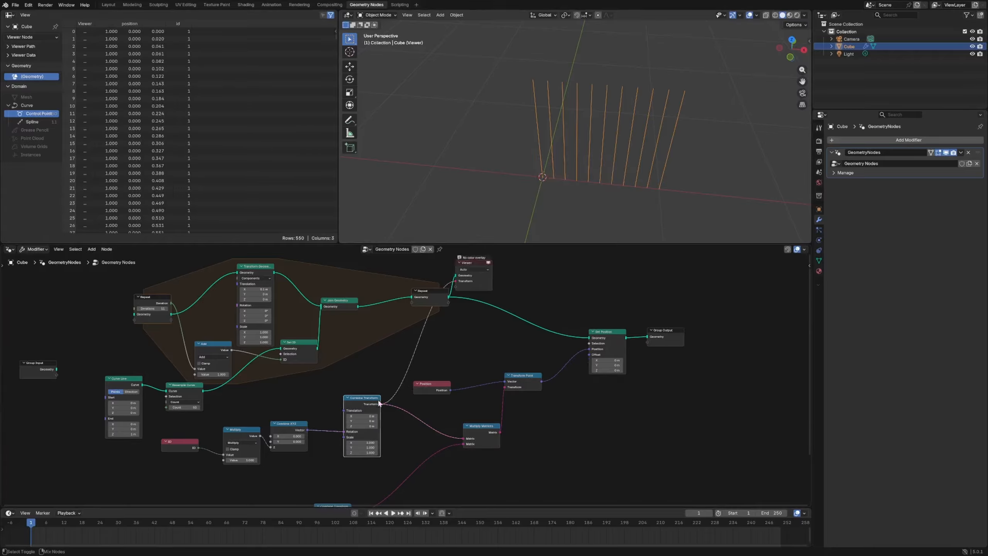
pyautogui.press('x')
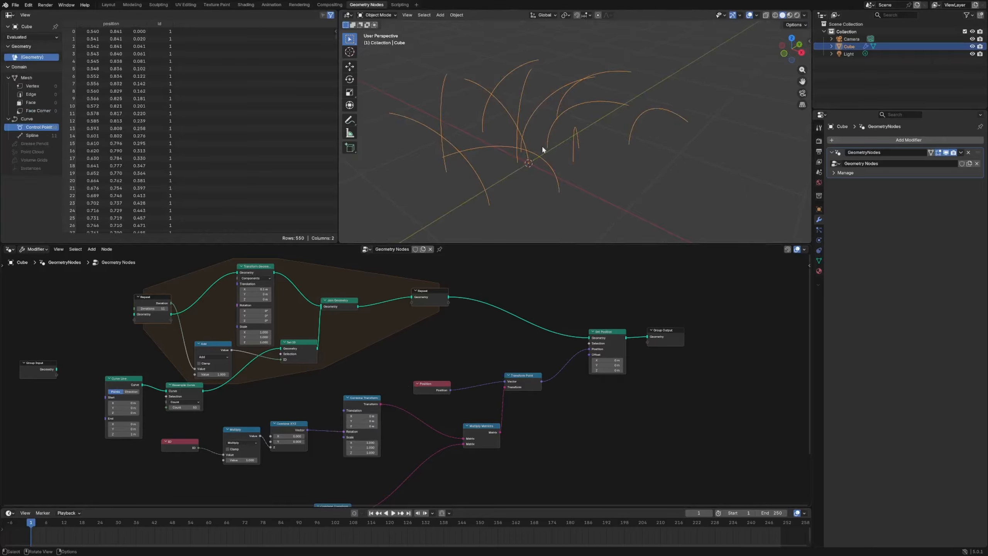
# Try different factors on the Multiply node that follows ID, and set its value back to 1
pyautogui.moveTo(306, 381); pyautogui.dragTo(377, 362, button='middle')
pyautogui.moveTo(307, 411); pyautogui.dragTo(403, 441)
pyautogui.click(313, 441)
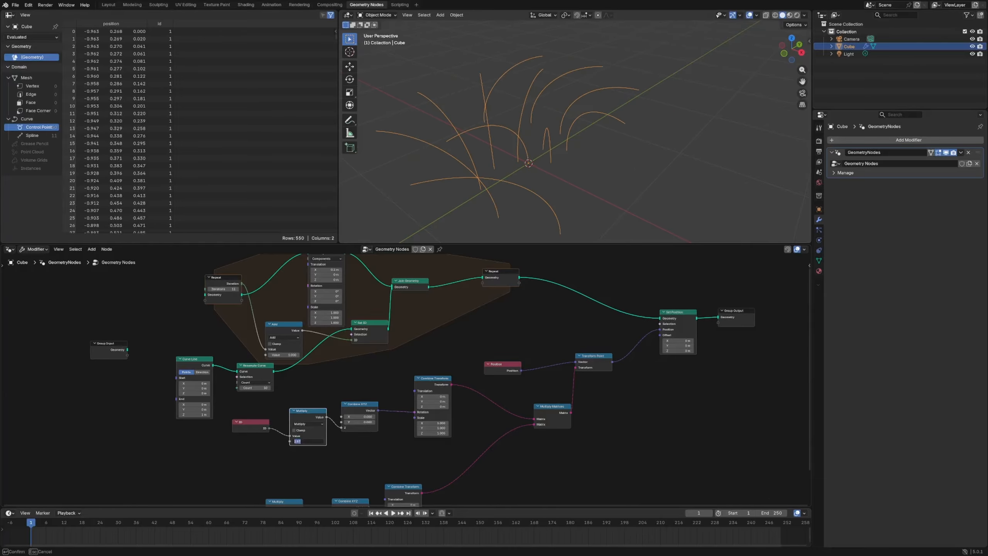
pyautogui.write('1')
pyautogui.press('Return')
pyautogui.scroll(-4, 549, 167)
pyautogui.moveTo(548, 167); pyautogui.dragTo(586, 175, button='middle')
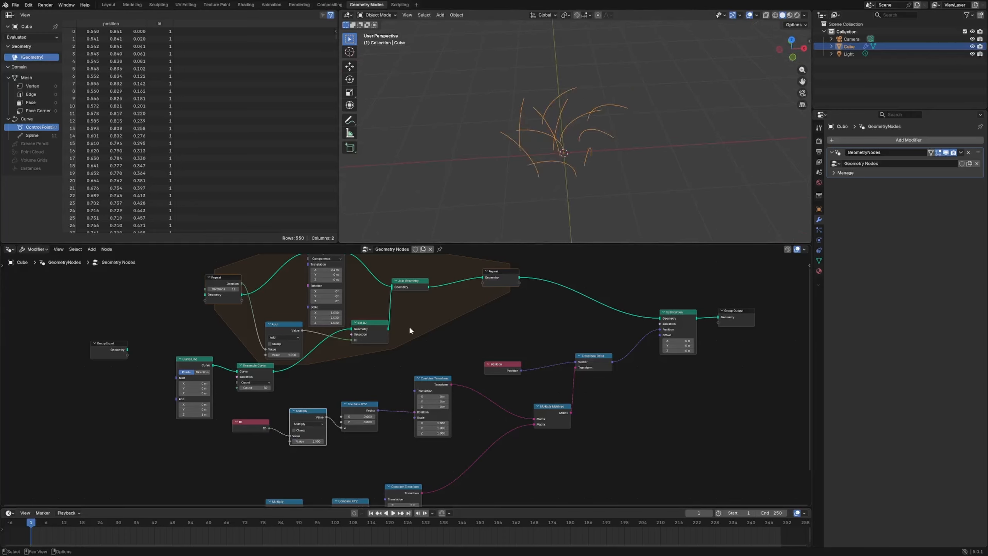
# Preview the Repeat zone's output and set the Transform Geometry node's Z translation to -0.01 m
pyautogui.moveTo(378, 315); pyautogui.dragTo(396, 346, button='middle')
pyautogui.scroll(2, 395, 316)
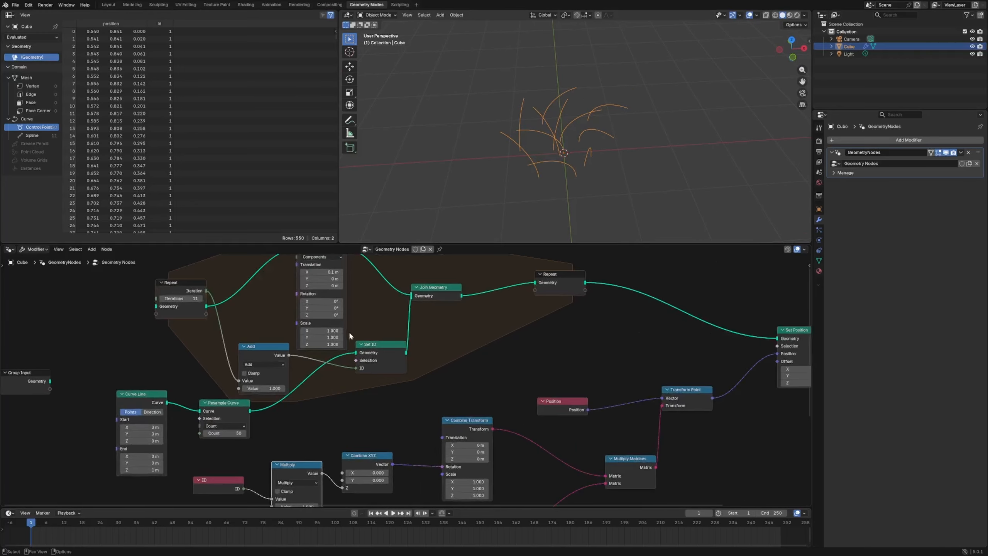
pyautogui.moveTo(349, 250); pyautogui.dragTo(421, 290, button='middle')
pyautogui.keyDown('ctrl'); pyautogui.keyDown('shift'); pyautogui.click(652, 341); pyautogui.keyUp('shift'); pyautogui.keyUp('ctrl')
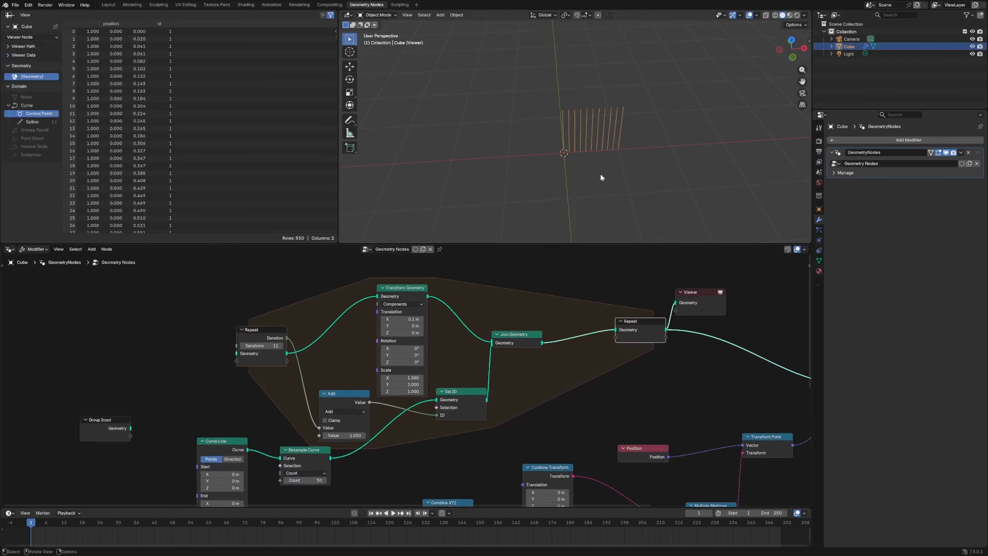
pyautogui.click(402, 333)
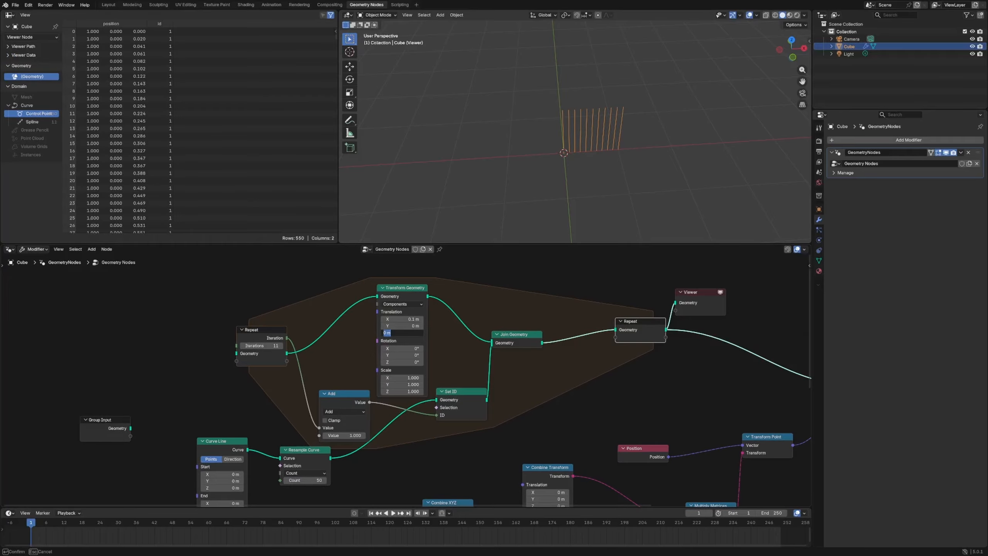
pyautogui.write('-.01')
pyautogui.press('Return')
pyautogui.moveTo(517, 132); pyautogui.dragTo(556, 135, button='middle')
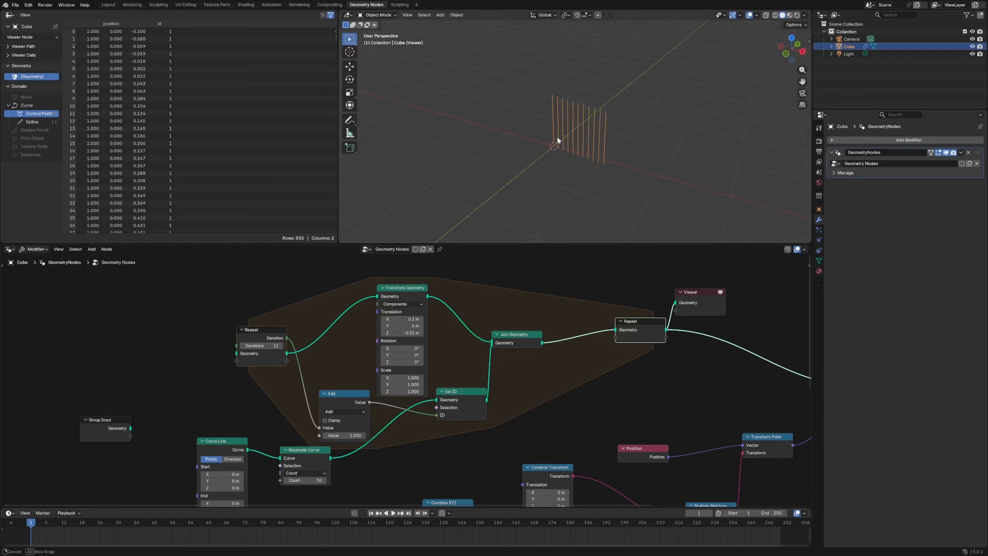
# Remove the Viewer node and check the final curve arrangement in the viewport
pyautogui.scroll(-2, 610, 409)
pyautogui.click(628, 325)
pyautogui.press('x')
pyautogui.moveTo(594, 392); pyautogui.dragTo(407, 387, button='middle')
pyautogui.moveTo(546, 134)
pyautogui.mouseDown(button='middle')
pyautogui.moveTo(520, 114)
pyautogui.moveTo(546, 101)
pyautogui.moveTo(555, 147)
pyautogui.mouseUp(button='middle')
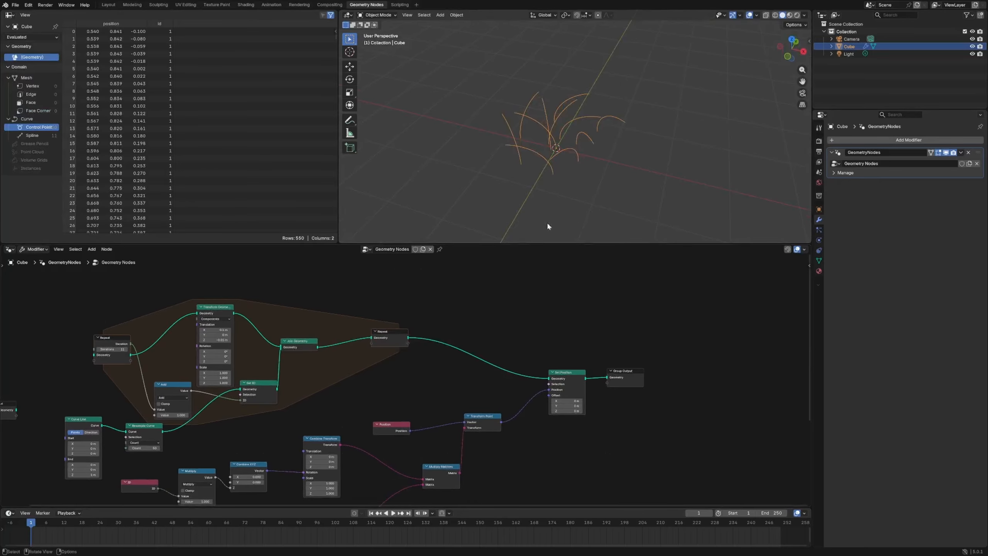
# Set the Transform Geometry node's X translation to 0.01 m to bring the curve bases close together
pyautogui.moveTo(220, 311); pyautogui.dragTo(218, 307)
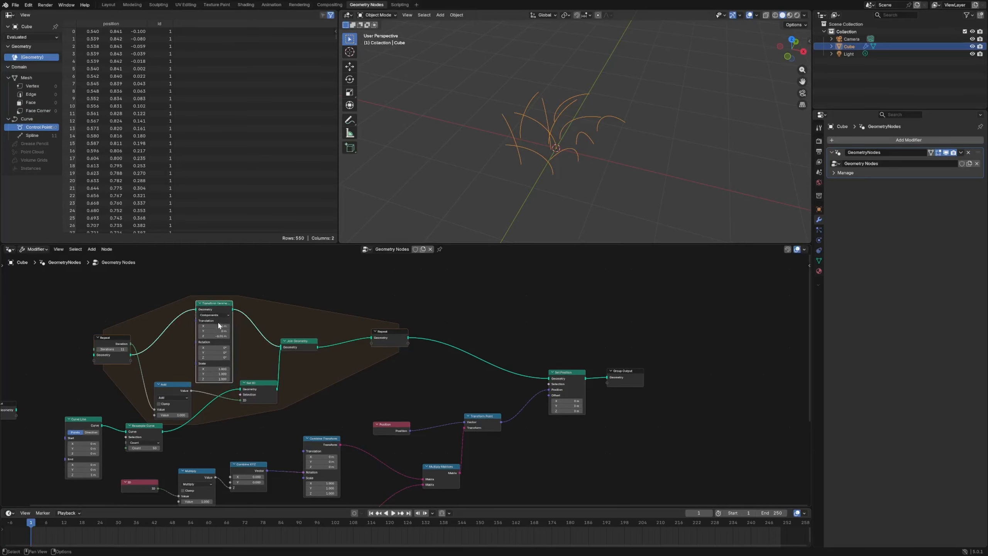
pyautogui.click(214, 325)
pyautogui.write('.01')
pyautogui.press('Return')
pyautogui.moveTo(545, 148)
pyautogui.mouseDown(button='middle')
pyautogui.moveTo(576, 152)
pyautogui.moveTo(538, 135)
pyautogui.mouseUp(button='middle')
pyautogui.scroll(3, 535, 138)
pyautogui.moveTo(252, 370); pyautogui.dragTo(344, 335, button='middle')
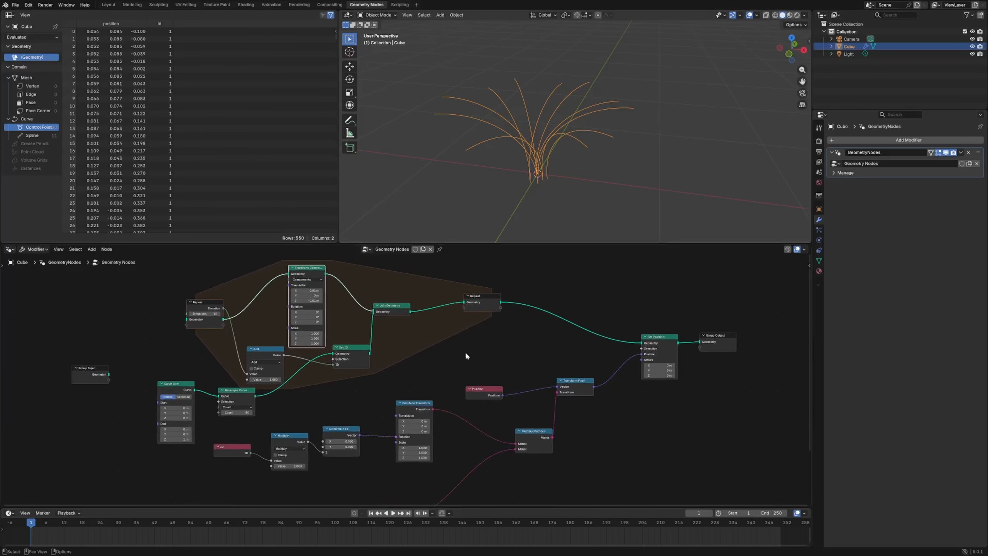
# Line up the lower Combine Transform and Combine XYZ nodes beneath the upper ones
pyautogui.keyDown('shift'); pyautogui.scroll(-2, 536, 366); pyautogui.keyUp('shift')
pyautogui.scroll(2, 535, 366)
pyautogui.moveTo(349, 306); pyautogui.dragTo(334, 323)
pyautogui.moveTo(334, 322); pyautogui.dragTo(347, 311)
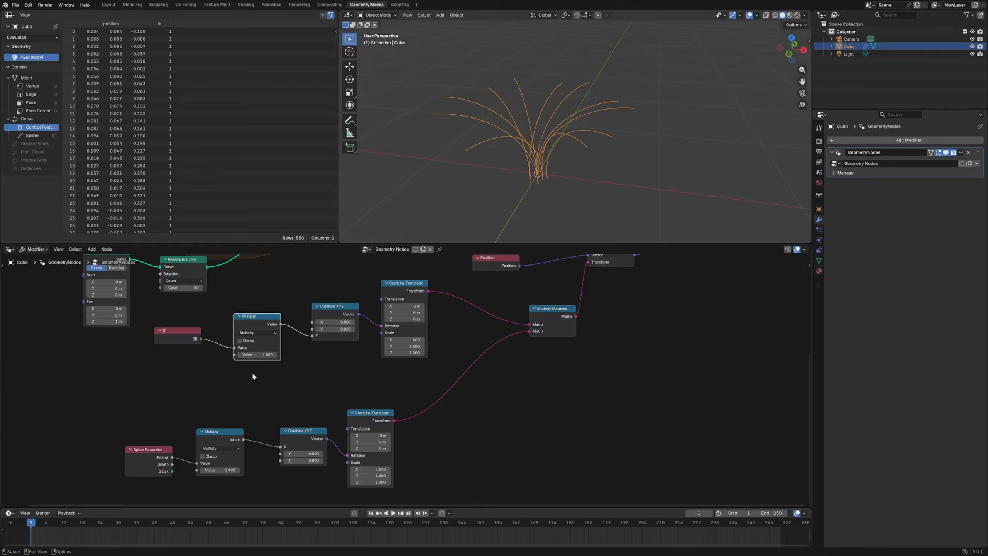
pyautogui.moveTo(252, 375); pyautogui.dragTo(351, 390, button='middle')
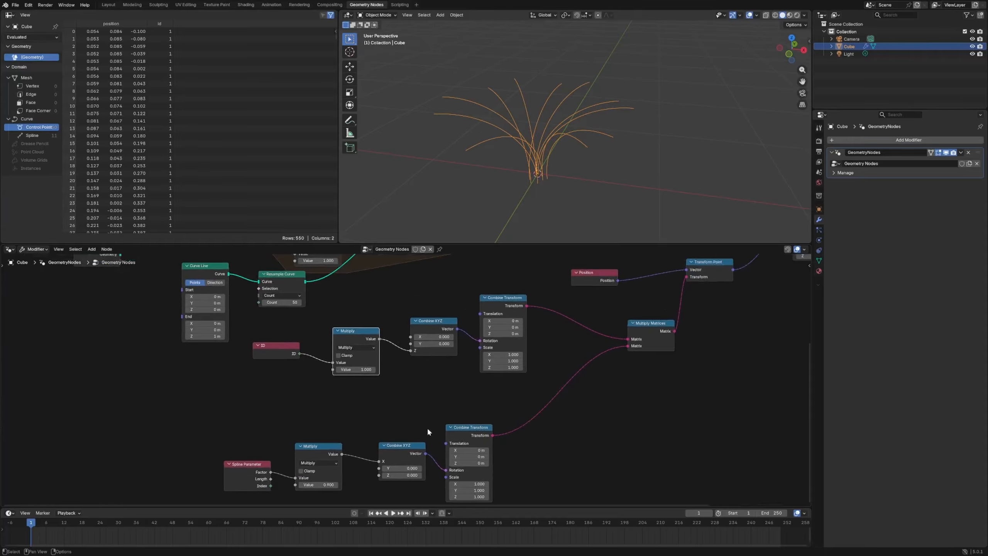
pyautogui.moveTo(459, 428); pyautogui.dragTo(493, 421)
pyautogui.moveTo(404, 444); pyautogui.dragTo(418, 442)
# Move the ID node away from its Multiply with a reroute point on the link, and make room after Spline Parameter
pyautogui.moveTo(275, 350); pyautogui.dragTo(156, 377)
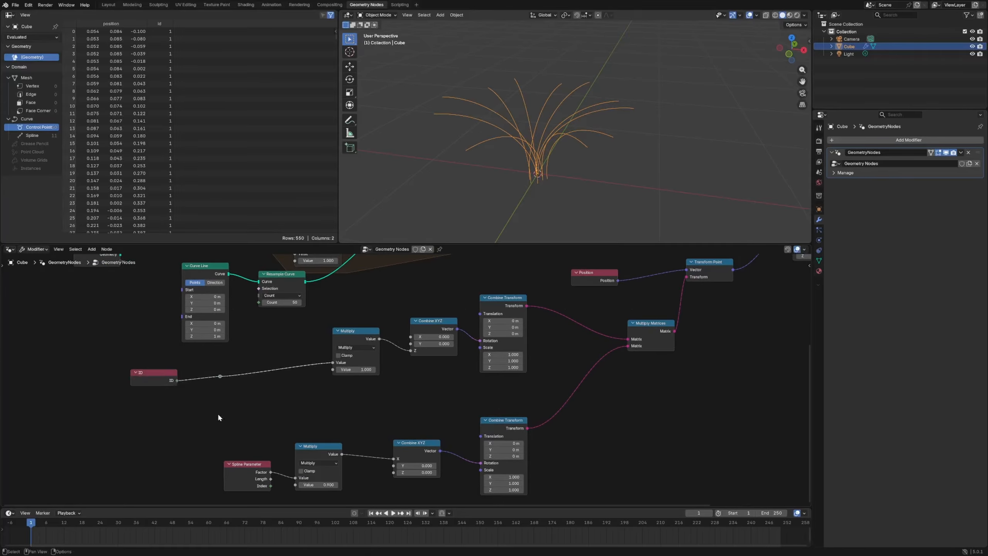
pyautogui.moveTo(315, 447); pyautogui.dragTo(316, 437)
pyautogui.moveTo(413, 444); pyautogui.dragTo(419, 438)
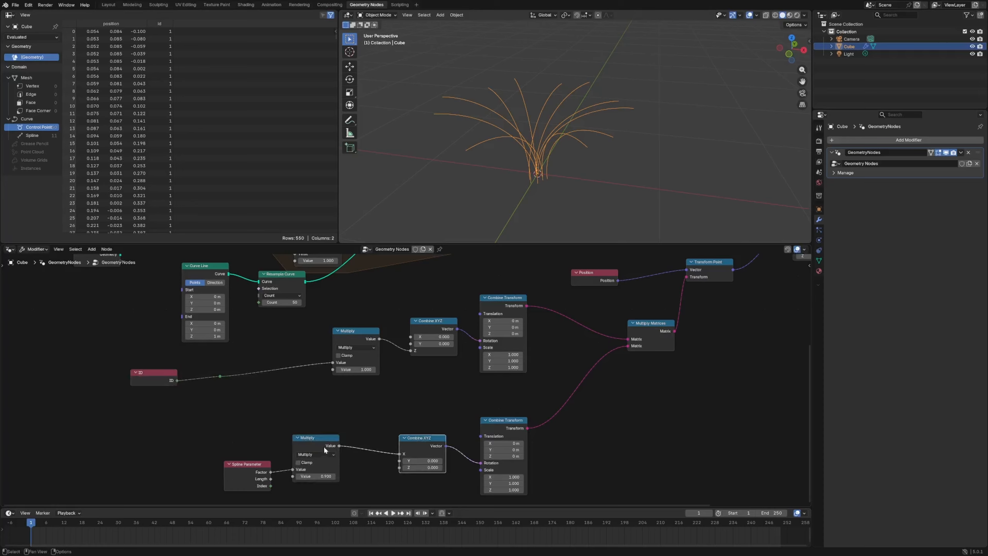
pyautogui.moveTo(317, 436); pyautogui.dragTo(348, 435)
pyautogui.moveTo(246, 468); pyautogui.dragTo(216, 460)
# Duplicate the lower Multiply node onto the Spline Parameter link and connect the ID reroute to its second value
pyautogui.click(342, 435)
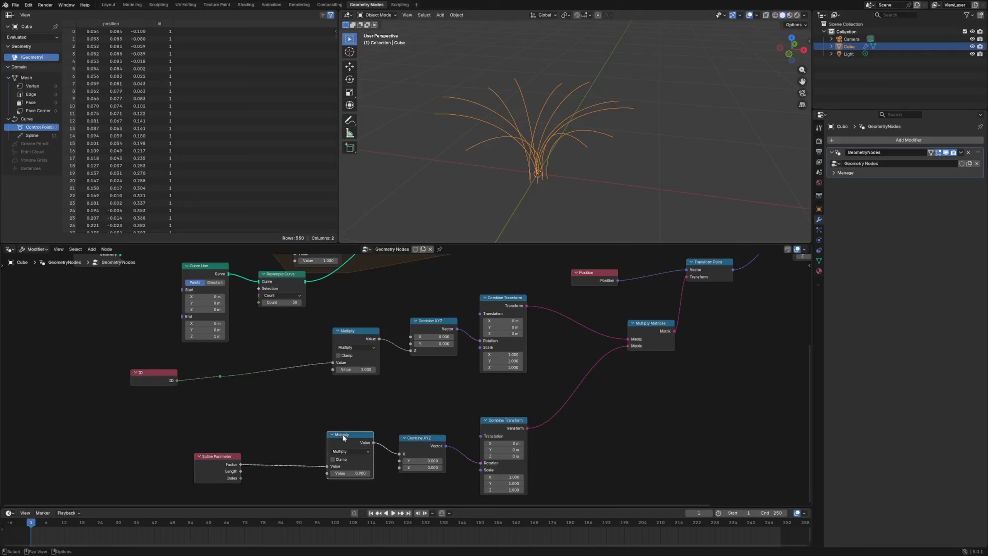
pyautogui.hotkey('shift', 'd')
pyautogui.click(283, 435)
pyautogui.moveTo(220, 376); pyautogui.dragTo(267, 473)
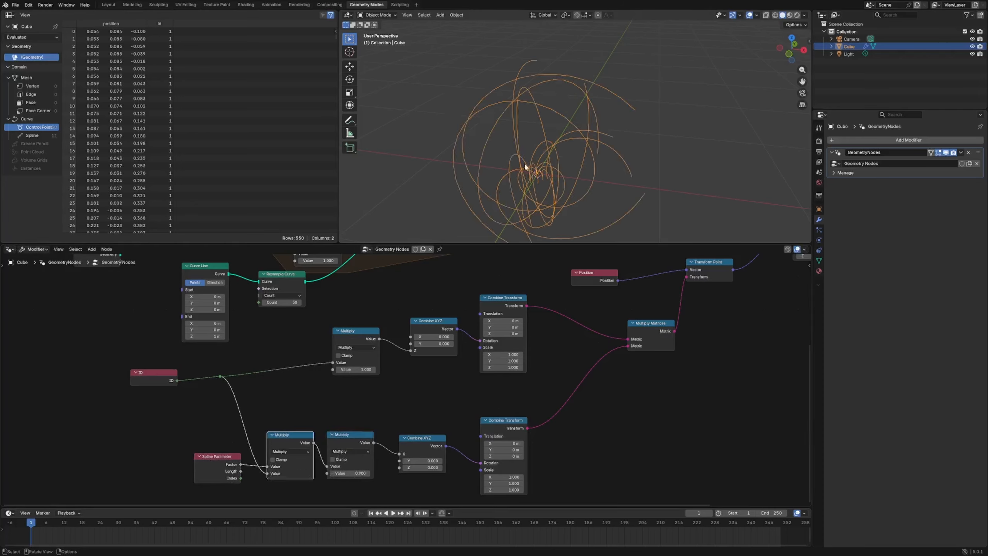
# Inspect the curled curves and set the value of the Multiply node before the lower Combine XYZ to 1
pyautogui.moveTo(420, 128); pyautogui.dragTo(467, 121, button='middle')
pyautogui.moveTo(419, 443); pyautogui.dragTo(424, 435)
pyautogui.moveTo(355, 473); pyautogui.dragTo(299, 473)
pyautogui.write('1')
pyautogui.press('Return')
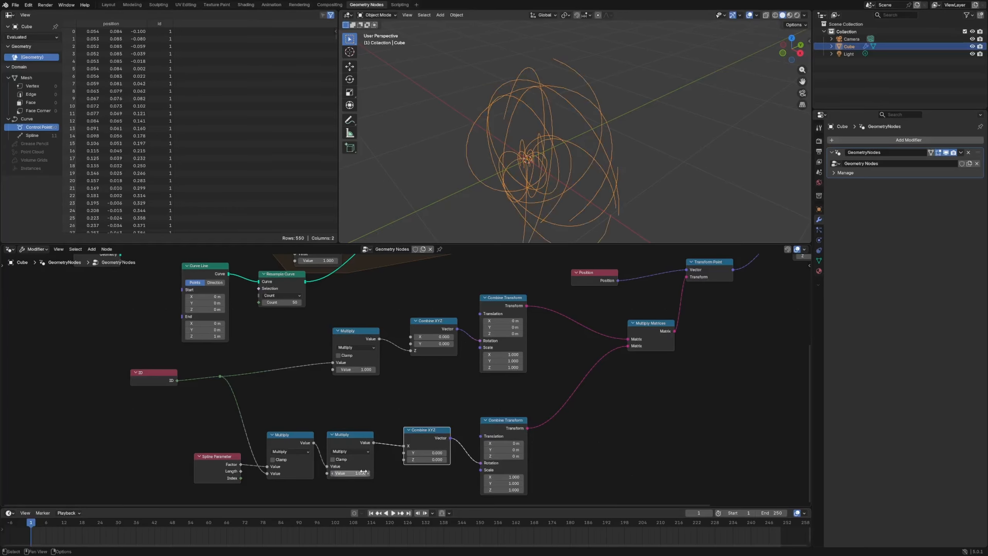
# Spread out the lower row of Spline Parameter, Multiply, Combine XYZ and Combine Transform nodes to make room
pyautogui.scroll(-3, 392, 452)
pyautogui.moveTo(474, 418); pyautogui.dragTo(526, 401)
pyautogui.click(422, 426)
pyautogui.moveTo(423, 427); pyautogui.dragTo(457, 419)
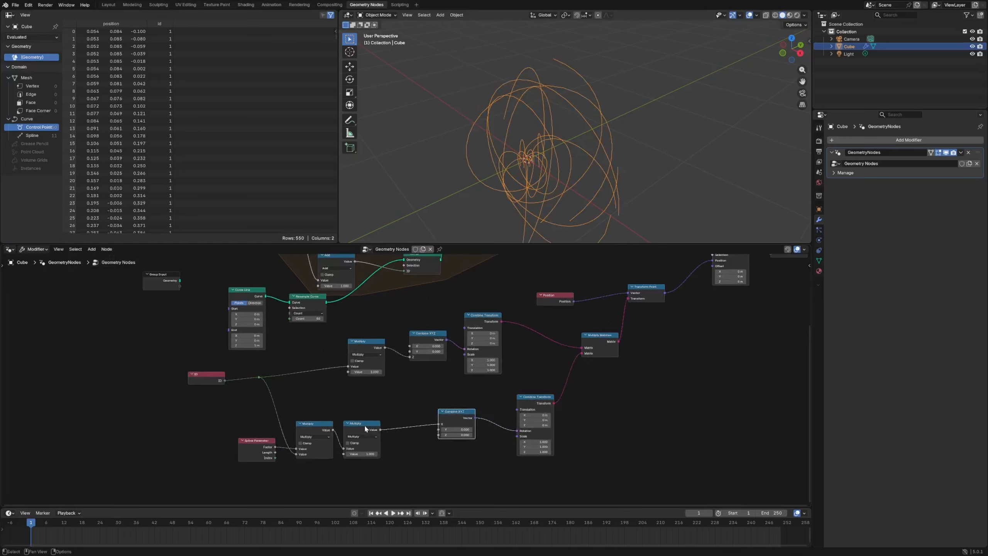
pyautogui.moveTo(364, 425); pyautogui.dragTo(402, 423)
pyautogui.moveTo(315, 427); pyautogui.dragTo(344, 425)
pyautogui.moveTo(249, 442); pyautogui.dragTo(188, 458)
pyautogui.moveTo(353, 427); pyautogui.dragTo(355, 445)
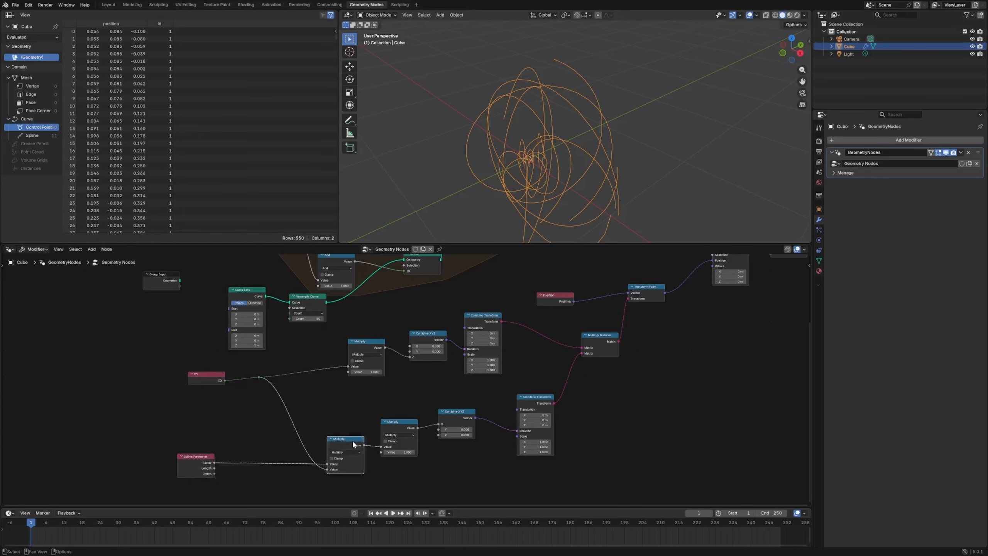
# Insert a Map Range node on the link from the ID reroute to the lower Multiply, and shift the ID node outward
pyautogui.scroll(5, 408, 418)
pyautogui.moveTo(246, 431); pyautogui.dragTo(386, 404, button='middle')
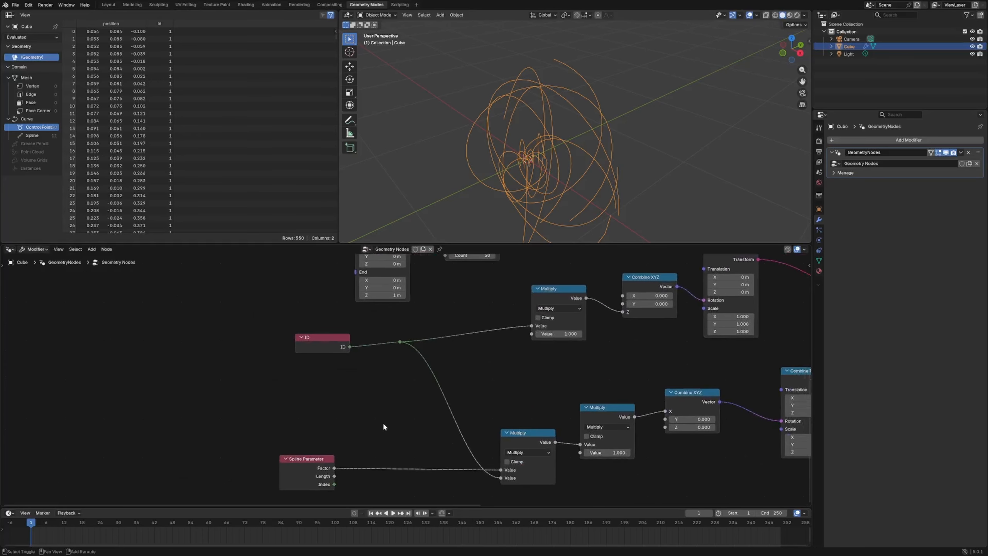
pyautogui.hotkey('shift', 'a')
pyautogui.moveTo(385, 423)
pyautogui.write('map range')
pyautogui.press('Return')
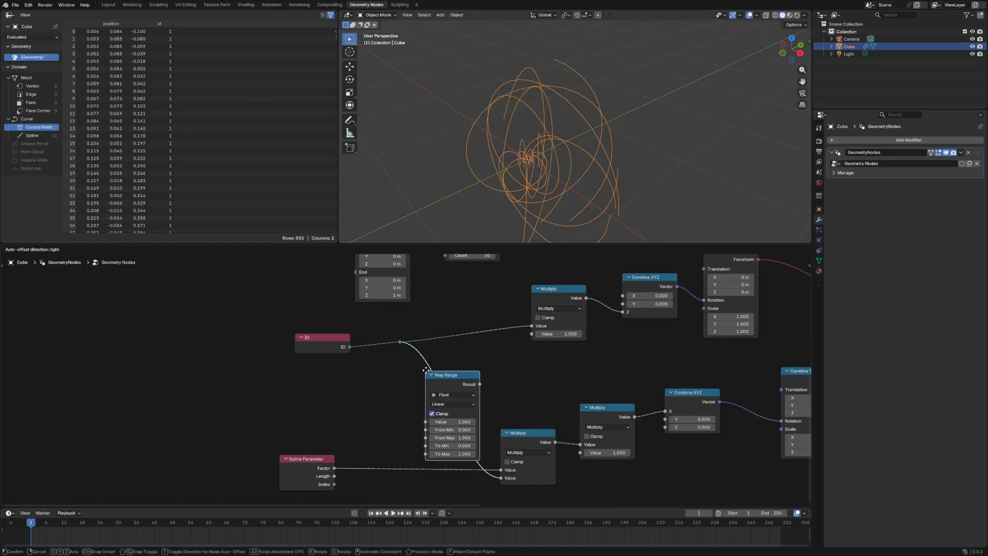
pyautogui.click(436, 358)
pyautogui.moveTo(330, 337); pyautogui.dragTo(294, 339)
pyautogui.scroll(-6, 311, 339)
pyautogui.moveTo(324, 352); pyautogui.dragTo(382, 445, button='middle')
pyautogui.scroll(3, 403, 383)
pyautogui.moveTo(463, 294); pyautogui.dragTo(463, 291)
pyautogui.click(381, 332)
pyautogui.moveTo(384, 351); pyautogui.dragTo(364, 316, button='middle')
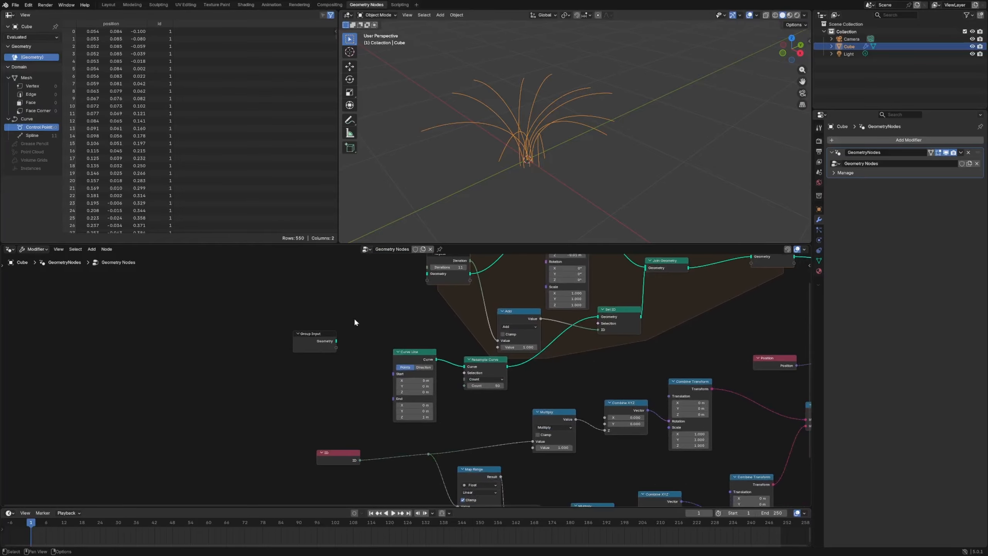
# Add an Integer node with the value 11 and connect it to the Iterations input of the Repeat zone
pyautogui.hotkey('shift', 'a')
pyautogui.write('integer')
pyautogui.press('Return')
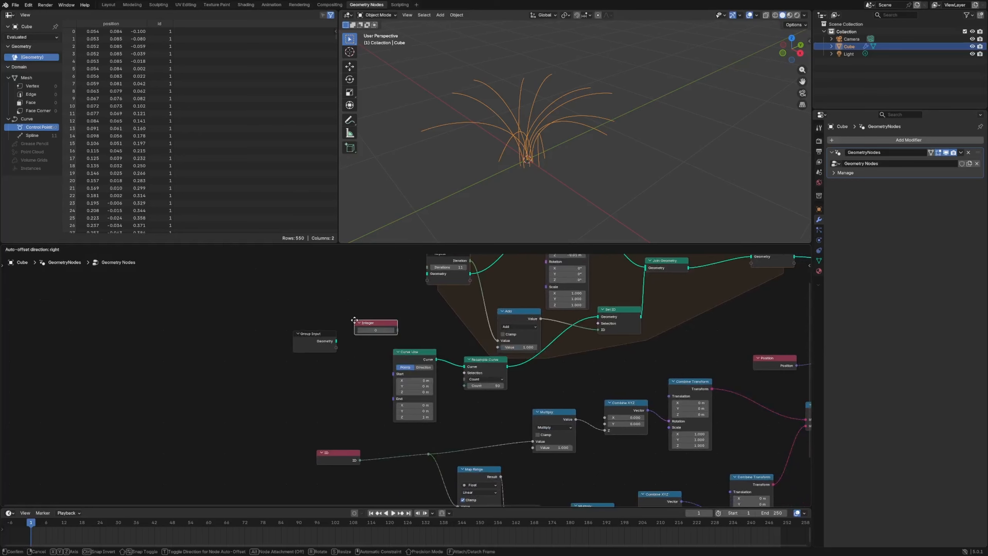
pyautogui.click(356, 299)
pyautogui.moveTo(374, 300); pyautogui.dragTo(428, 269)
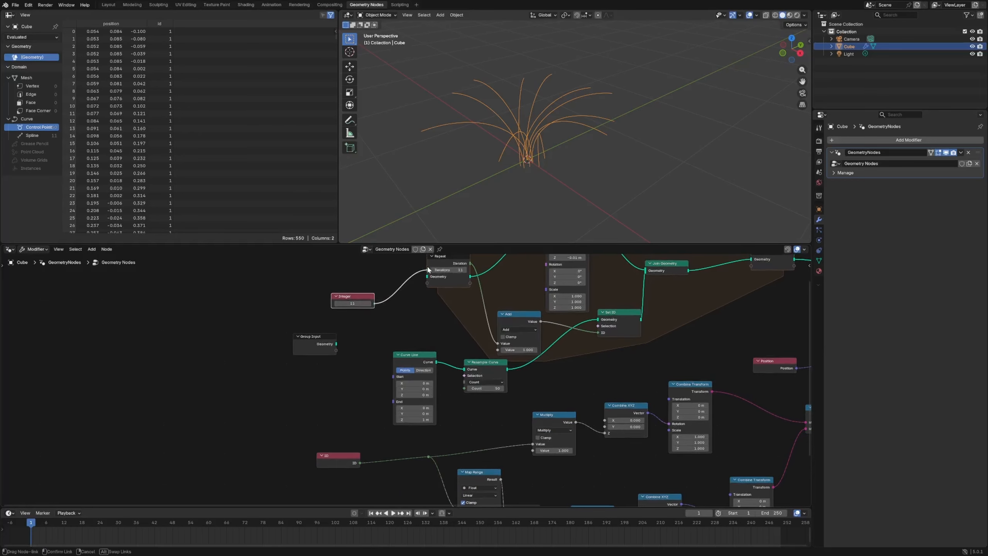
# Add a reroute on the Integer link, connect it to the Map Range's From Max, and reposition the Map Range node
pyautogui.keyDown('shift'); pyautogui.moveTo(392, 327); pyautogui.dragTo(392, 329, button='right'); pyautogui.keyUp('shift')
pyautogui.moveTo(388, 300)
pyautogui.mouseDown()
pyautogui.moveTo(355, 504)
pyautogui.moveTo(428, 433)
pyautogui.moveTo(452, 454)
pyautogui.mouseUp()
pyautogui.moveTo(470, 413); pyautogui.dragTo(458, 415)
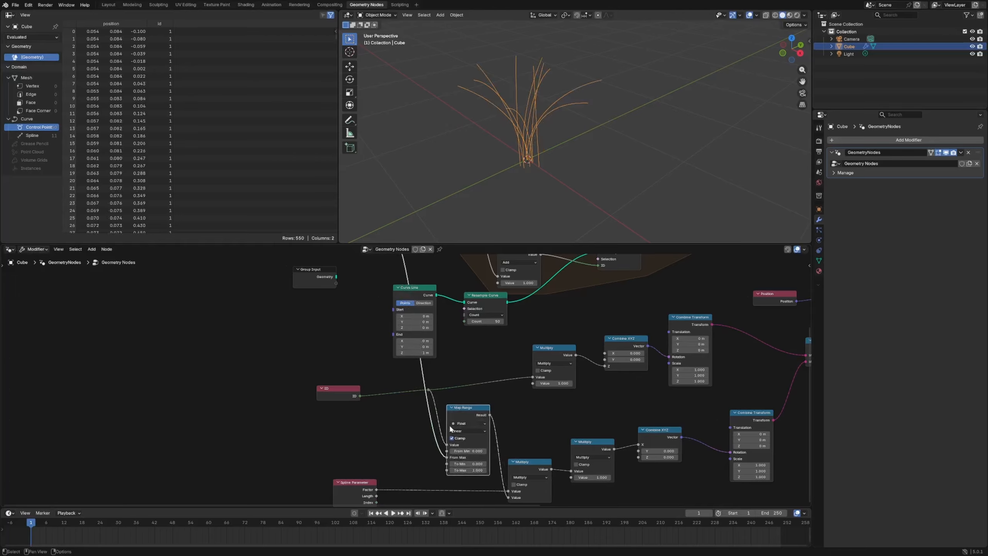
pyautogui.scroll(2, 491, 435)
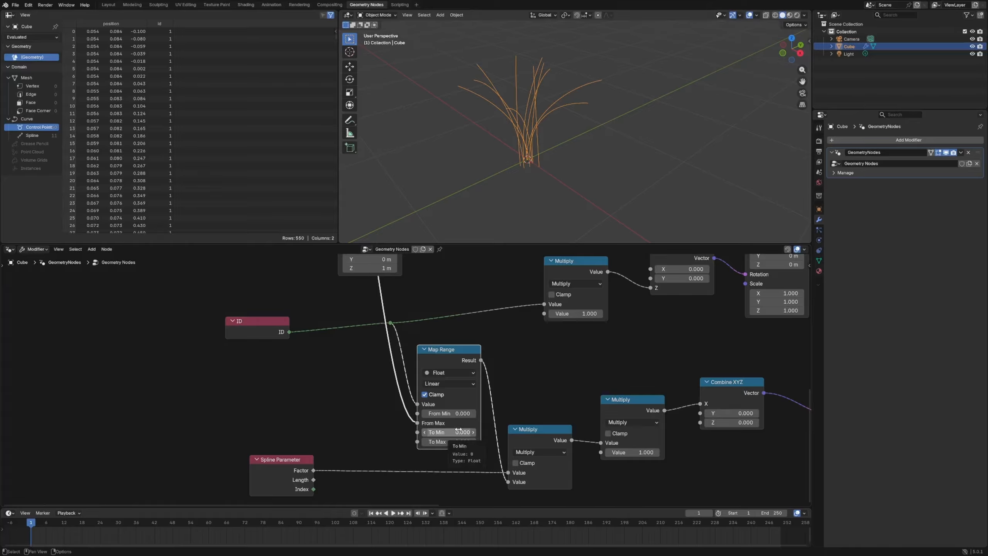
# Set the Map Range's To Min to 0.46 and To Max to 1.3 while checking the curves' bend
pyautogui.scroll(4, 529, 200)
pyautogui.moveTo(525, 190); pyautogui.dragTo(553, 199, button='middle')
pyautogui.scroll(-2, 500, 184)
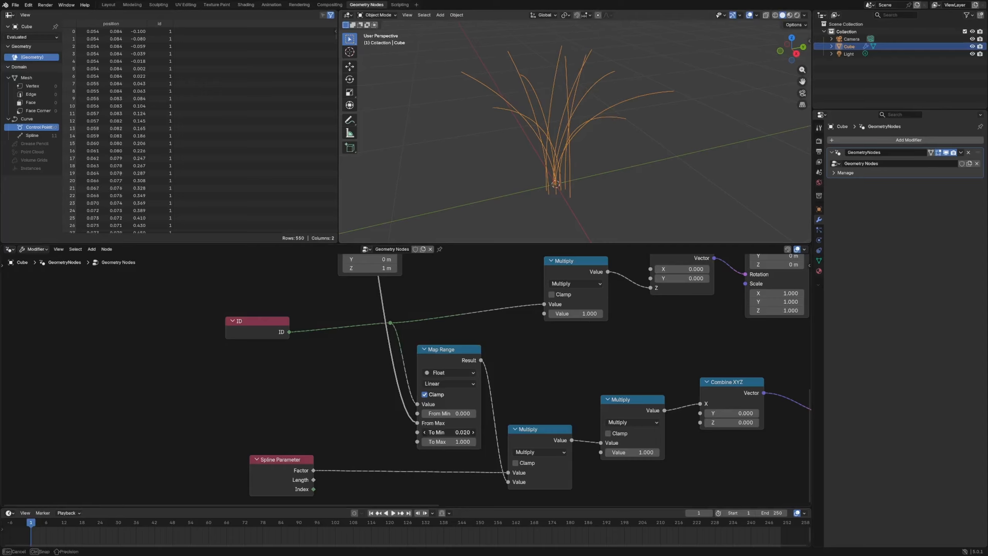
pyautogui.moveTo(463, 432)
pyautogui.mouseDown()
pyautogui.moveTo(498, 441)
pyautogui.moveTo(464, 441)
pyautogui.mouseUp()
pyautogui.moveTo(566, 130); pyautogui.dragTo(595, 155, button='middle')
# Set the value of the Multiply before the lower Combine XYZ to 1.11 and slightly reduce the Map Range's To Min
pyautogui.moveTo(623, 448)
pyautogui.mouseDown()
pyautogui.moveTo(591, 448)
pyautogui.moveTo(638, 448)
pyautogui.moveTo(606, 452)
pyautogui.moveTo(627, 452)
pyautogui.mouseUp()
pyautogui.moveTo(626, 141); pyautogui.dragTo(566, 143, button='middle')
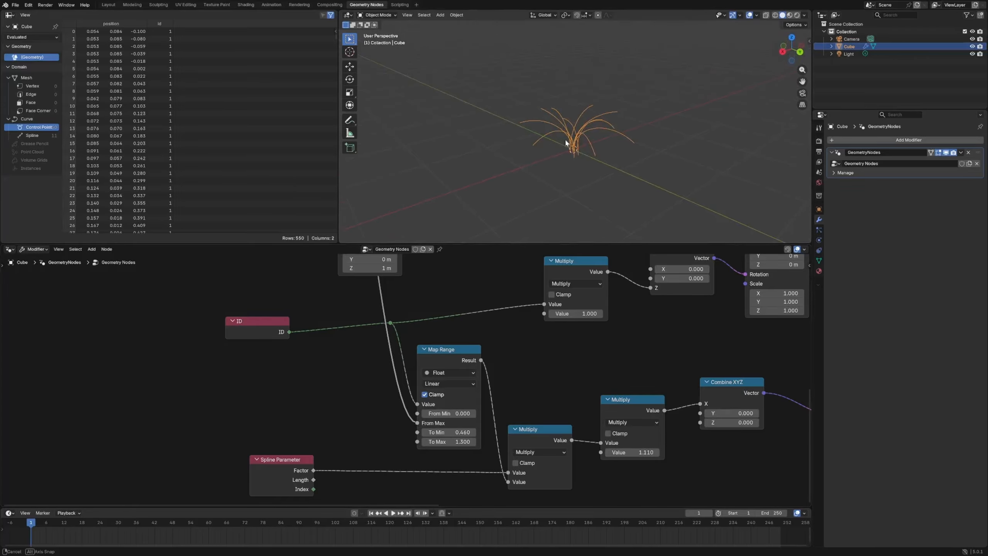
pyautogui.scroll(2, 448, 456)
pyautogui.moveTo(443, 370)
pyautogui.mouseDown()
pyautogui.moveTo(393, 370)
pyautogui.moveTo(439, 370)
pyautogui.mouseUp()
pyautogui.moveTo(578, 229); pyautogui.dragTo(534, 232, button='middle')
# Set the Integer node to 50 and inspect the resulting curves
pyautogui.scroll(-4, 448, 312)
pyautogui.moveTo(389, 273); pyautogui.dragTo(454, 438, button='middle')
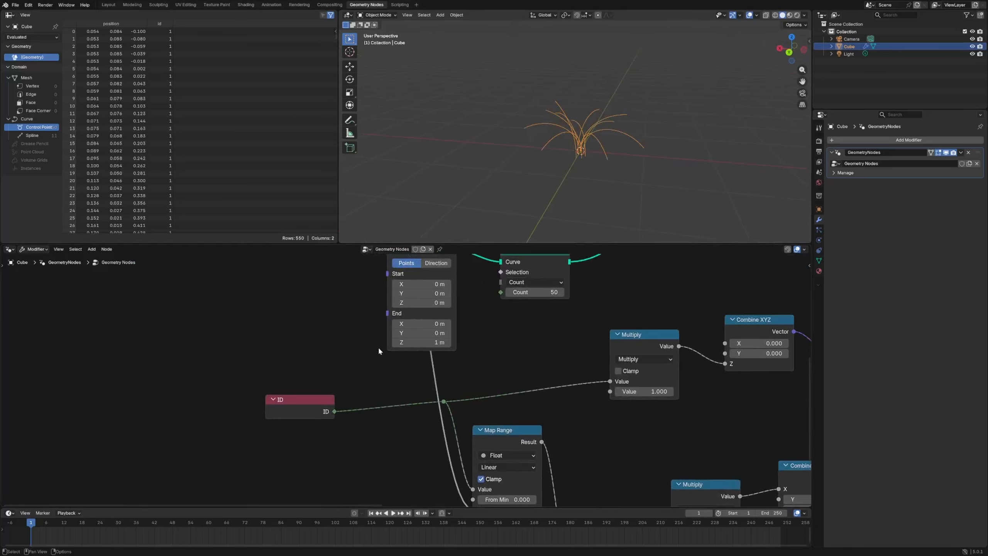
pyautogui.moveTo(342, 257); pyautogui.dragTo(409, 421, button='middle')
pyautogui.doubleClick(393, 341)
pyautogui.write('50')
pyautogui.press('Return')
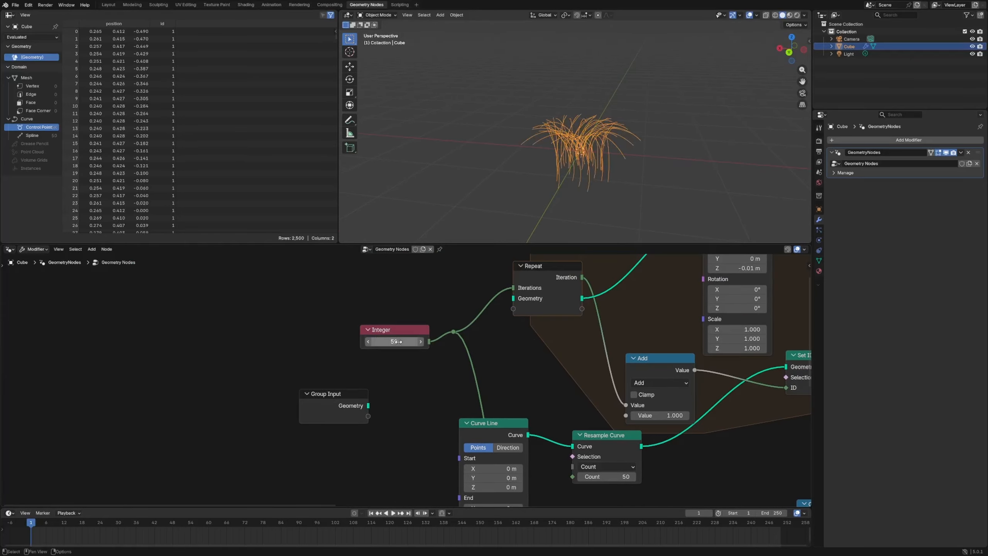
pyautogui.moveTo(506, 196); pyautogui.dragTo(566, 103, button='middle')
# Set the Z translation of the Transform Geometry node in the Repeat zone to -0.001 m
pyautogui.moveTo(740, 260); pyautogui.dragTo(490, 333, button='middle')
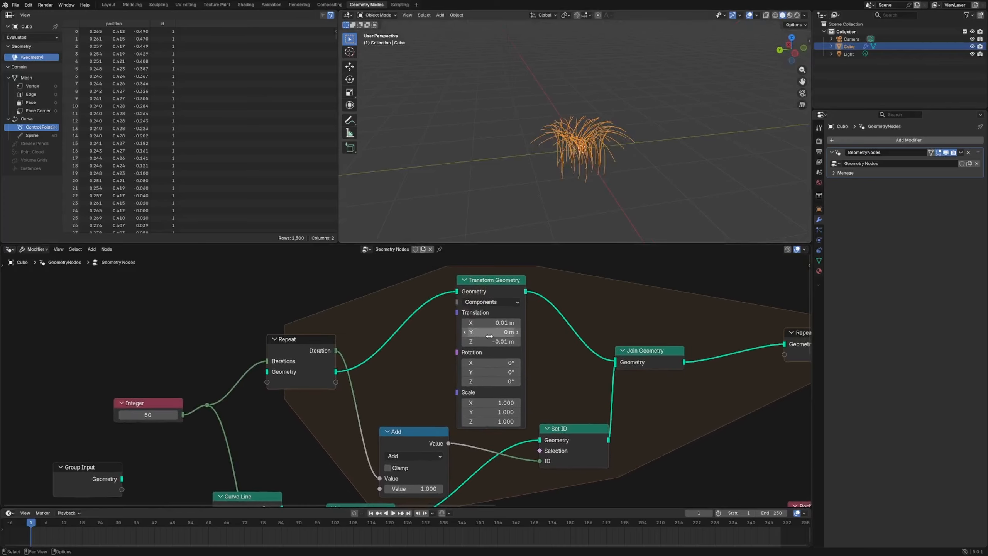
pyautogui.click(491, 341)
pyautogui.write('-0.001')
pyautogui.press('Return')
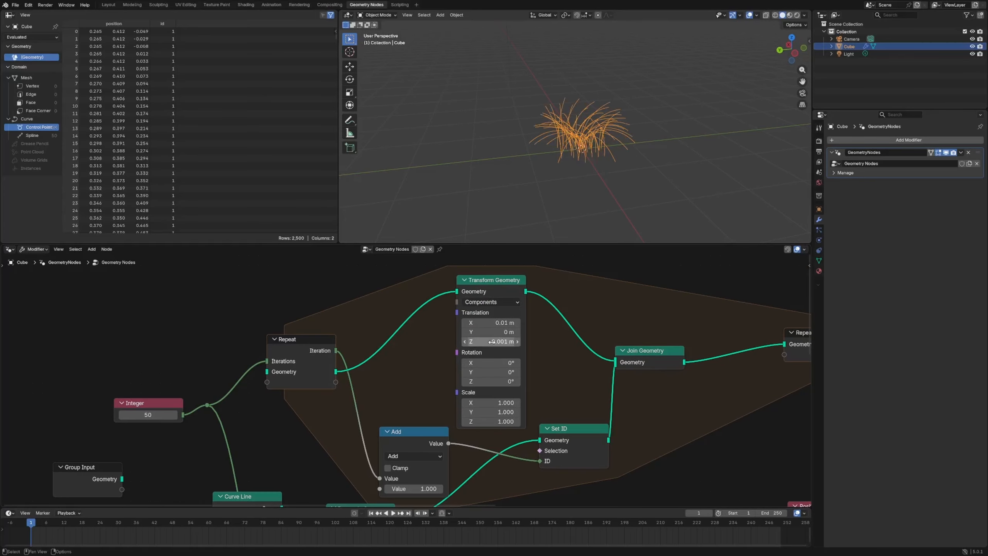
# Set the Transform Geometry node's X translation to 0.001 m and inspect the plant with the object deselected
pyautogui.moveTo(559, 196); pyautogui.dragTo(547, 258, button='middle')
pyautogui.click(490, 322)
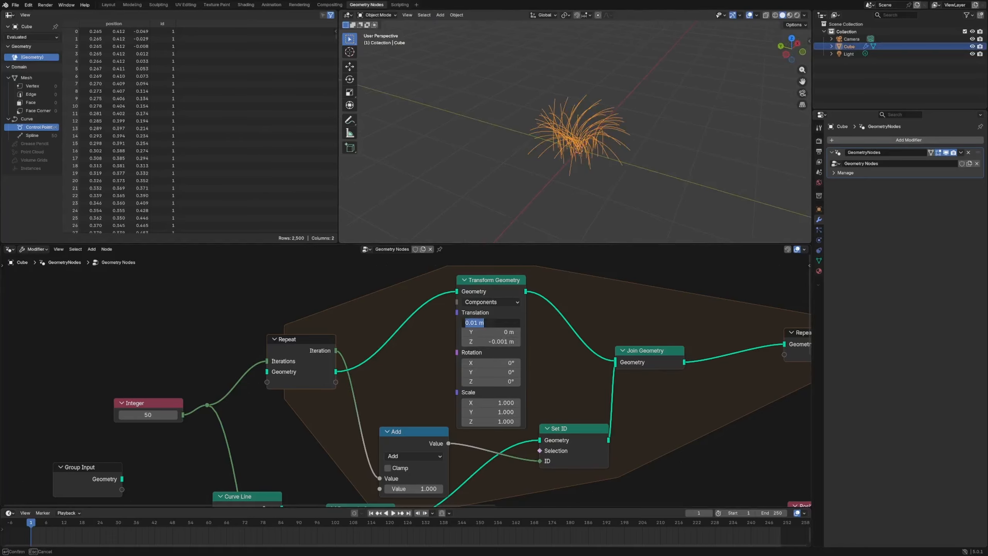
pyautogui.write('.001')
pyautogui.press('Return')
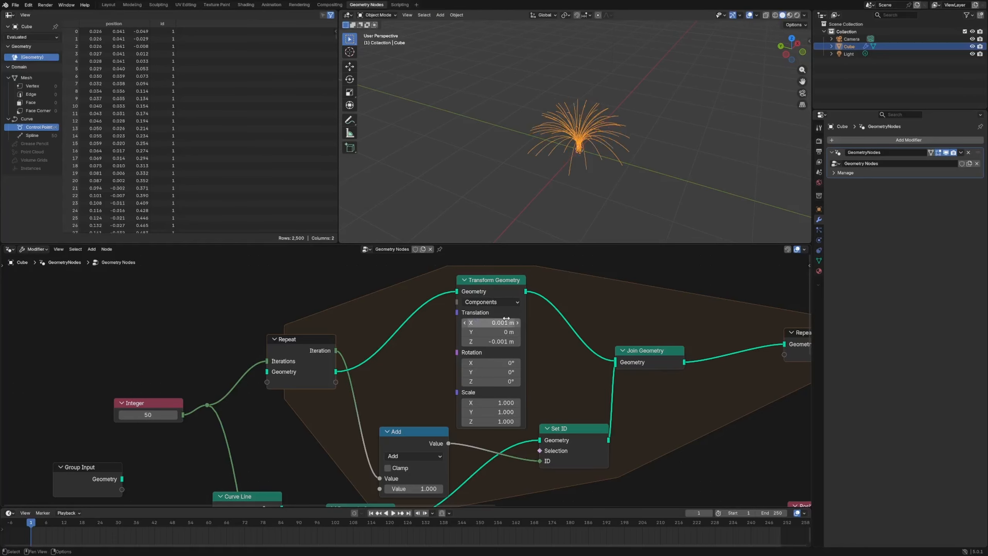
pyautogui.click(701, 146)
pyautogui.moveTo(701, 146); pyautogui.dragTo(616, 161, button='middle')
pyautogui.moveTo(547, 221); pyautogui.dragTo(563, 200, button='middle')
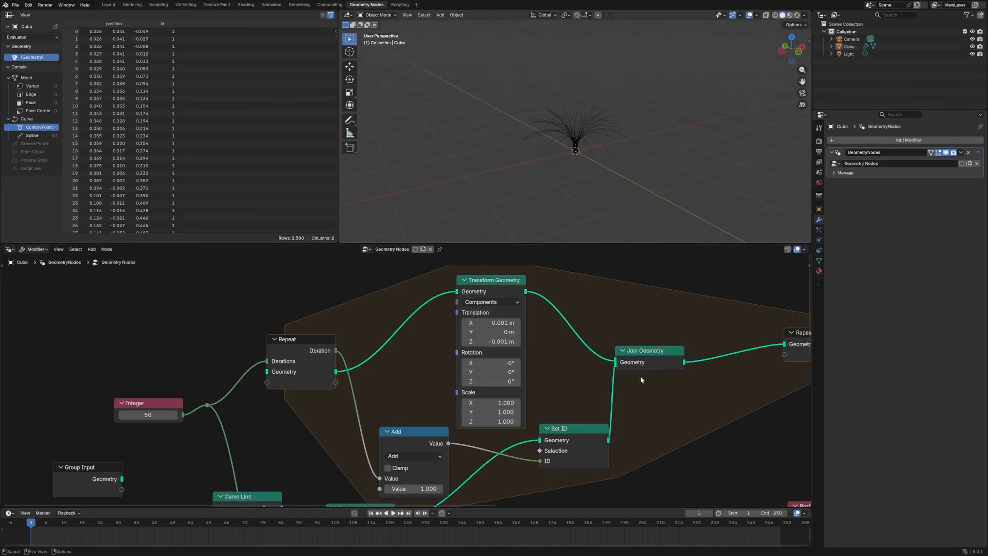
# Set the Map Range's To Min to 0.25 and the Multiply before the lower Combine XYZ to 0.87
pyautogui.moveTo(639, 465); pyautogui.dragTo(511, 377, button='middle')
pyautogui.scroll(-3, 466, 378)
pyautogui.moveTo(421, 432); pyautogui.dragTo(440, 330, button='middle')
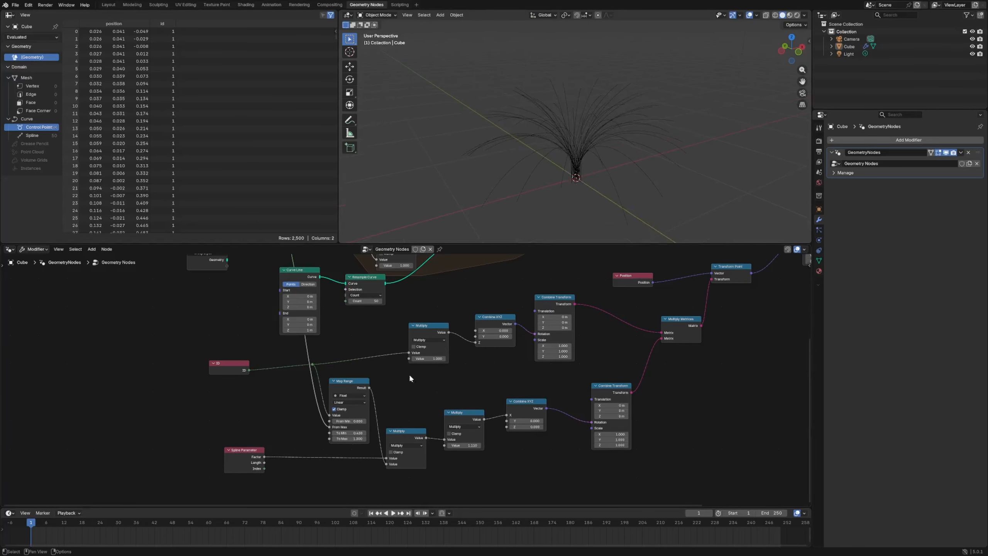
pyautogui.moveTo(409, 377); pyautogui.dragTo(452, 376, button='middle')
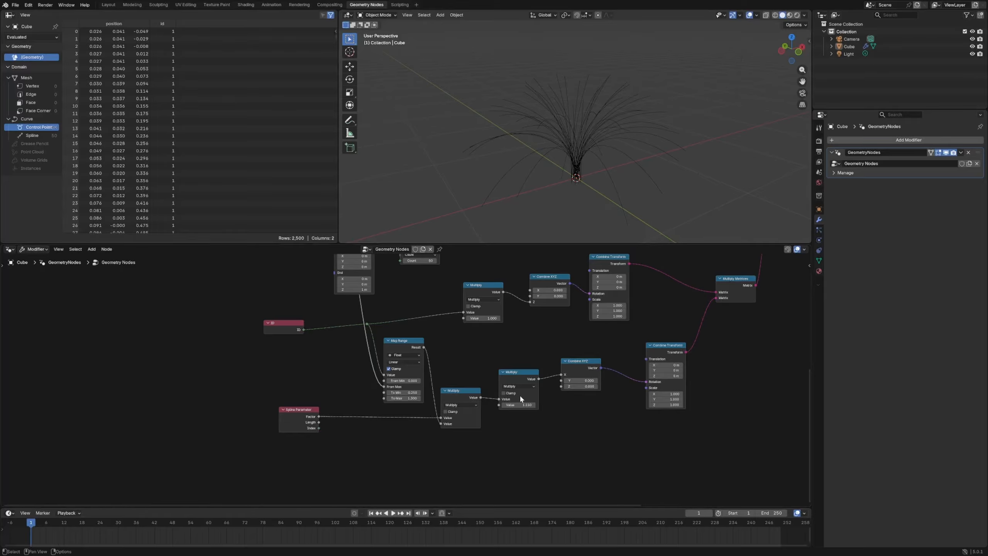
pyautogui.moveTo(518, 405)
pyautogui.mouseDown()
pyautogui.moveTo(498, 405)
pyautogui.moveTo(533, 405)
pyautogui.moveTo(511, 404)
pyautogui.mouseUp()
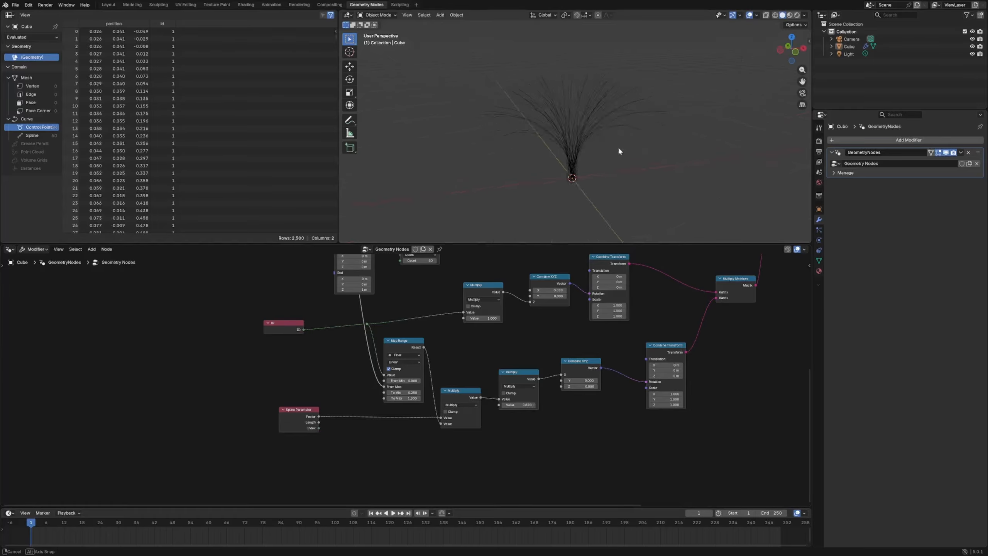
pyautogui.moveTo(620, 150); pyautogui.dragTo(558, 142, button='middle')
# Space out the lower Combine XYZ, the two Multiply nodes and the Map Range for a clearer layout
pyautogui.scroll(5, 524, 385)
pyautogui.moveTo(530, 395); pyautogui.dragTo(427, 329, button='middle')
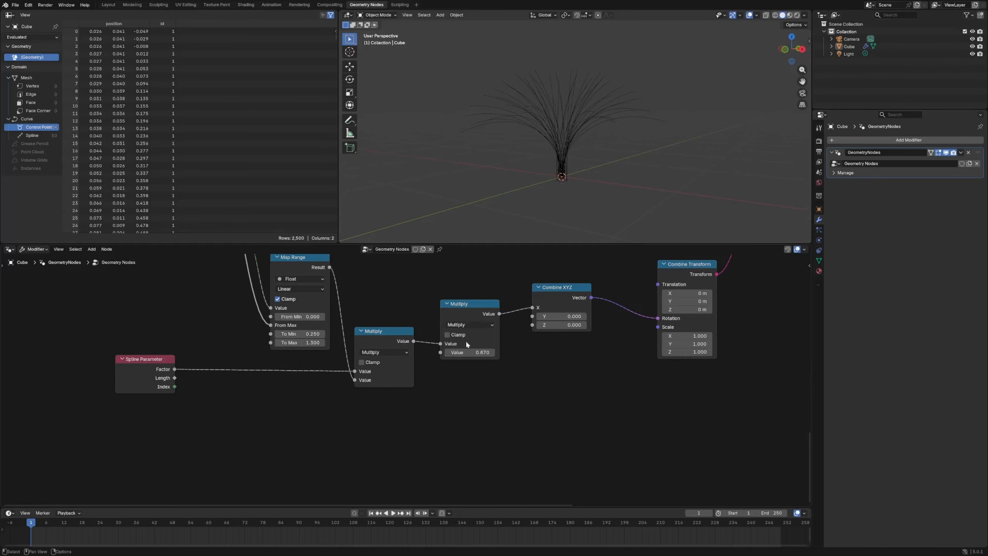
pyautogui.moveTo(468, 315); pyautogui.dragTo(472, 312)
pyautogui.moveTo(554, 285); pyautogui.dragTo(575, 292)
pyautogui.moveTo(469, 301); pyautogui.dragTo(482, 303)
pyautogui.moveTo(391, 331); pyautogui.dragTo(392, 351)
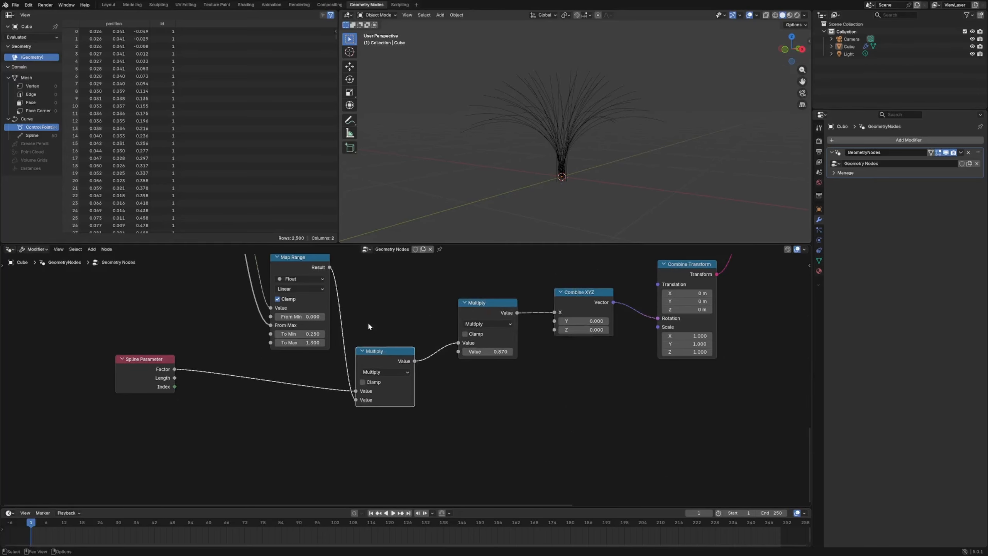
pyautogui.moveTo(358, 303); pyautogui.dragTo(383, 369, button='middle')
pyautogui.moveTo(347, 334); pyautogui.dragTo(342, 345)
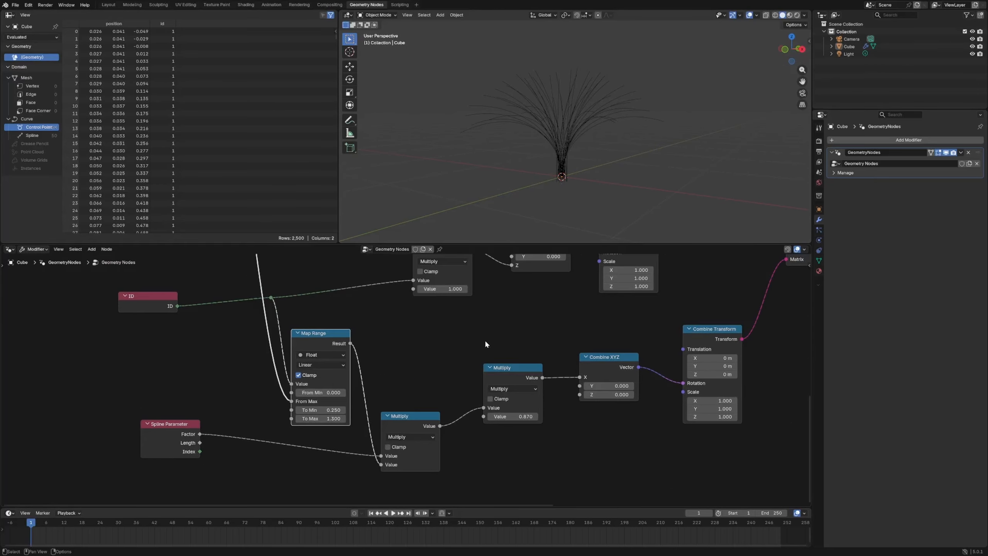
# Put the Multiply node before the lower Combine XYZ in a frame labelled "controller"
pyautogui.click(508, 370)
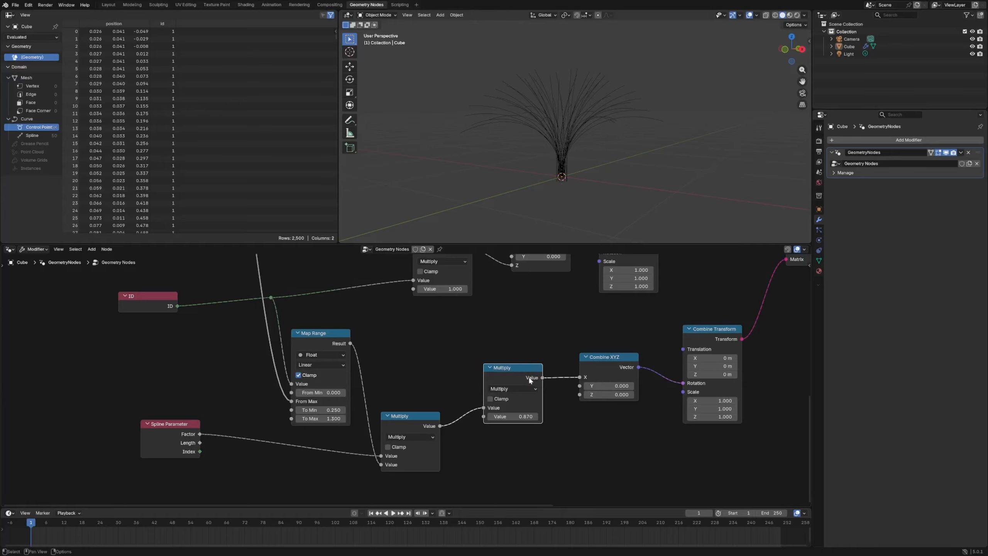
pyautogui.hotkey('ctrl', 'j')
pyautogui.press('F2')
pyautogui.write('contr')
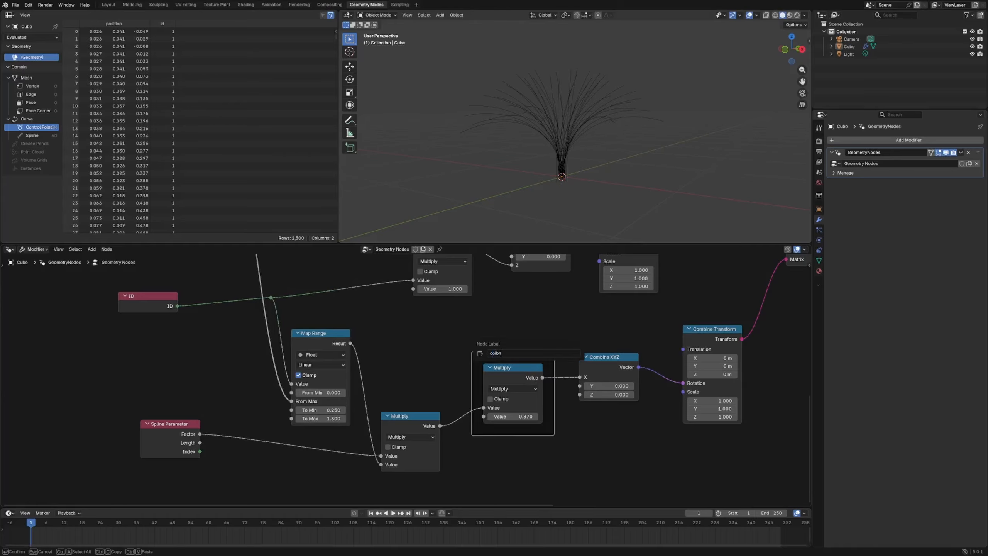
pyautogui.write('oller')
pyautogui.press('Return')
# Put the Map Range node in a frame labelled "spread of bloom"
pyautogui.click(327, 332)
pyautogui.hotkey('ctrl', 'j')
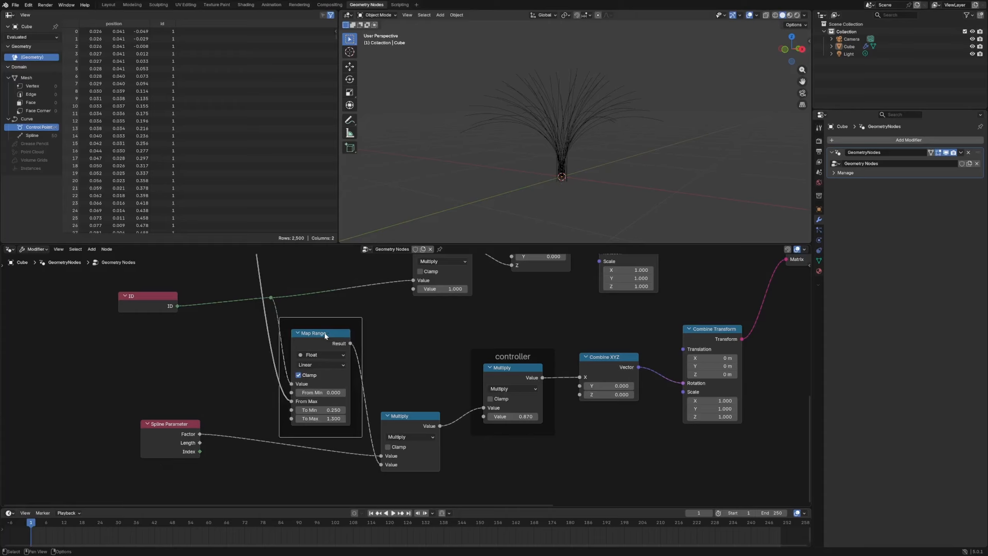
pyautogui.press('F2')
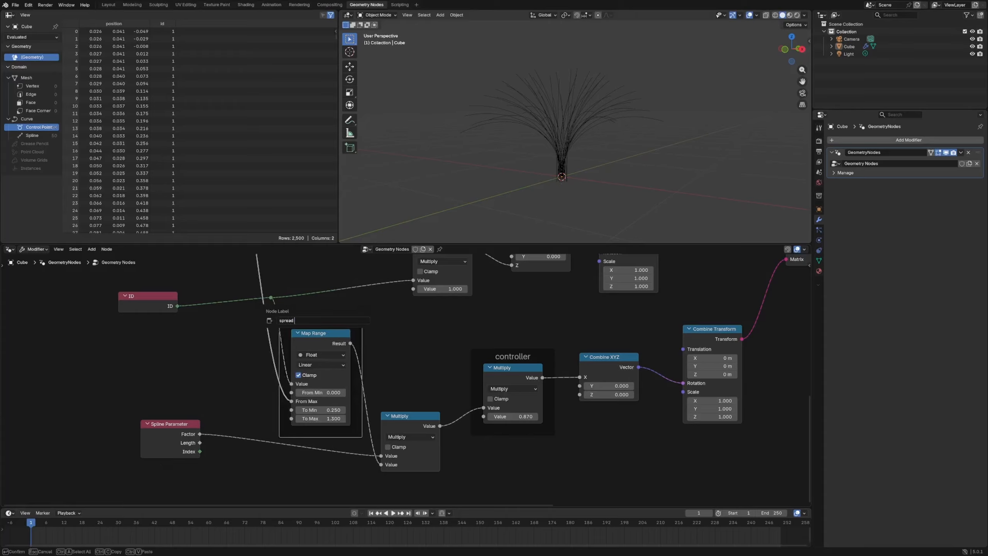
pyautogui.write('spread of bloom')
pyautogui.press('Return')
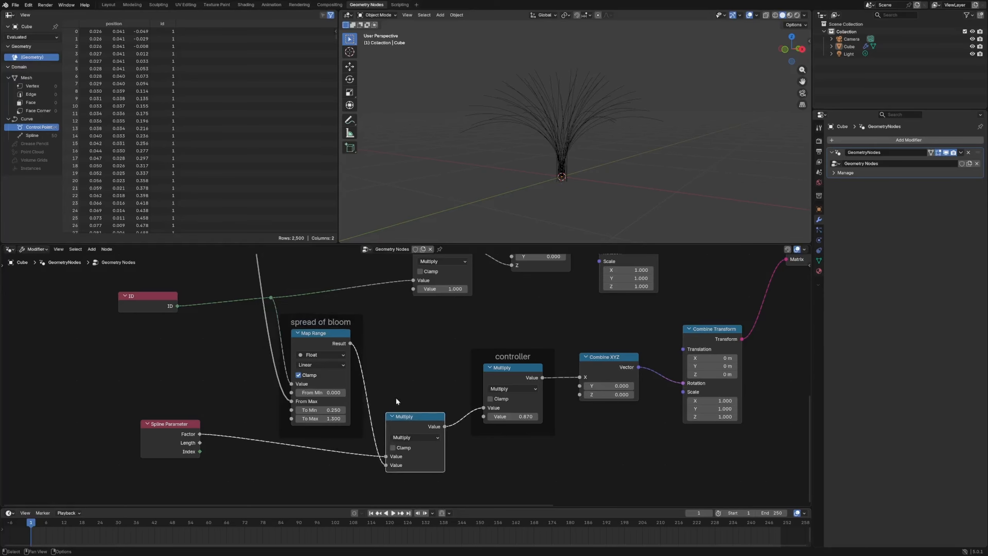
# Try driving the lower Combine XYZ's Y input from the controller Multiply with a higher value, and cut that extra link
pyautogui.scroll(-3, 375, 402)
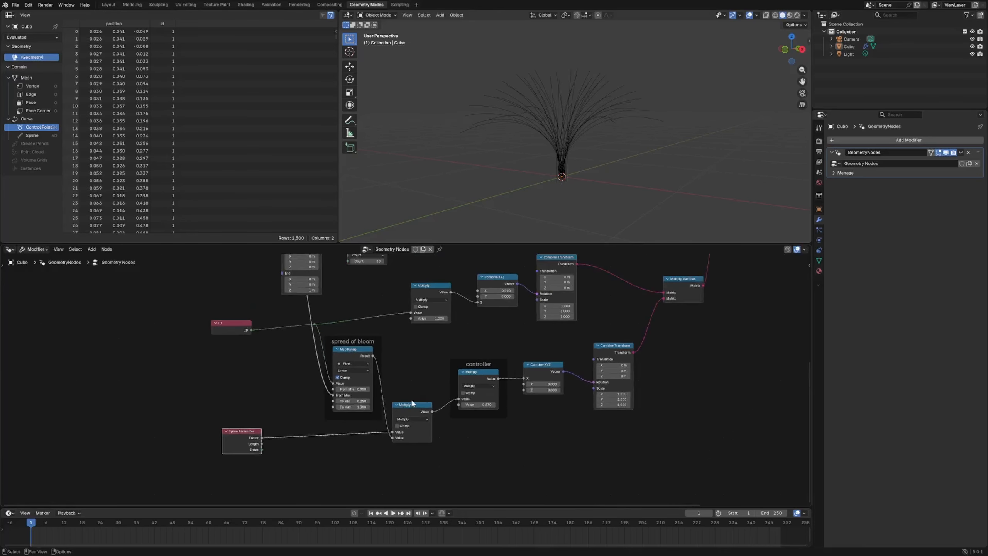
pyautogui.moveTo(290, 435); pyautogui.dragTo(369, 372, button='middle')
pyautogui.moveTo(368, 372); pyautogui.dragTo(411, 384)
pyautogui.moveTo(466, 163); pyautogui.dragTo(517, 157, button='middle')
pyautogui.moveTo(370, 412); pyautogui.dragTo(394, 413)
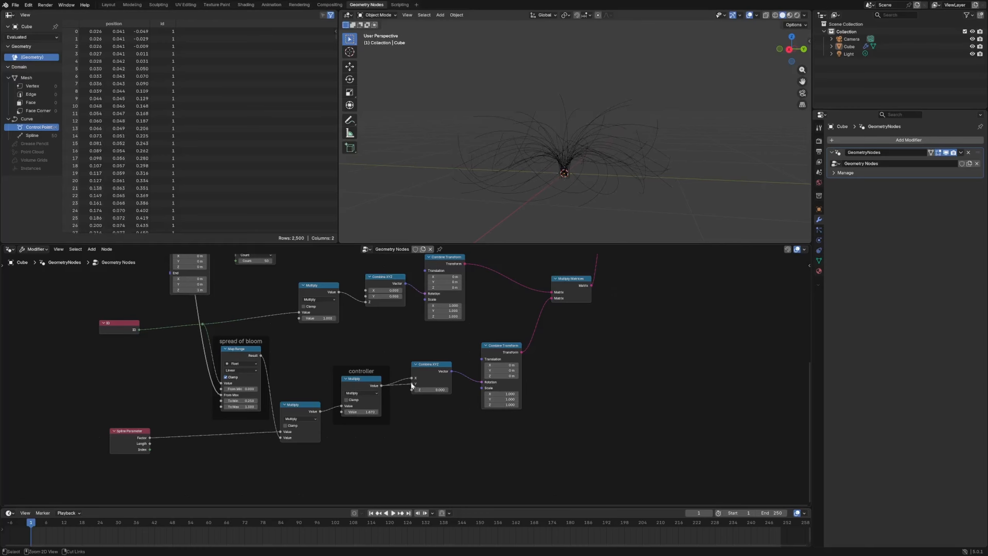
pyautogui.keyDown('ctrl'); pyautogui.moveTo(412, 383); pyautogui.dragTo(392, 420, button='right'); pyautogui.keyUp('ctrl')
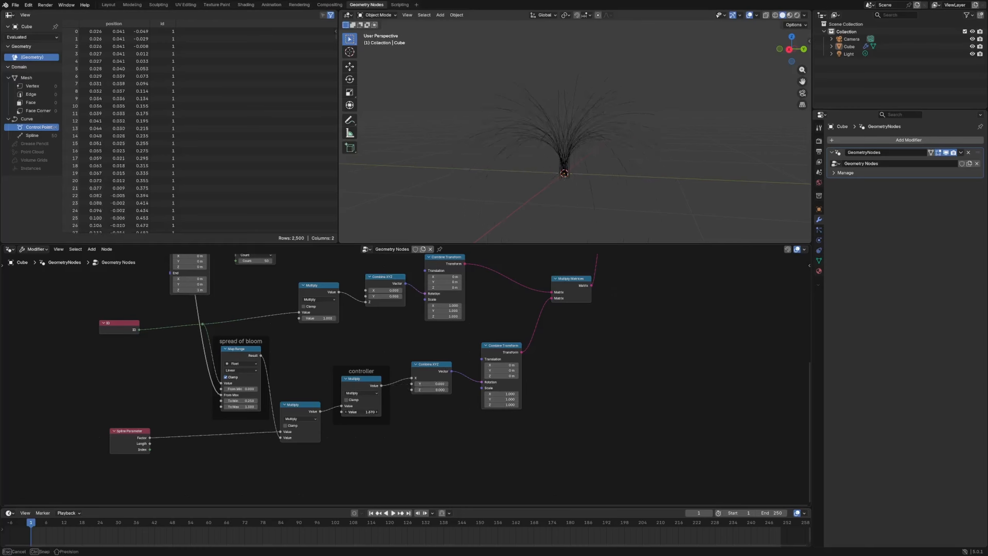
# Fine-tune the controller Multiply's value while inspecting how far the curves bend
pyautogui.moveTo(370, 412)
pyautogui.mouseDown()
pyautogui.moveTo(338, 412)
pyautogui.moveTo(368, 413)
pyautogui.mouseUp()
pyautogui.moveTo(626, 168); pyautogui.dragTo(553, 233, button='middle')
pyautogui.press('Home')
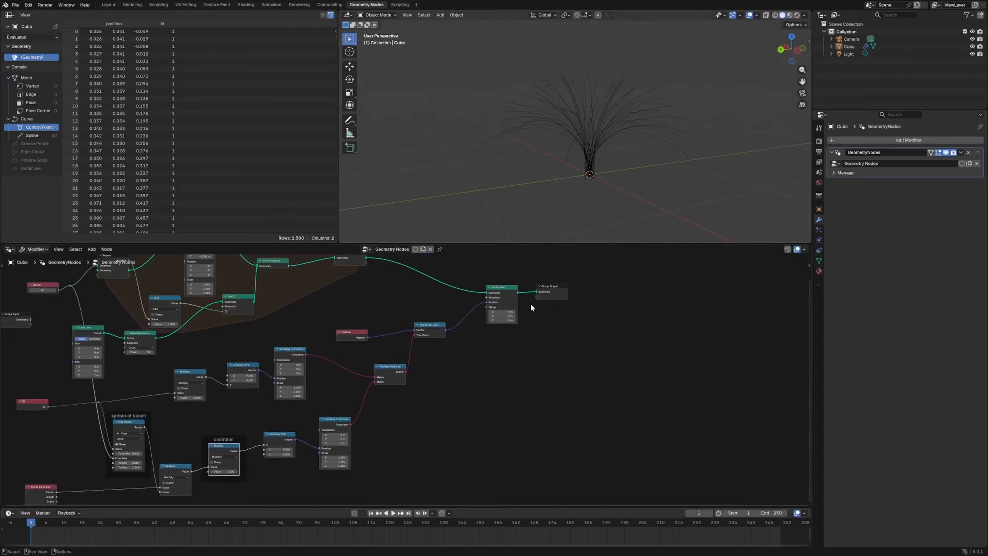
# Move the Group Output node farther away from Set Position to make room for more nodes
pyautogui.moveTo(482, 396); pyautogui.dragTo(533, 383, button='middle')
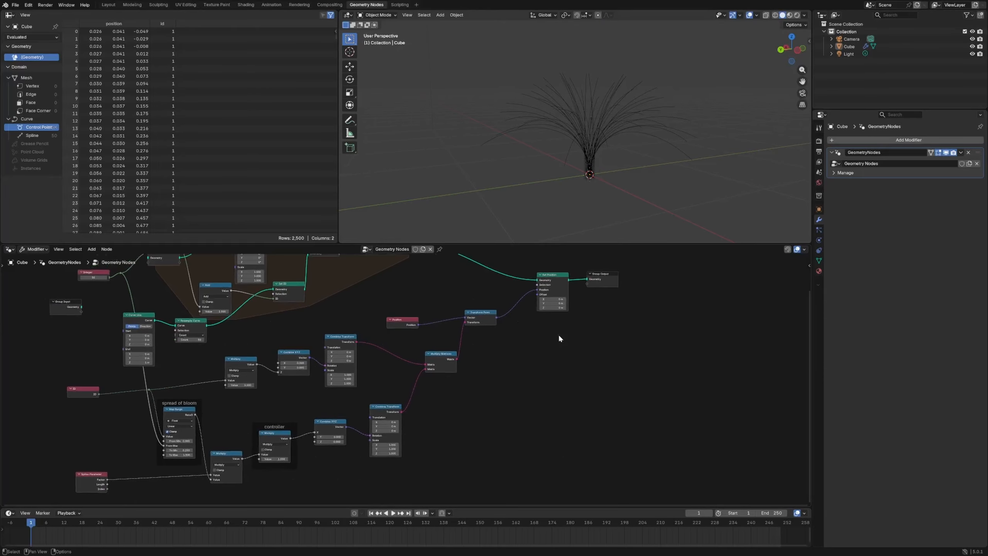
pyautogui.press('Home')
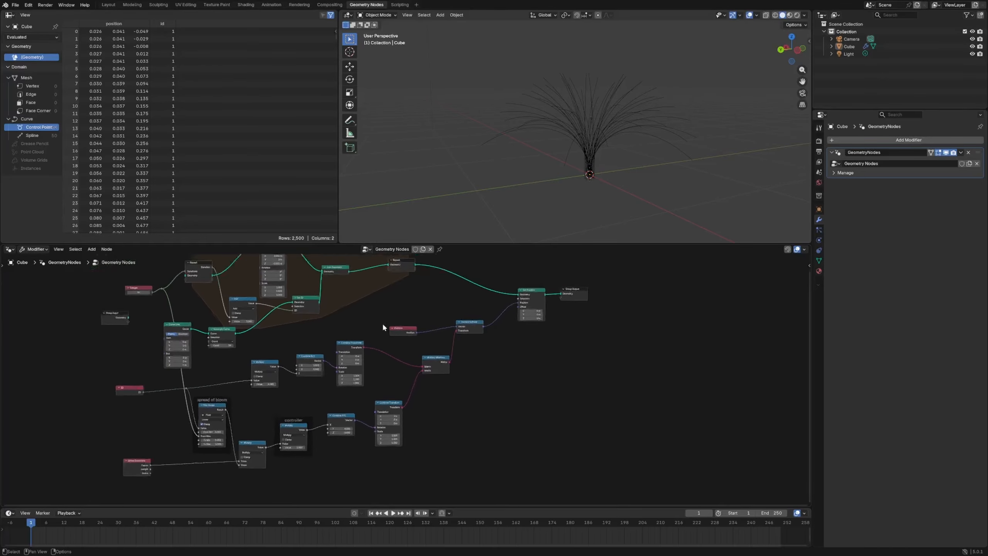
pyautogui.scroll(3, 272, 338)
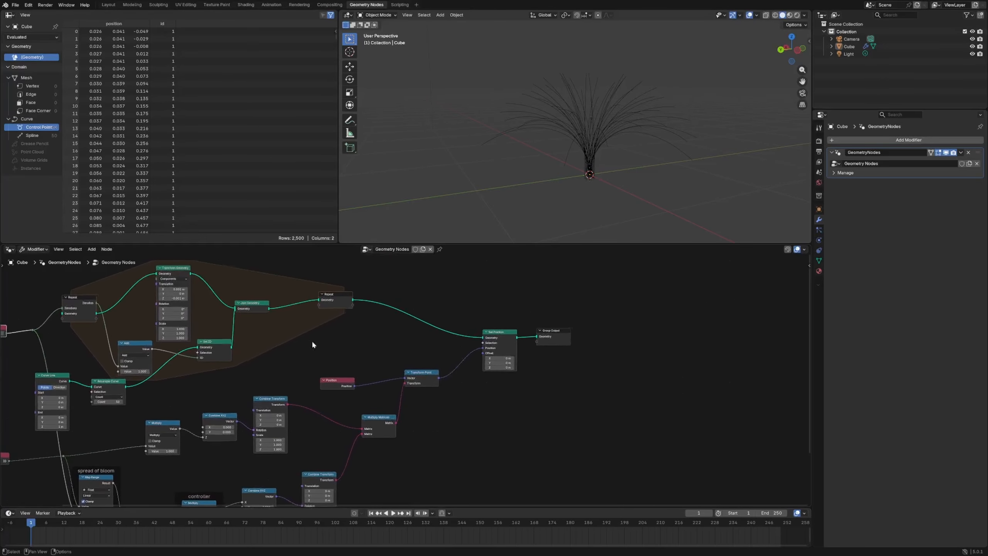
pyautogui.moveTo(557, 343); pyautogui.dragTo(713, 343)
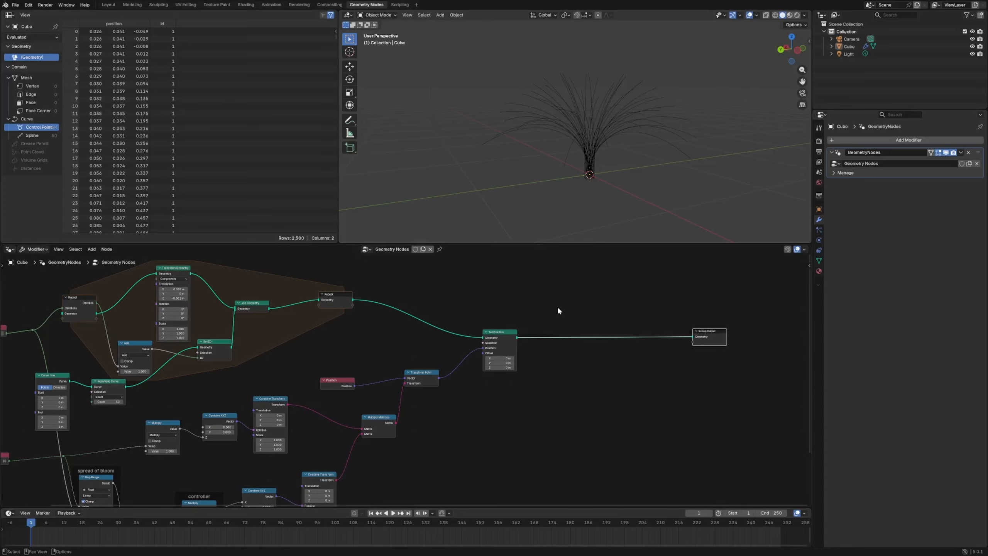
pyautogui.click(570, 378)
# Add a Bezier circle curve object at the base of the plant
pyautogui.moveTo(625, 230); pyautogui.dragTo(588, 193, button='middle')
pyautogui.hotkey('shift', 'a')
pyautogui.moveTo(570, 188)
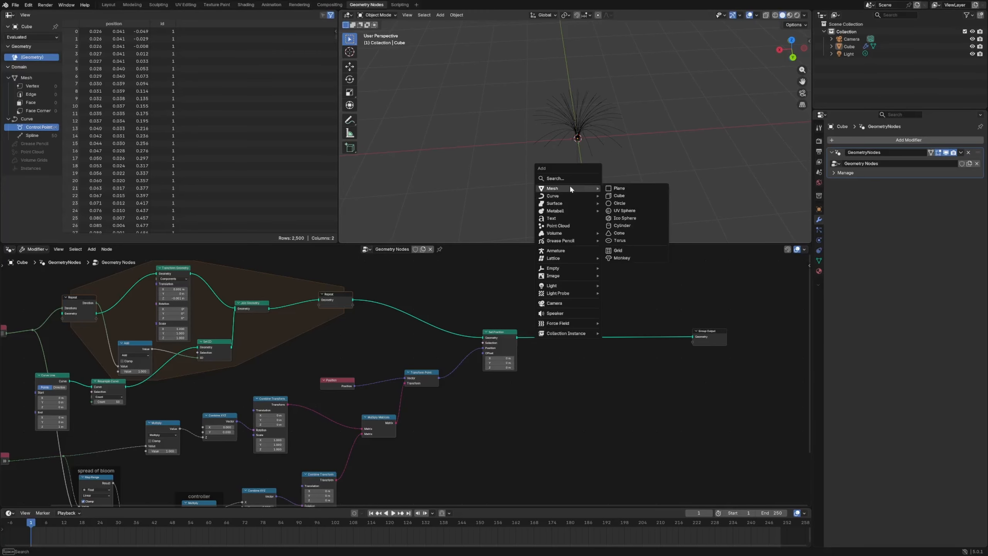
pyautogui.click(618, 203)
pyautogui.moveTo(616, 201); pyautogui.dragTo(641, 181, button='middle')
# Scale the Bezier circle down to a radius of about 0.5 m and apply its scale
pyautogui.press('s')
pyautogui.click(600, 167)
pyautogui.hotkey('ctrl', 'a')
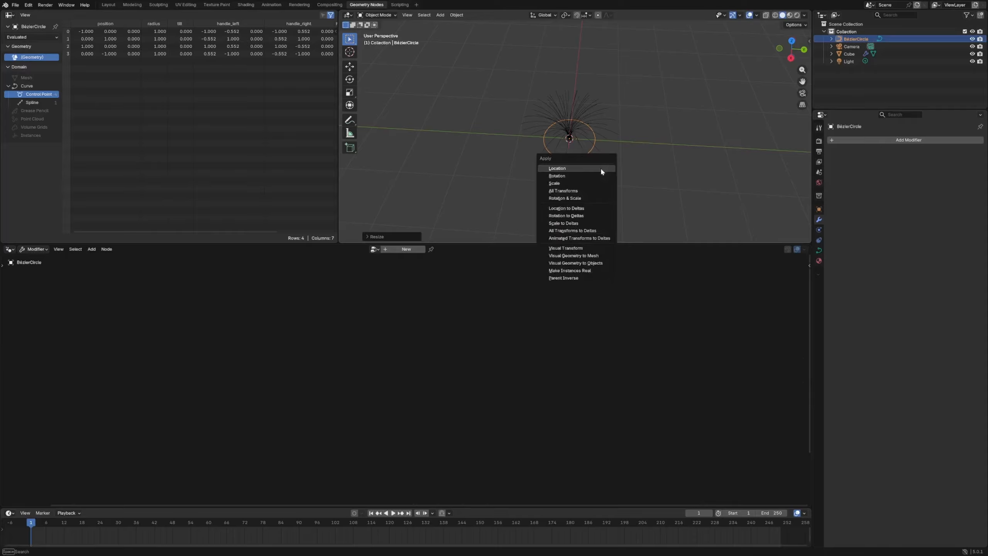
pyautogui.click(554, 183)
# Move the Bezier circle about 1.7 m along the Y axis beside the plant and start editing its control points
pyautogui.press('g')
pyautogui.press('x')
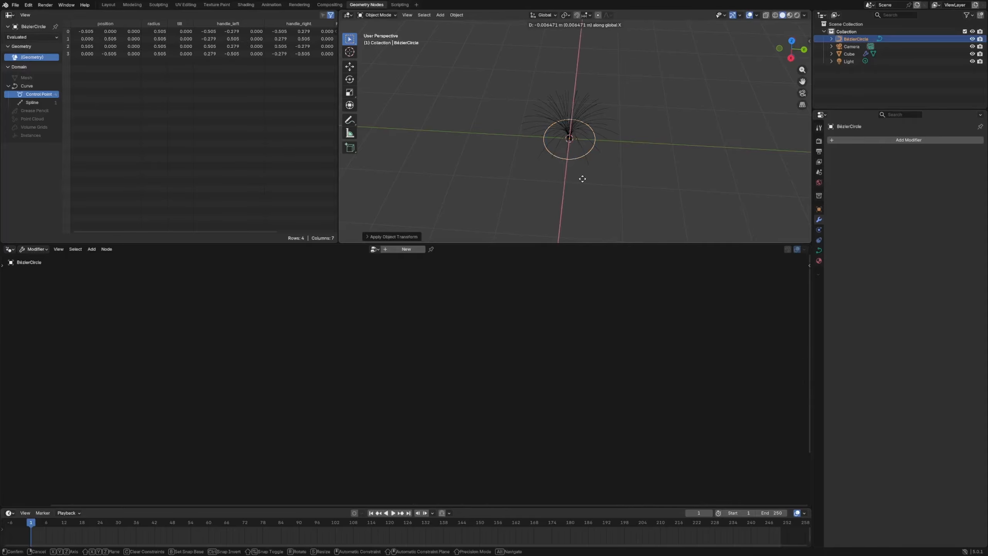
pyautogui.click(696, 177)
pyautogui.press('Tab')
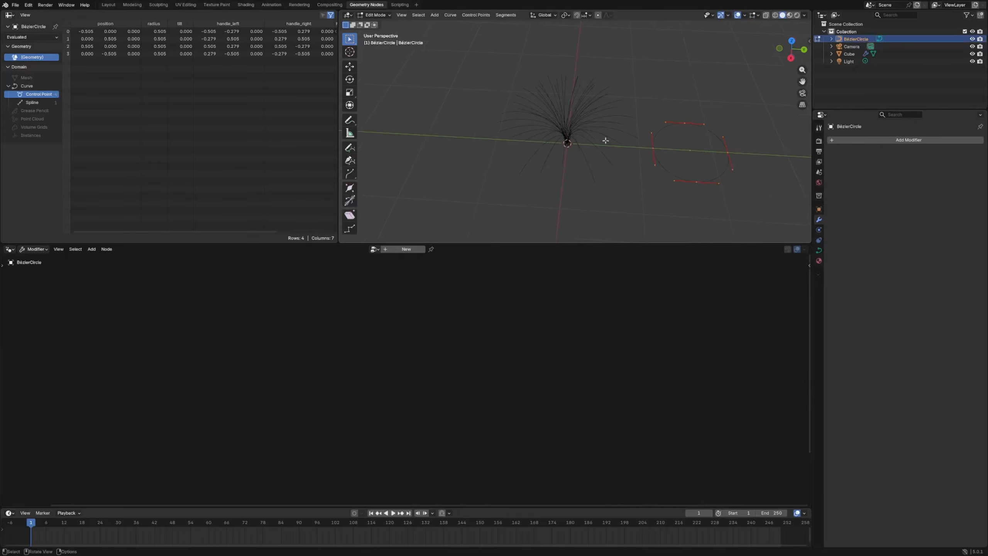
# In the Layout workspace, reshape the Bezier circle into a thin curved petal profile and scale it to about 0.27
pyautogui.click(108, 4)
pyautogui.press('KP_Decimal')
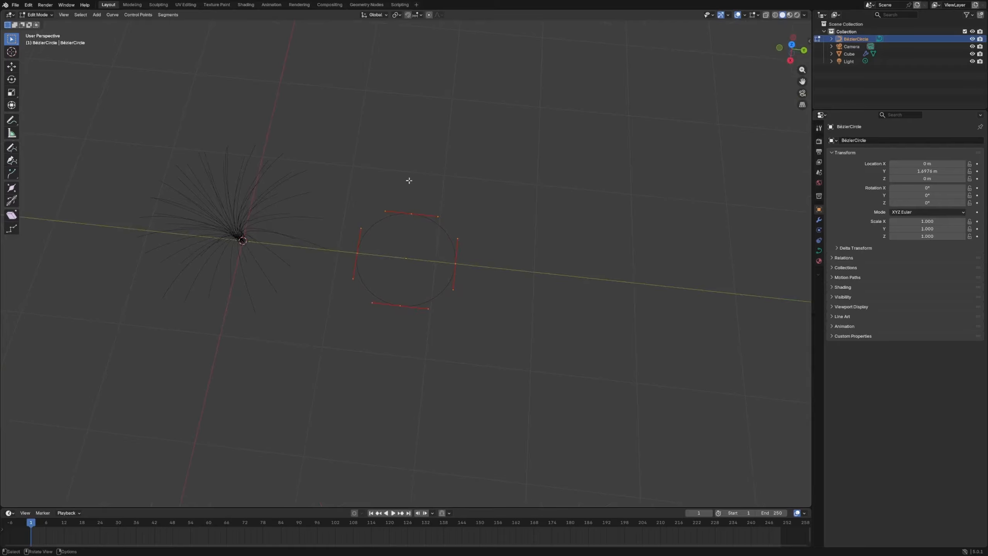
pyautogui.press('Tab')
pyautogui.moveTo(409, 180); pyautogui.dragTo(444, 234, button='middle')
pyautogui.press('s')
pyautogui.click(418, 254)
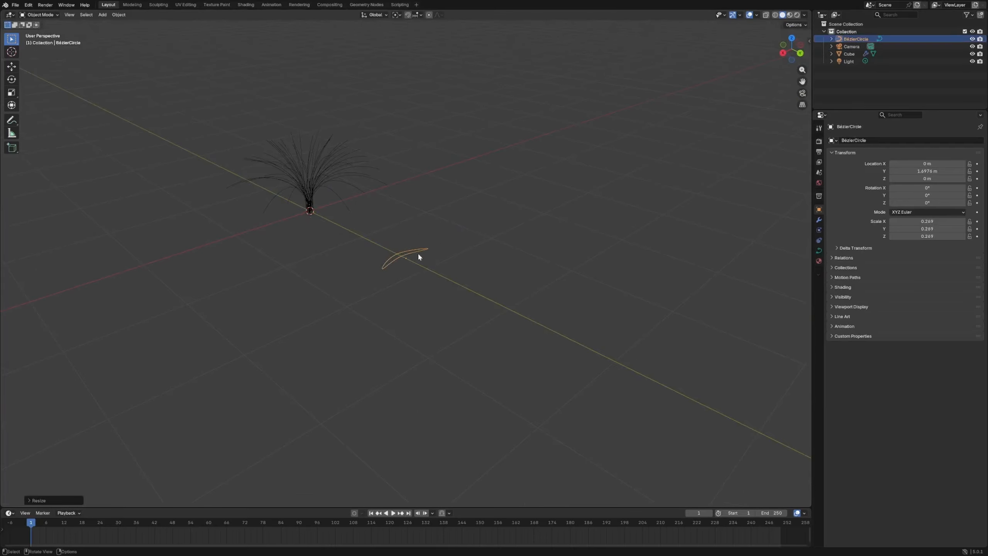
# Select the plant, return to the Geometry Nodes workspace and bring the Bezier circle into its node tree as an Object Info node
pyautogui.click(309, 196)
pyautogui.click(367, 4)
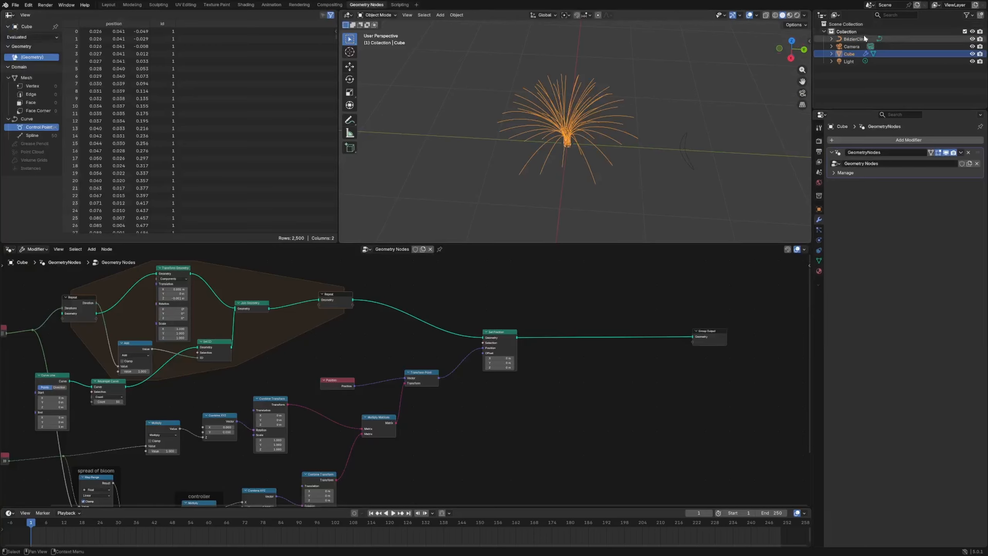
pyautogui.moveTo(855, 39); pyautogui.dragTo(544, 407)
# Insert a Curve to Mesh node between Set Position and Group Output
pyautogui.hotkey('shift', 'a')
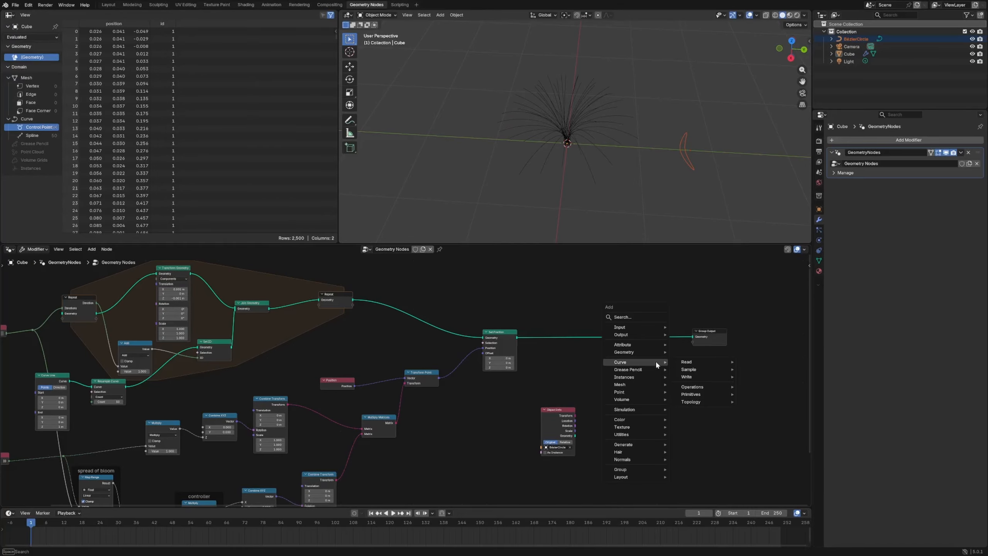
pyautogui.write('curve re')
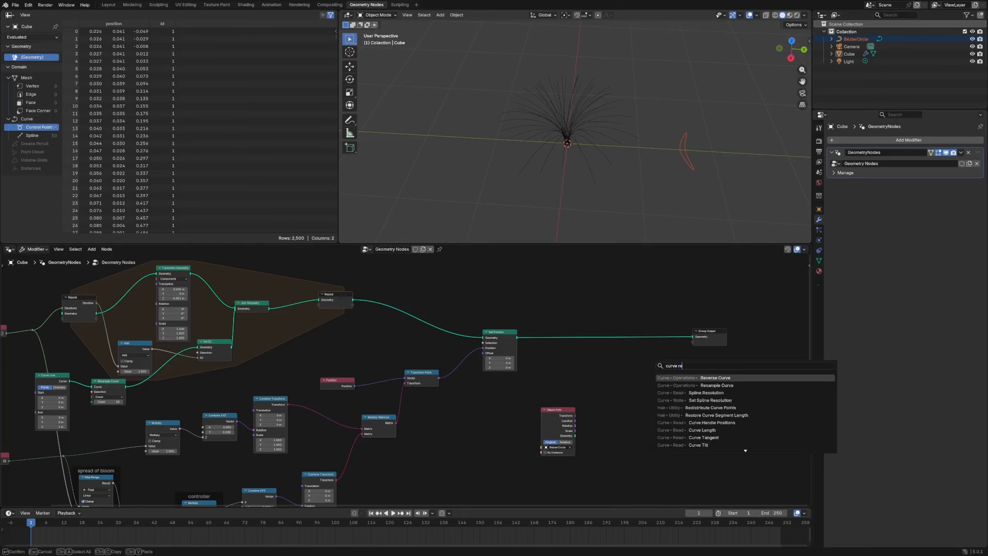
pyautogui.press('BackSpace')
pyautogui.press('BackSpace')
pyautogui.press('BackSpace')
pyautogui.press('BackSpace')
pyautogui.write('spline')
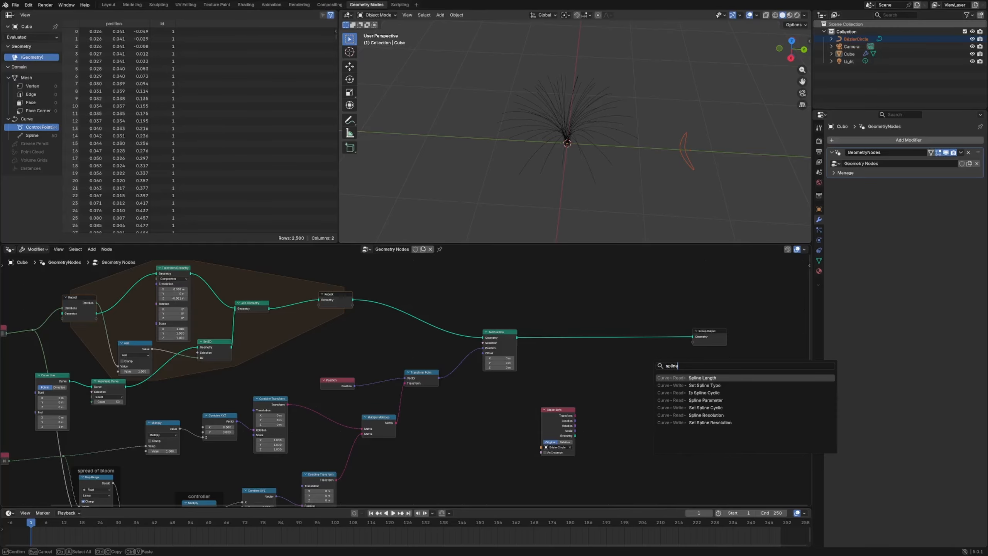
pyautogui.press('BackSpace')
pyautogui.press('BackSpace')
pyautogui.press('BackSpace')
pyautogui.press('BackSpace')
pyautogui.press('BackSpace')
pyautogui.write('curve to')
pyautogui.press('Return')
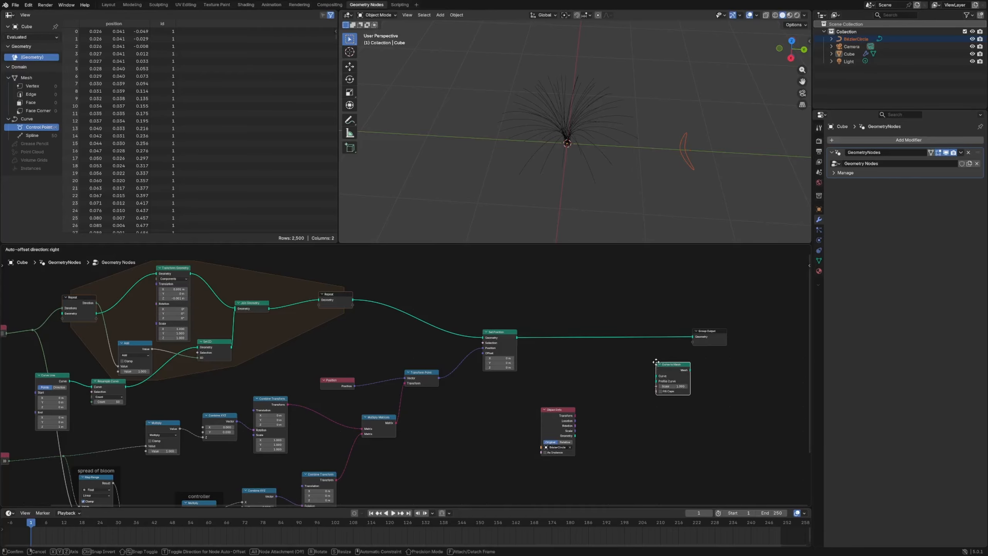
pyautogui.click(620, 317)
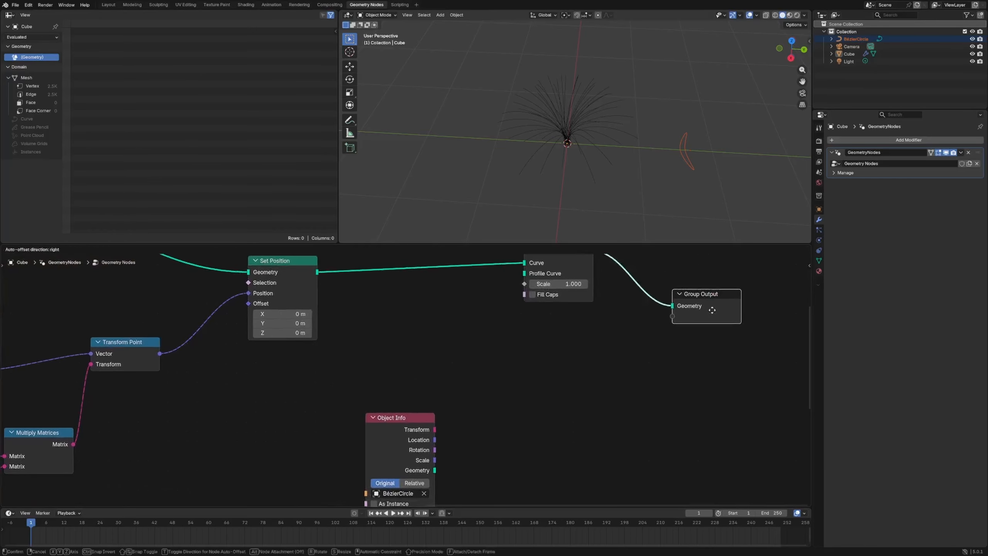
# Connect the Object Info geometry to Curve to Mesh's Profile Curve and space out the nodes around it
pyautogui.click(710, 325)
pyautogui.moveTo(434, 470); pyautogui.dragTo(524, 274)
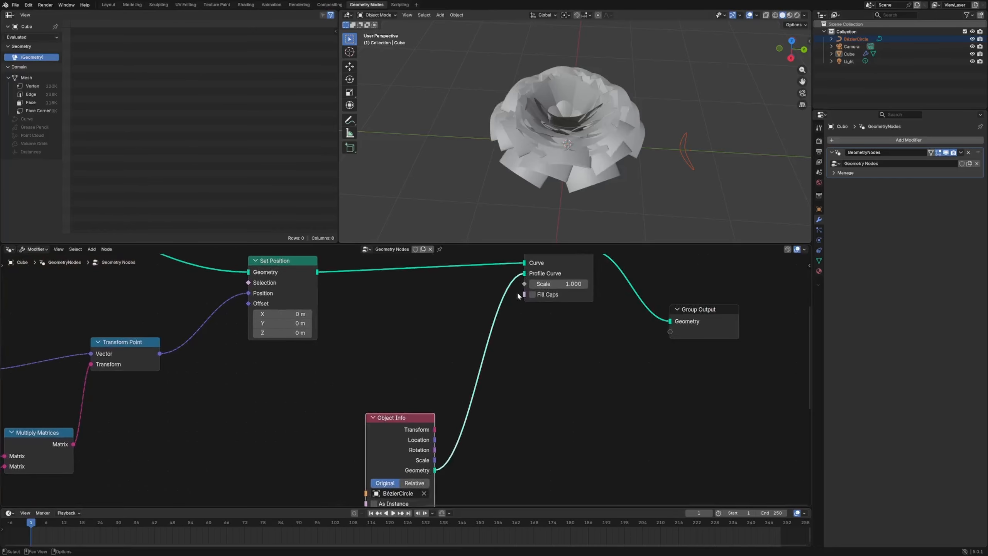
pyautogui.moveTo(583, 124); pyautogui.dragTo(615, 119, button='middle')
pyautogui.moveTo(397, 428); pyautogui.dragTo(374, 367)
pyautogui.scroll(-4, 467, 361)
pyautogui.moveTo(610, 347); pyautogui.dragTo(652, 338)
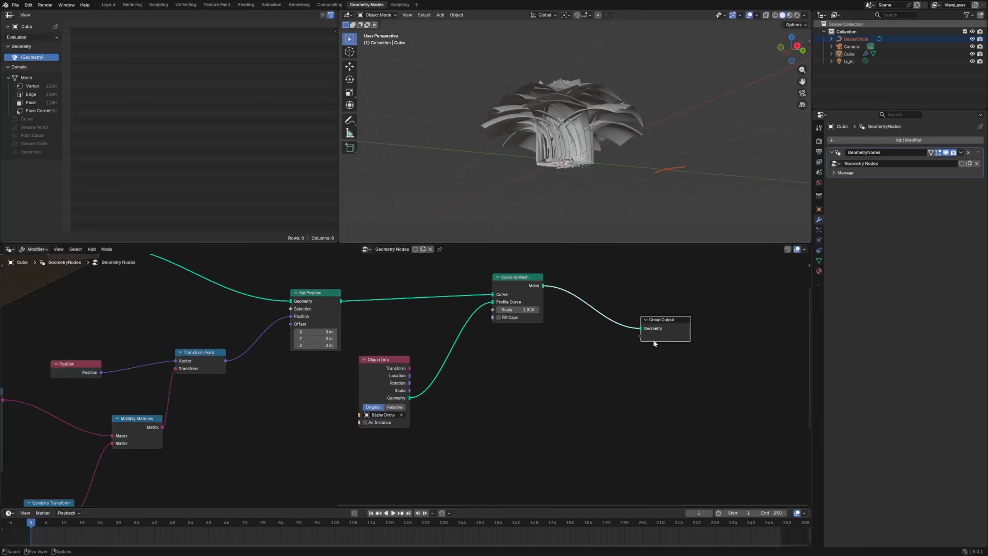
pyautogui.click(583, 366)
pyautogui.moveTo(483, 382); pyautogui.dragTo(515, 370, button='middle')
# Add Math and Spline Parameter nodes, routing the spline Factor through the Math node into Curve to Mesh's Scale
pyautogui.hotkey('shift', 'a')
pyautogui.write('math')
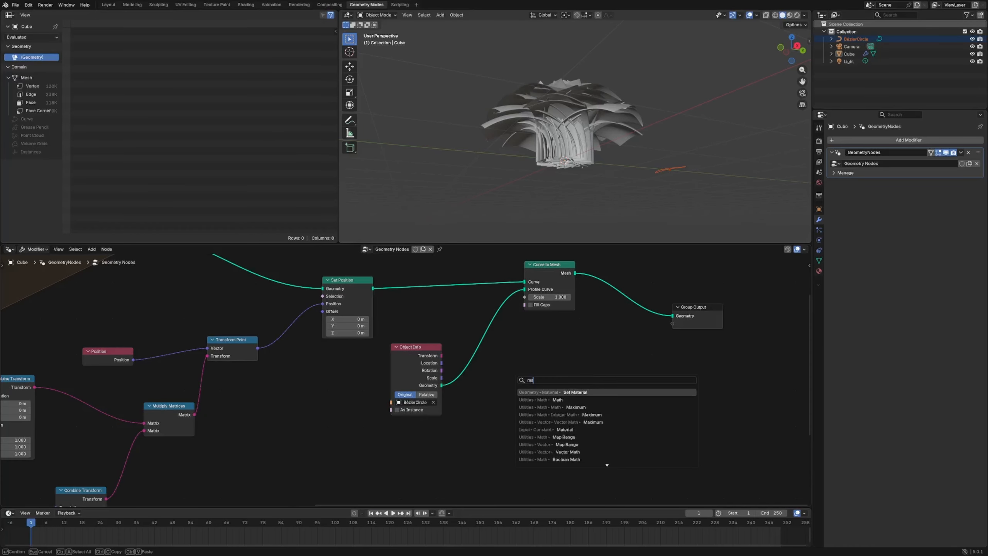
pyautogui.press('Return')
pyautogui.click(494, 367)
pyautogui.hotkey('shift', 'a')
pyautogui.write('spline p')
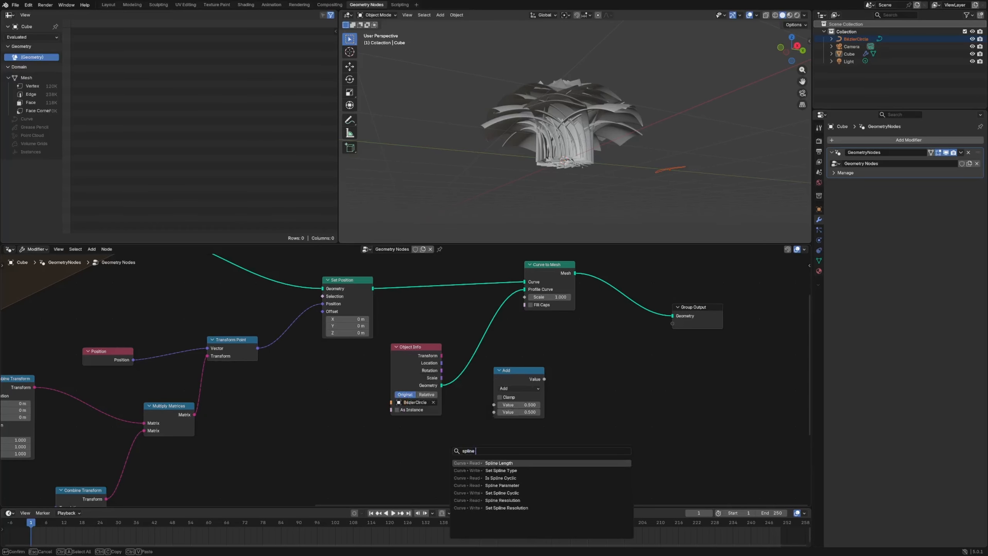
pyautogui.press('Return')
pyautogui.click(432, 442)
pyautogui.moveTo(481, 453); pyautogui.dragTo(494, 405)
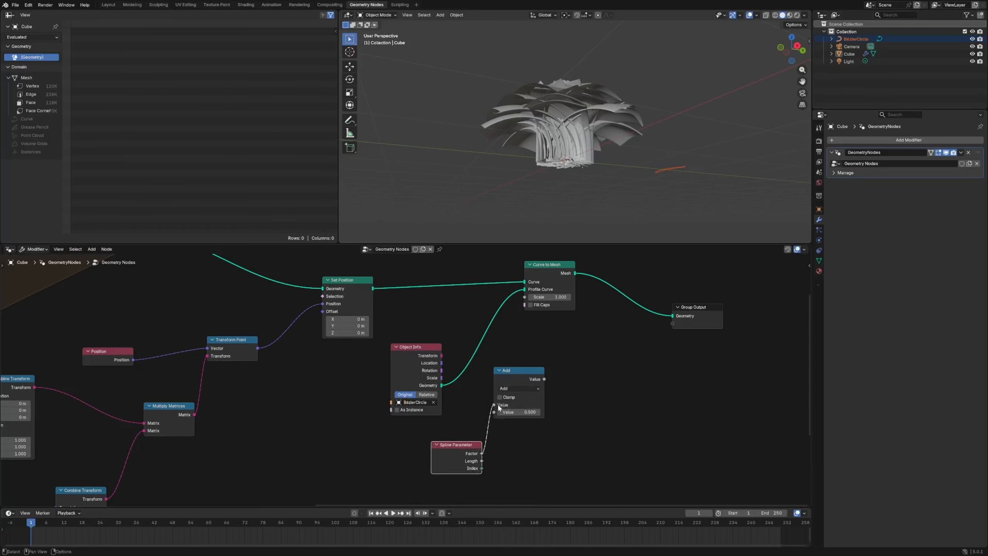
pyautogui.moveTo(544, 379); pyautogui.dragTo(524, 297)
# Spread the Spline Parameter and Math nodes apart and insert a Float Curve between them
pyautogui.moveTo(457, 444); pyautogui.dragTo(372, 460)
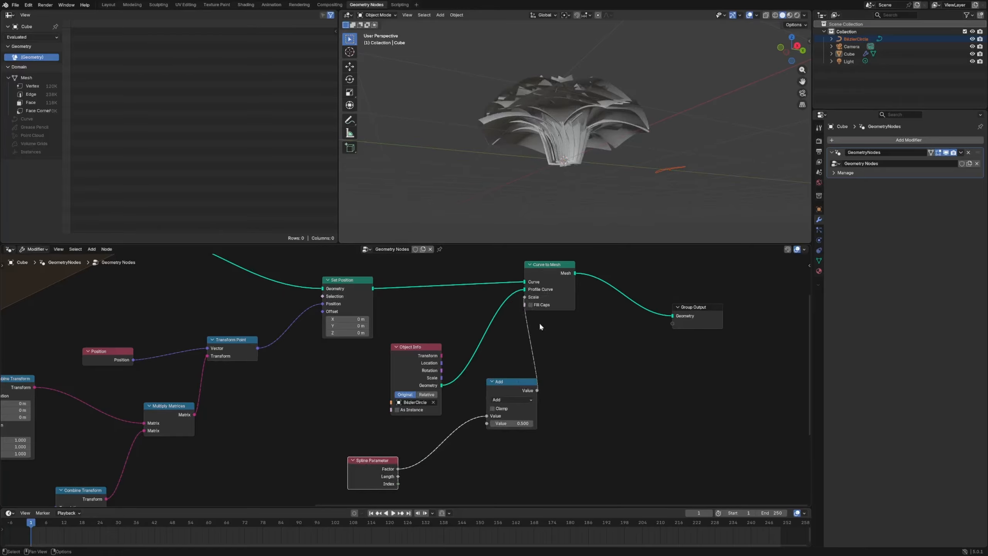
pyautogui.moveTo(517, 371); pyautogui.dragTo(547, 380)
pyautogui.hotkey('shift', 'a')
pyautogui.write('float curve')
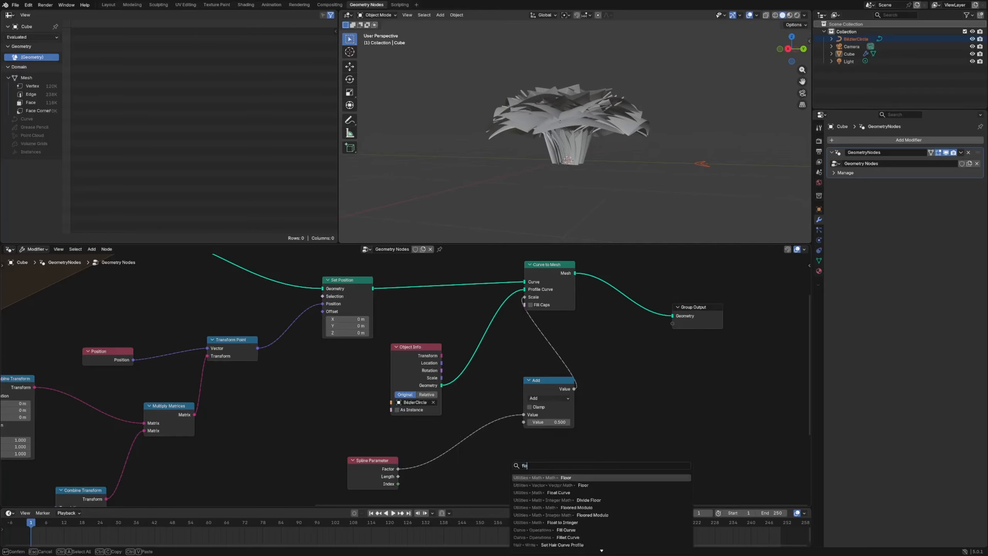
pyautogui.press('Return')
pyautogui.click(417, 418)
pyautogui.keyDown('shift'); pyautogui.scroll(-2, 436, 455); pyautogui.keyUp('shift')
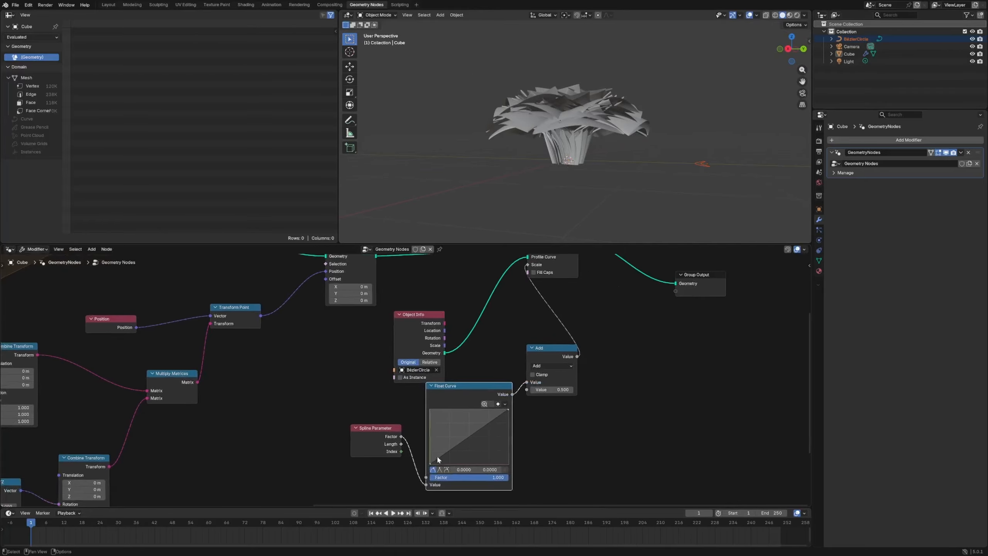
# Shape the Float Curve to fall from 1 to 0, with an added point at about 0.73, 0.53
pyautogui.moveTo(508, 410); pyautogui.dragTo(508, 464)
pyautogui.moveTo(430, 463); pyautogui.dragTo(429, 409)
pyautogui.moveTo(576, 229); pyautogui.dragTo(519, 218, button='middle')
pyautogui.moveTo(475, 441); pyautogui.dragTo(487, 435)
pyautogui.moveTo(554, 150); pyautogui.dragTo(508, 177, button='middle')
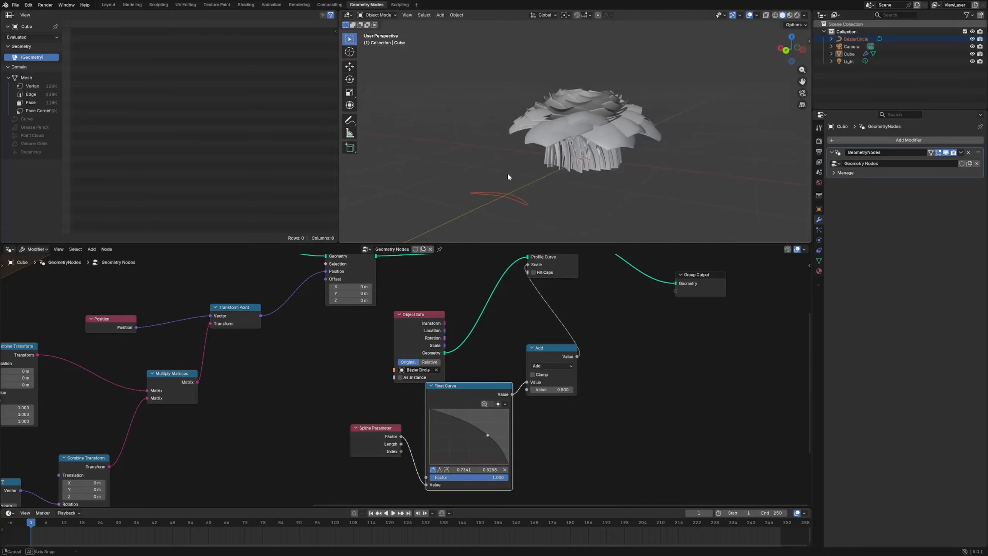
# Switch the Math node to Multiply and reshape the Float Curve to rise from zero to an early peak
pyautogui.click(560, 365)
pyautogui.click(541, 379)
pyautogui.moveTo(599, 171); pyautogui.dragTo(580, 121, button='middle')
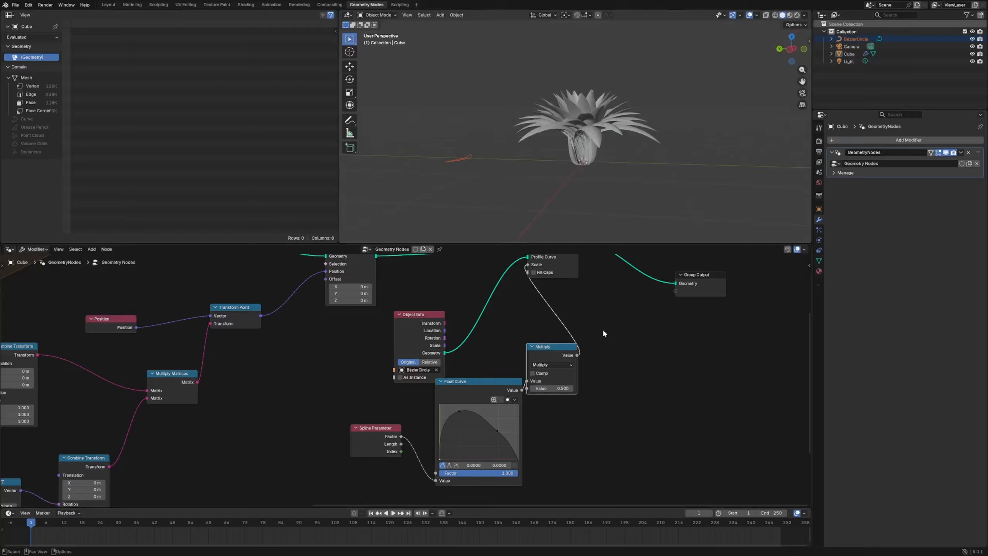
pyautogui.moveTo(602, 328); pyautogui.dragTo(455, 399, button='middle')
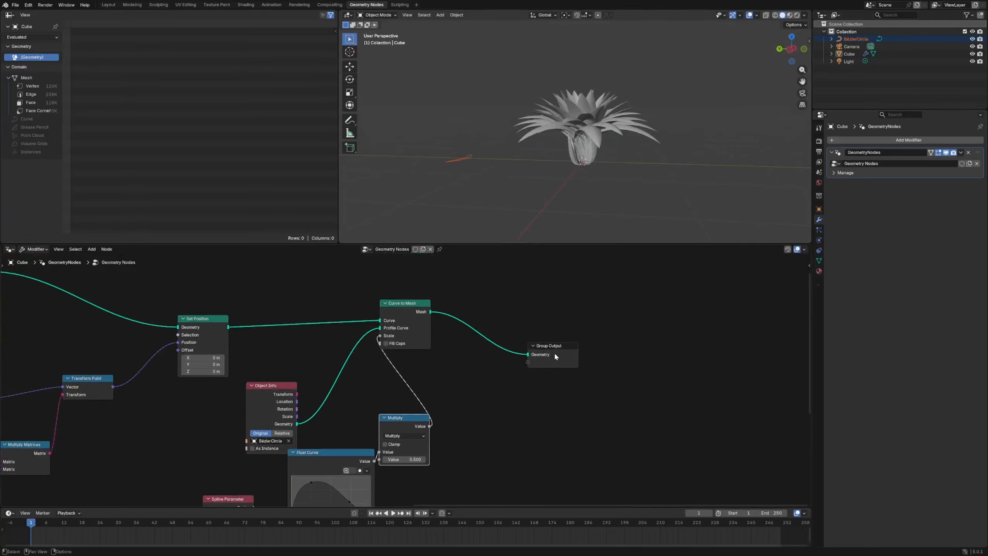
pyautogui.moveTo(554, 353); pyautogui.dragTo(665, 331)
pyautogui.moveTo(426, 321); pyautogui.dragTo(499, 311)
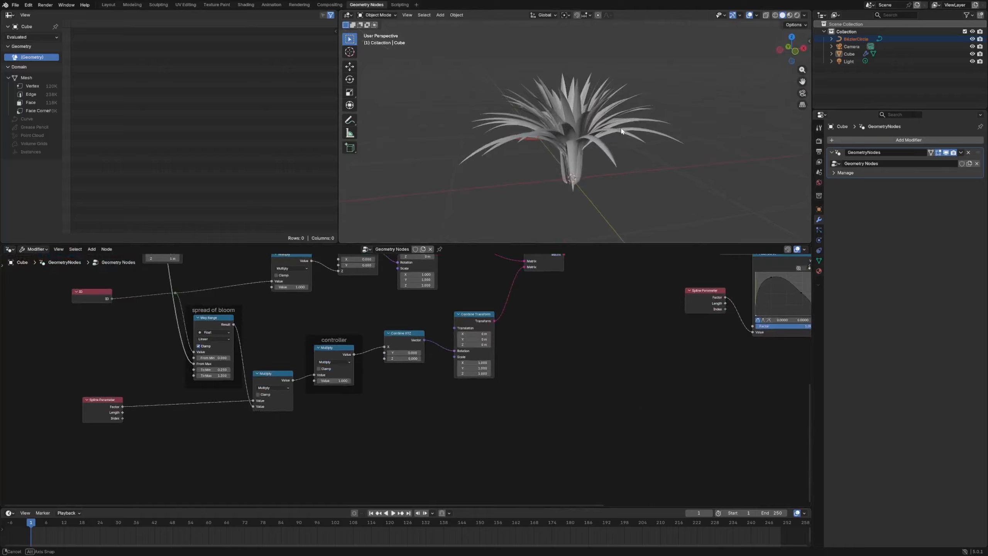
# Inspect the petals up close and slightly lower the controller Multiply's value
pyautogui.scroll(10, 562, 148)
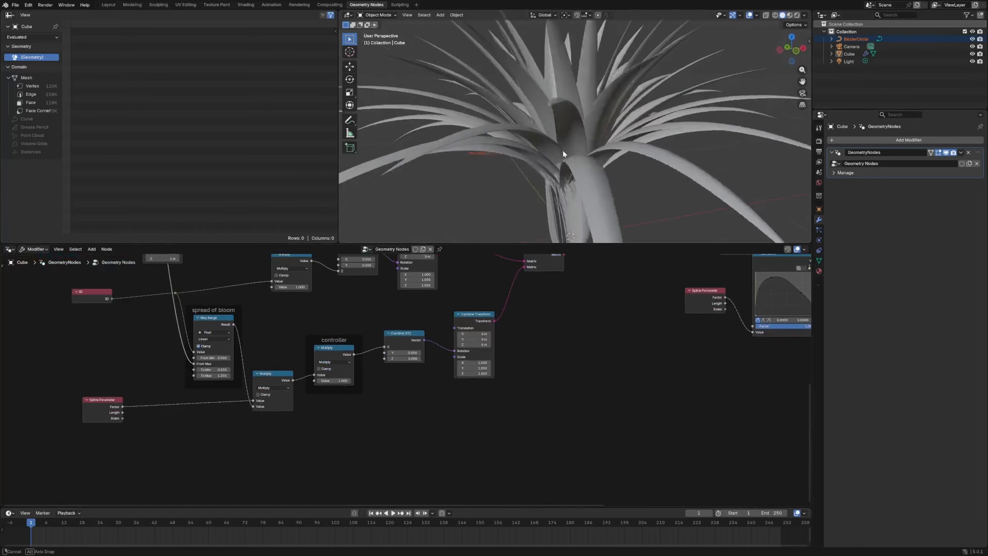
pyautogui.moveTo(300, 370); pyautogui.dragTo(402, 396, button='middle')
pyautogui.scroll(5, 390, 393)
pyautogui.moveTo(390, 393); pyautogui.dragTo(384, 394, button='middle')
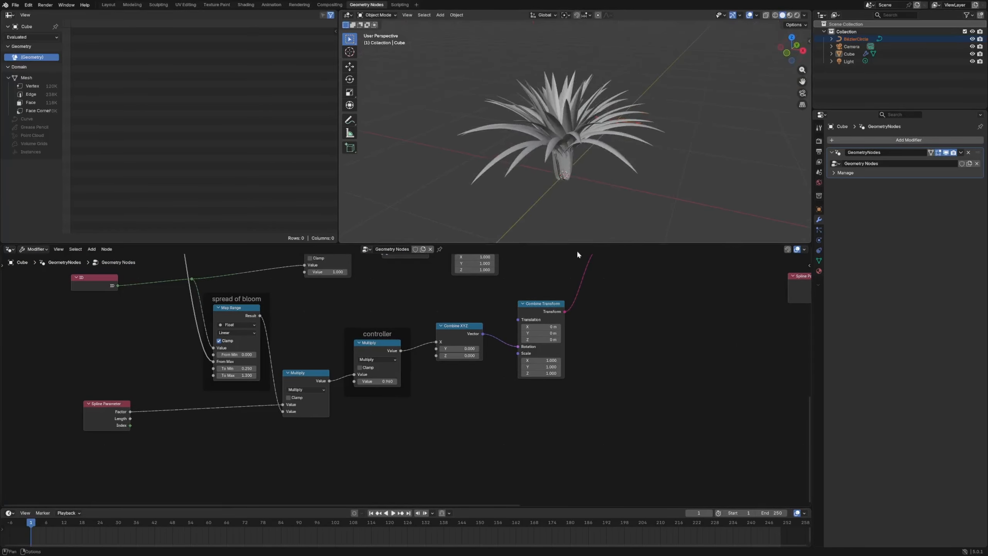
pyautogui.keyDown('ctrl'); pyautogui.hscroll(10, 441, 362); pyautogui.keyUp('ctrl')
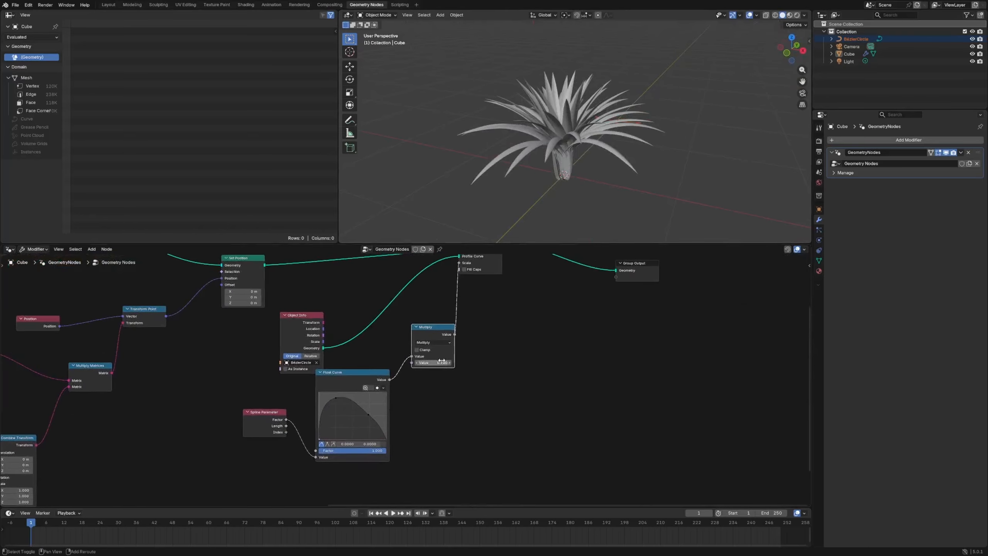
# Duplicate the scale Multiply node, insert the copy before Curve to Mesh's Scale and set the first Multiply's value to 0.5
pyautogui.moveTo(438, 330); pyautogui.dragTo(431, 336)
pyautogui.hotkey('shift', 'd')
pyautogui.click(463, 296)
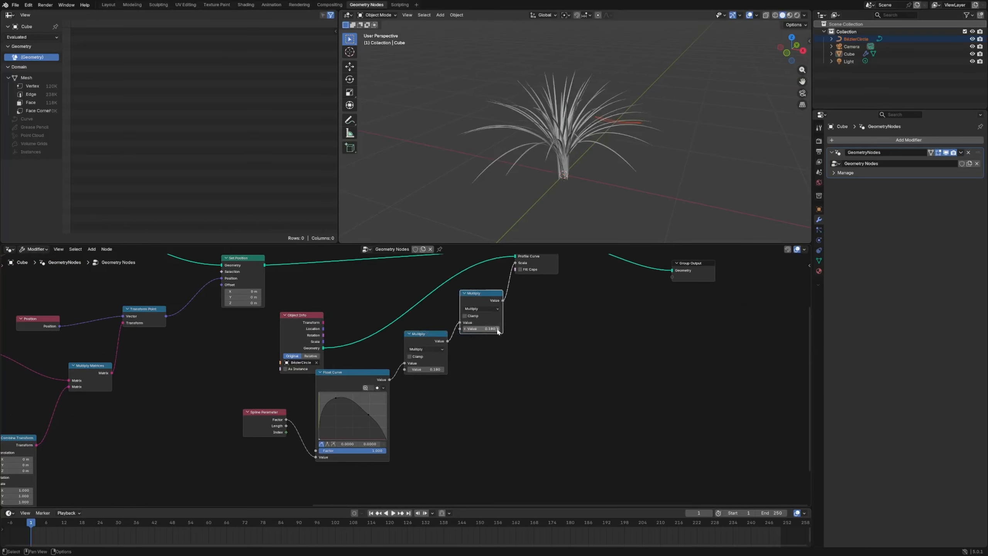
pyautogui.click(429, 369)
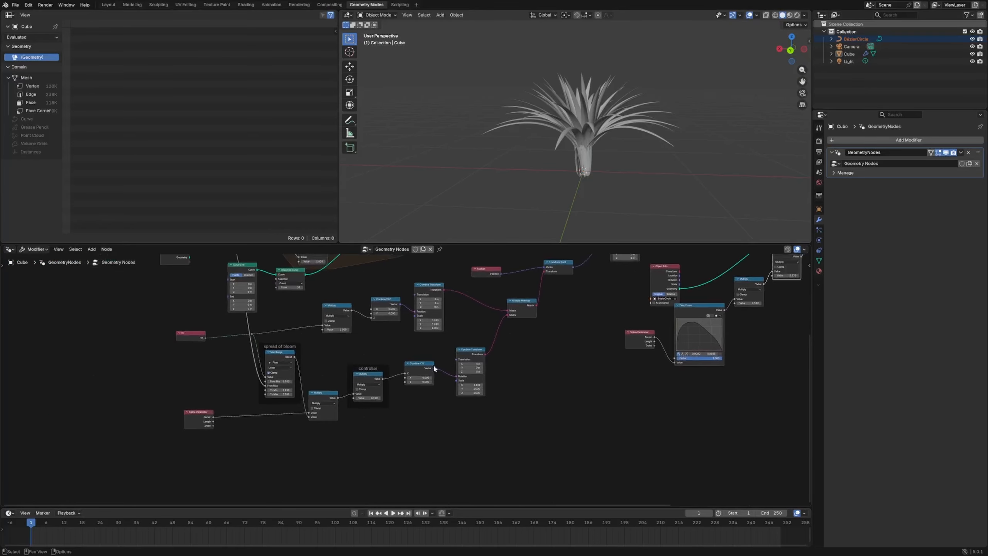
# Reshape the Float Curve so the petals stay narrow at the base and widen farther along their length
pyautogui.scroll(5, 383, 414)
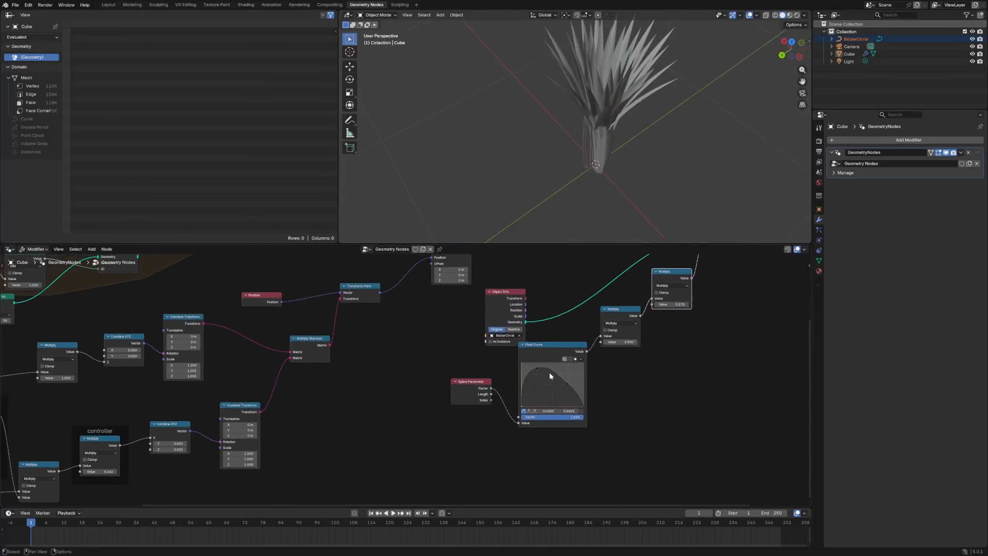
pyautogui.scroll(6, 522, 376)
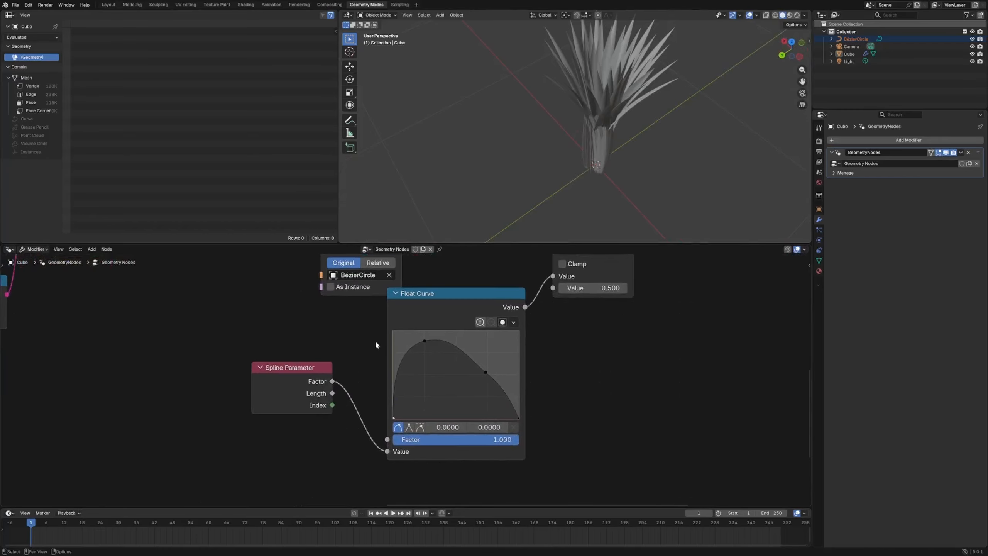
pyautogui.moveTo(408, 352); pyautogui.dragTo(435, 374)
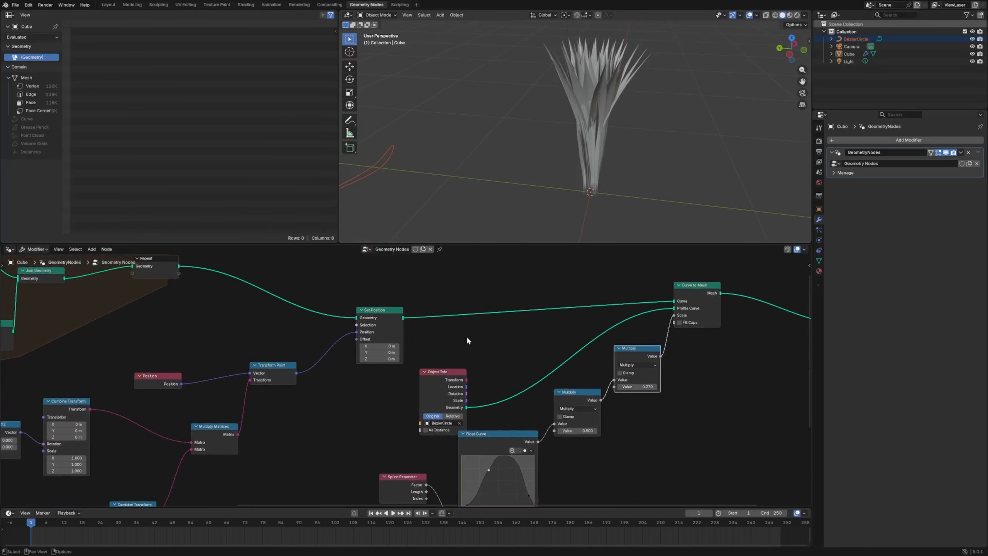
# Insert a Resample Curve node after Set Position, using Length mode with a length of 0.01 m
pyautogui.hotkey('shift', 'a')
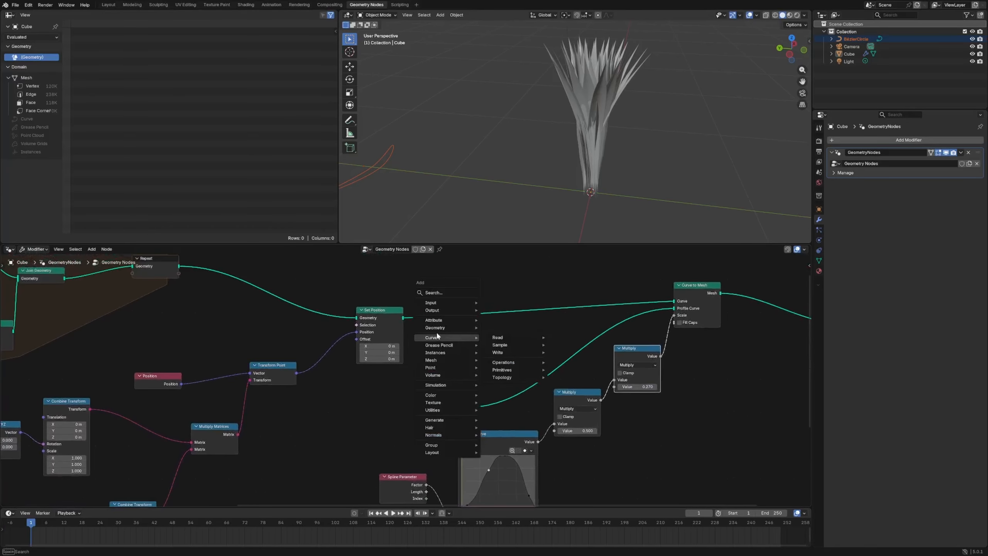
pyautogui.write('resam')
pyautogui.press('Return')
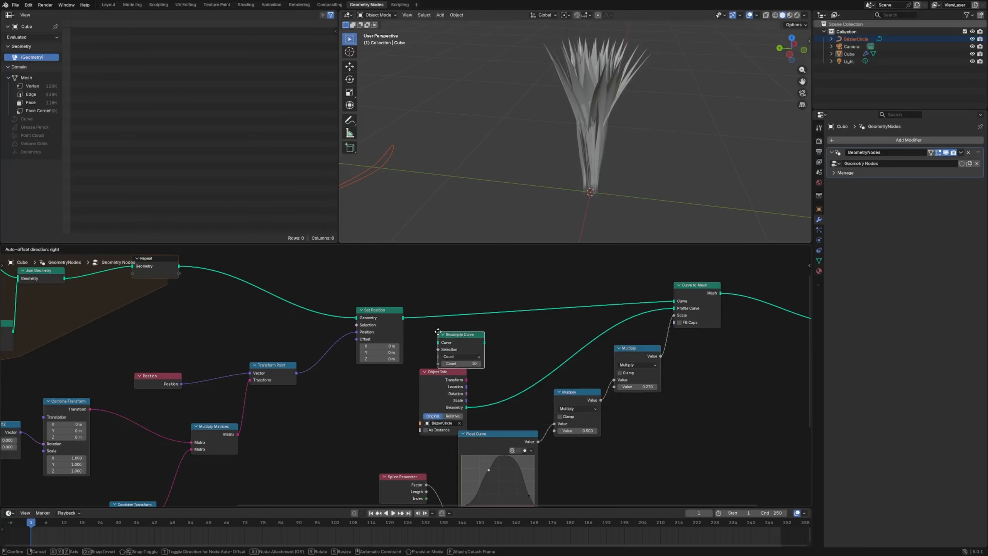
pyautogui.click(431, 306)
pyautogui.click(453, 331)
pyautogui.click(451, 358)
pyautogui.moveTo(455, 338); pyautogui.dragTo(440, 337)
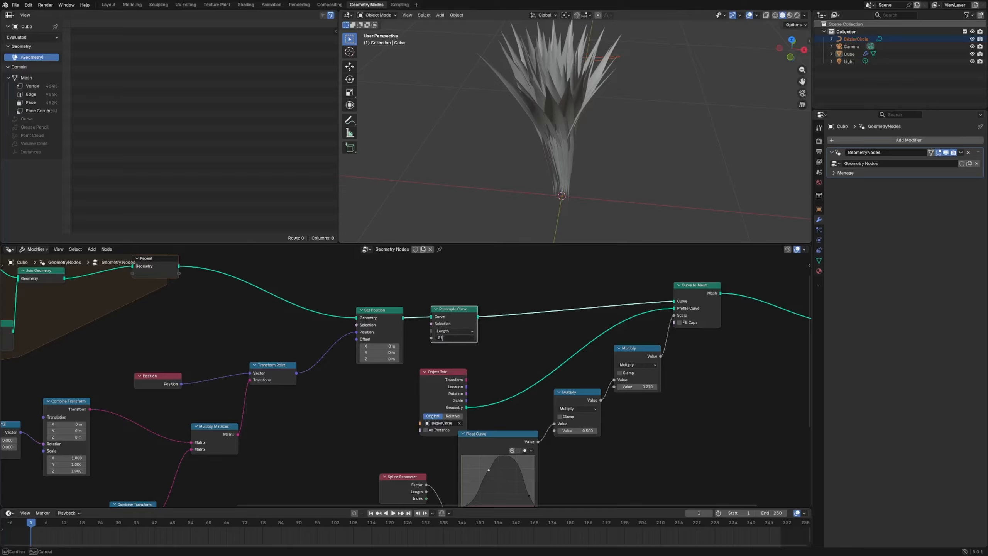
pyautogui.write('.01')
pyautogui.press('Return')
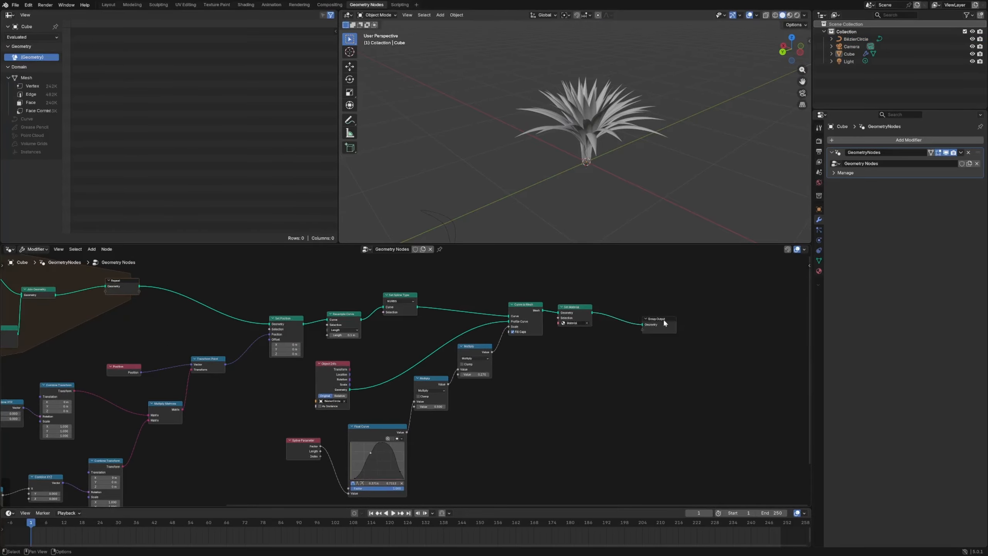
# Move the Group Output node slightly farther from the Set Material node
pyautogui.moveTo(663, 322); pyautogui.dragTo(679, 321)
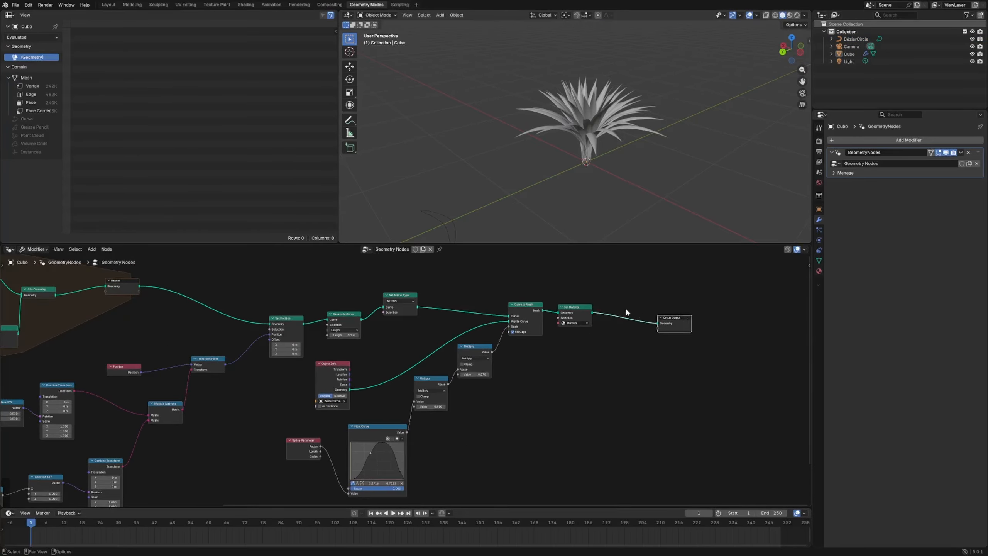
pyautogui.scroll(-3, 619, 171)
pyautogui.moveTo(618, 171); pyautogui.dragTo(627, 133, button='middle')
pyautogui.scroll(6, 582, 188)
pyautogui.click(596, 306)
pyautogui.scroll(6, 597, 307)
pyautogui.moveTo(597, 308); pyautogui.dragTo(494, 306, button='middle')
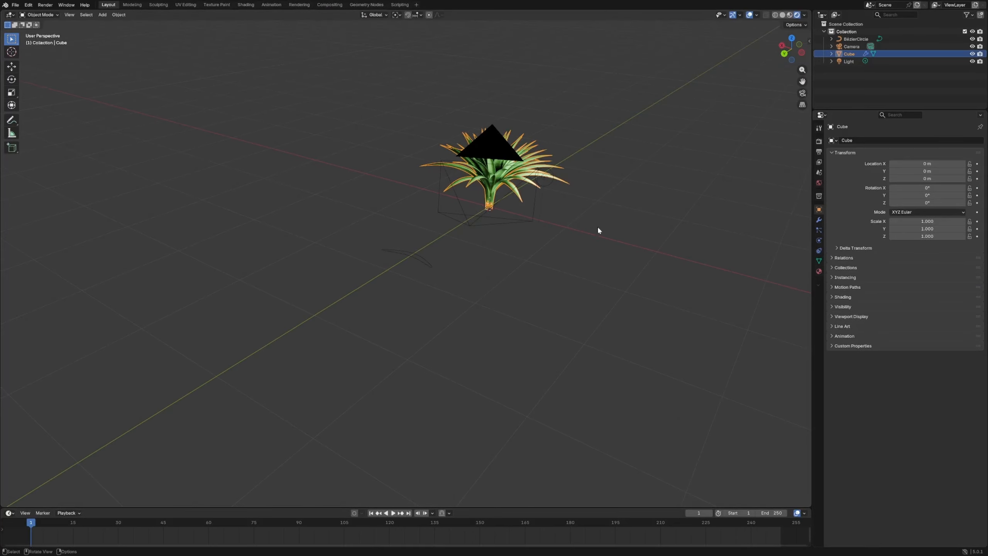
# Add a cube mesh at the plant's base and scale it to about 0.242 on all axes
pyautogui.hotkey('shift', 'a')
pyautogui.moveTo(506, 229)
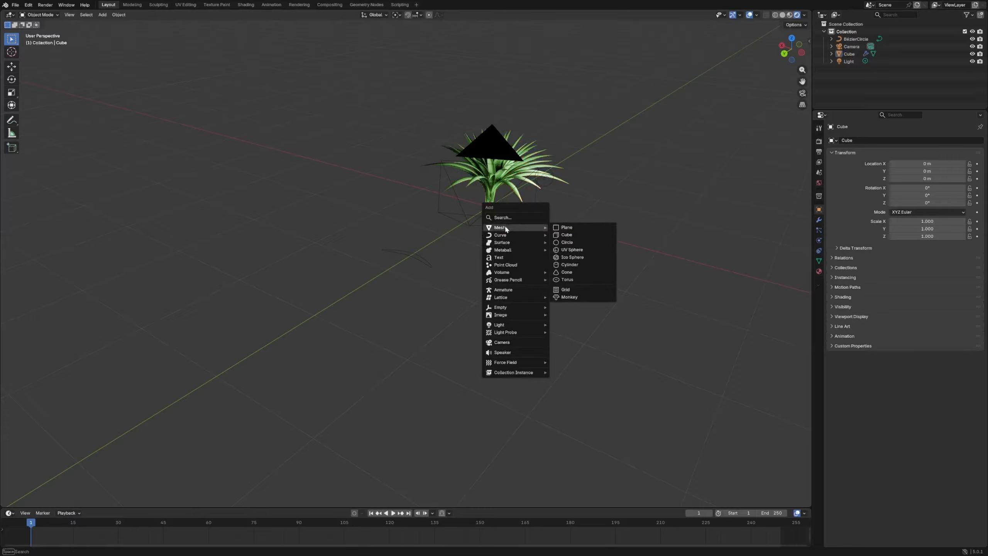
pyautogui.click(569, 235)
pyautogui.press('s')
pyautogui.click(520, 215)
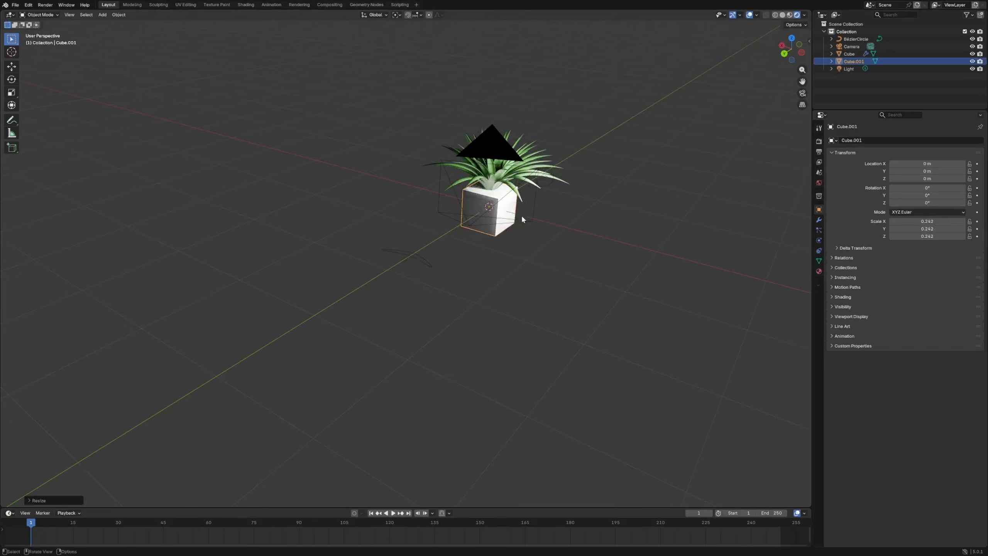
pyautogui.scroll(4, 505, 218)
pyautogui.keyDown('shift'); pyautogui.moveTo(494, 221); pyautogui.dragTo(457, 268, button='middle'); pyautogui.keyUp('shift')
pyautogui.scroll(2, 458, 267)
pyautogui.scroll(-2, 584, 183)
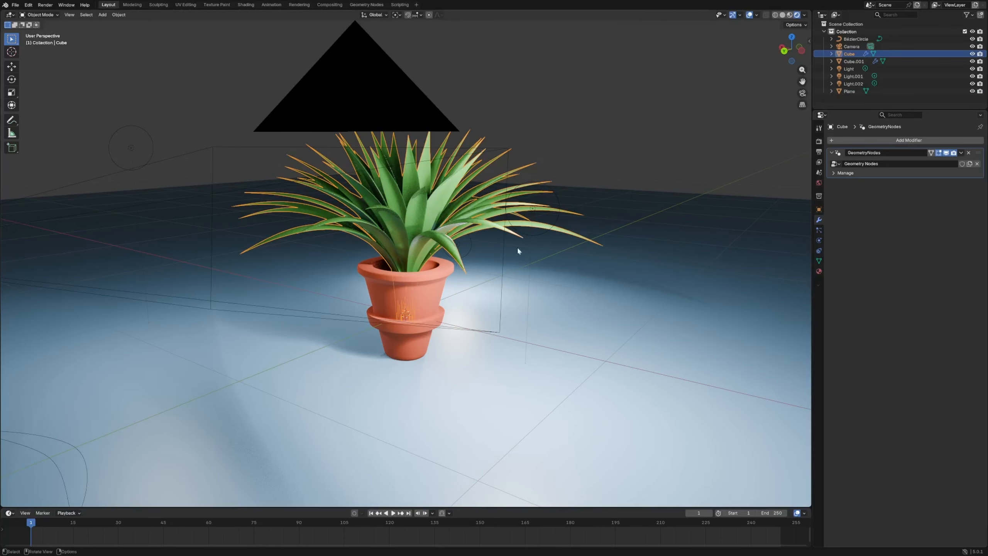
# Open the Geometry Nodes workspace and shift the controller and Combine XYZ nodes away from the preceding Multiply node
pyautogui.moveTo(517, 251); pyautogui.dragTo(506, 246, button='middle')
pyautogui.scroll(-3, 401, 222)
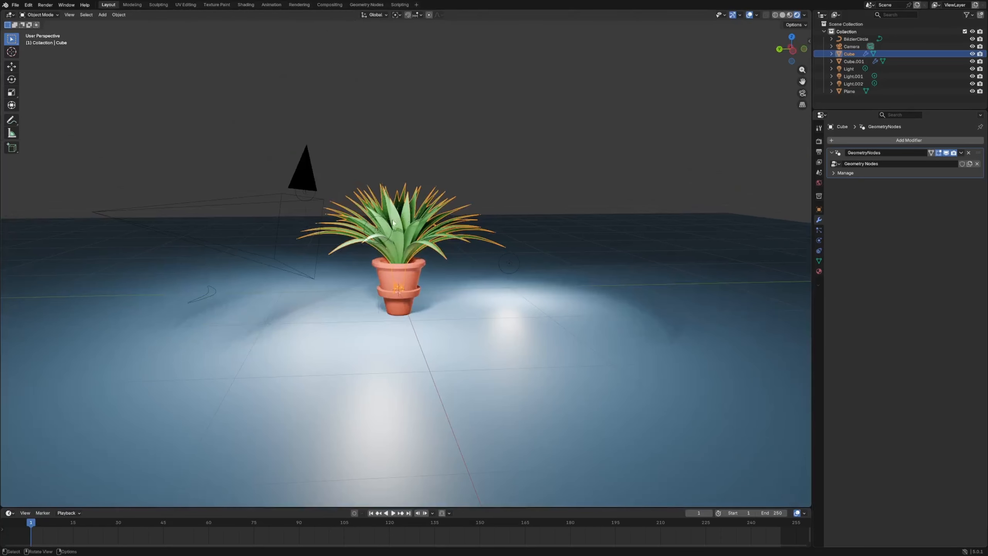
pyautogui.click(367, 5)
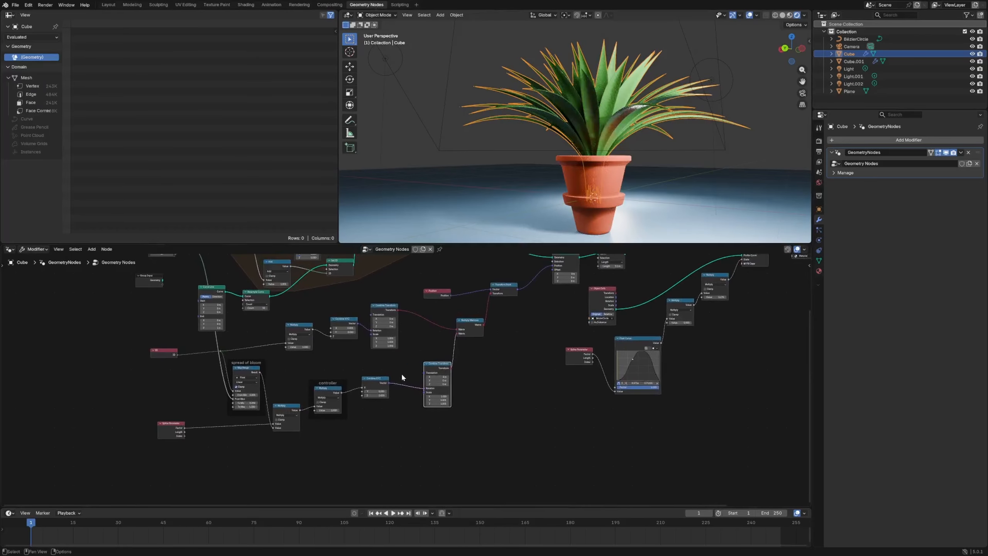
pyautogui.scroll(4, 402, 377)
pyautogui.moveTo(325, 374); pyautogui.dragTo(337, 370)
pyautogui.moveTo(369, 377); pyautogui.dragTo(405, 355, button='middle')
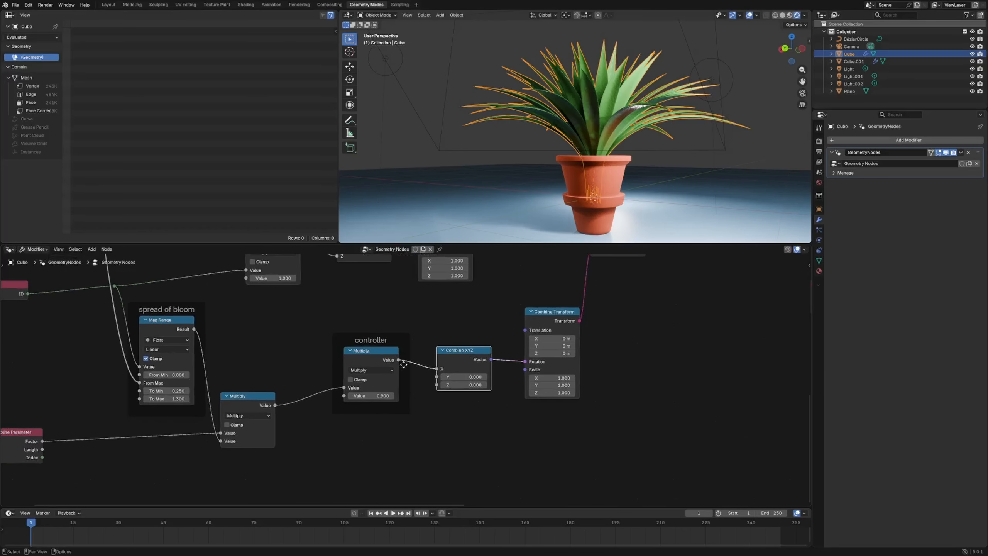
# Insert an Add math node between the bloom Multiply node and the controller Multiply
pyautogui.click(425, 429)
pyautogui.hotkey('shift', 'a')
pyautogui.write('add')
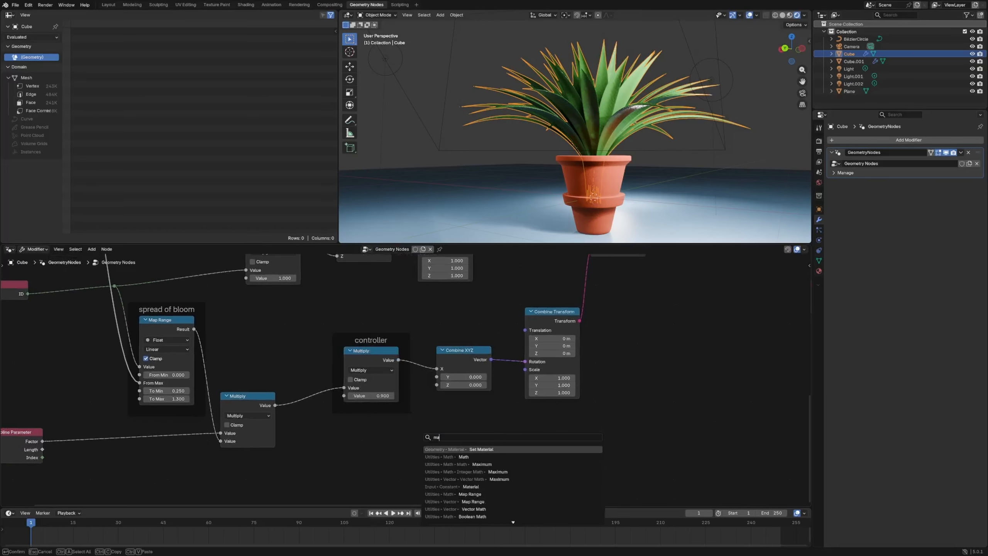
pyautogui.press('Return')
pyautogui.click(299, 361)
pyautogui.moveTo(412, 448); pyautogui.dragTo(440, 416, button='middle')
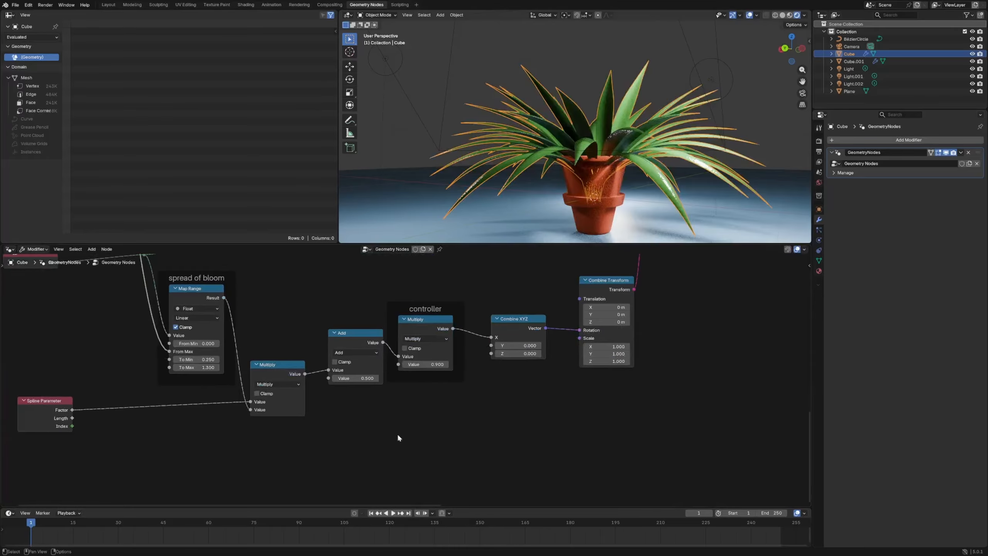
# Connect a new Random Value node to the Add node's second value, with minimum -0.1 and maximum 0.1
pyautogui.moveTo(359, 458); pyautogui.dragTo(430, 416, button='middle')
pyautogui.hotkey('shift', 'a')
pyautogui.write('random')
pyautogui.press('Return')
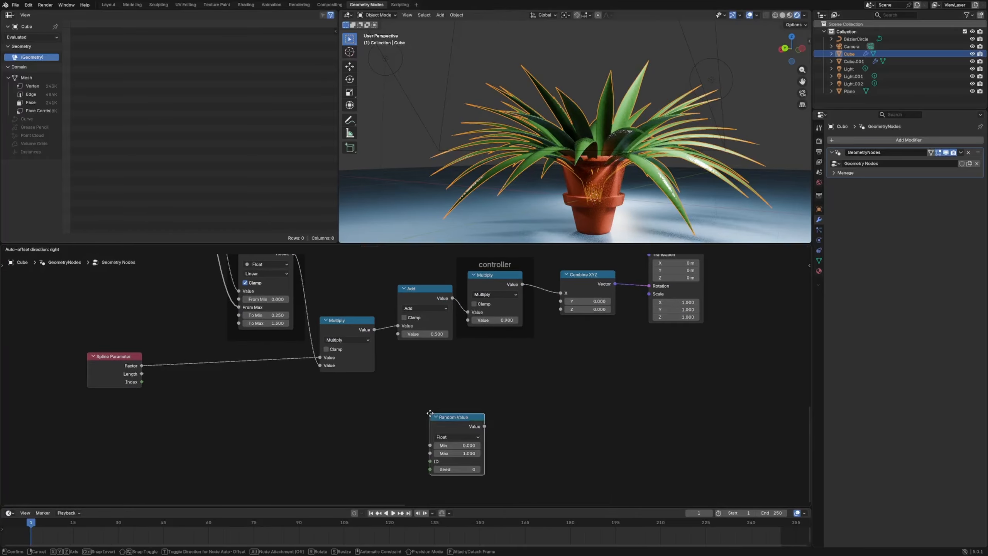
pyautogui.click(409, 407)
pyautogui.moveTo(463, 418); pyautogui.dragTo(398, 334)
pyautogui.click(436, 438)
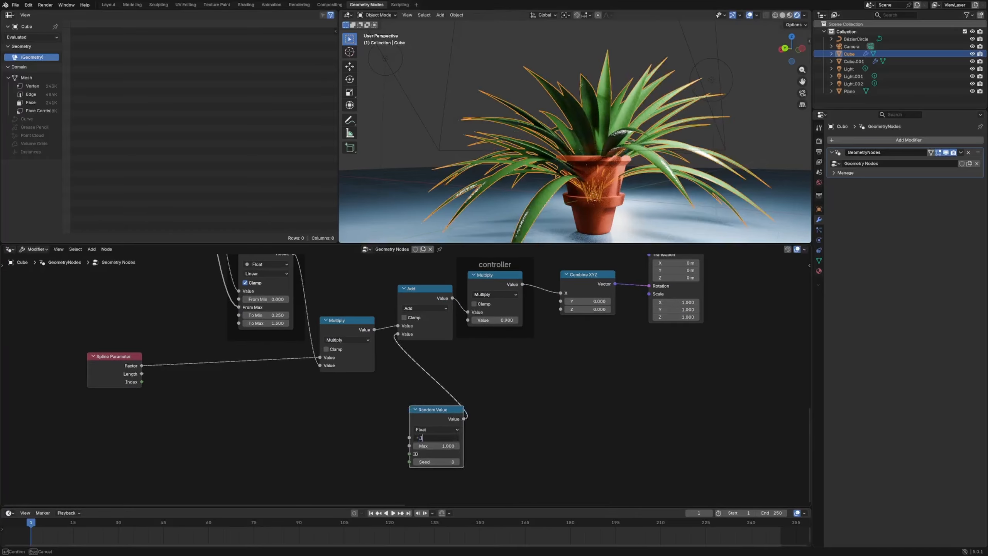
pyautogui.press('Return')
pyautogui.press('Return')
# Set the controller Multiply's value to 1.120
pyautogui.moveTo(525, 163); pyautogui.dragTo(480, 201, button='middle')
pyautogui.moveTo(494, 320); pyautogui.dragTo(503, 320)
pyautogui.moveTo(611, 173); pyautogui.dragTo(614, 142, button='middle')
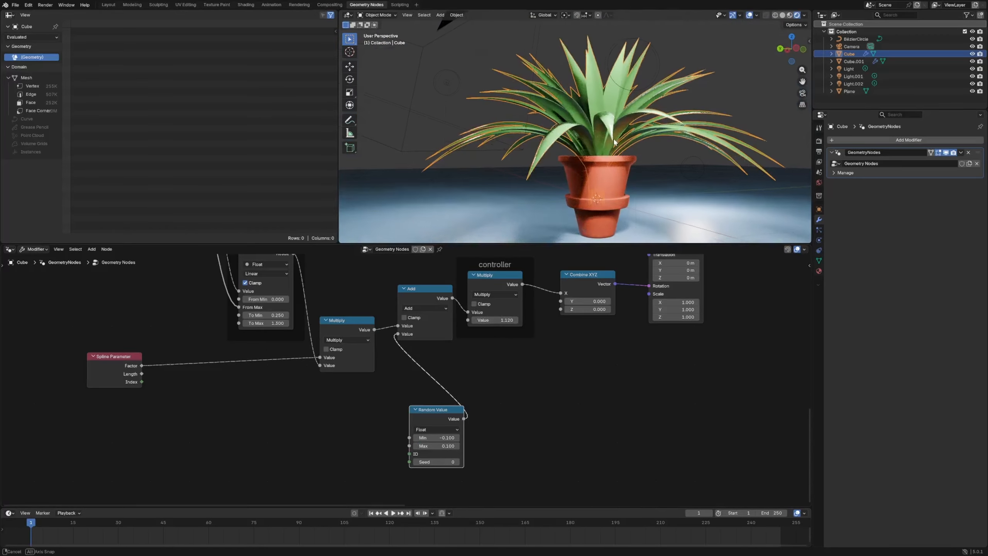
# Select the pot and examine the potted plant from different angles and distances
pyautogui.click(611, 208)
pyautogui.moveTo(589, 194); pyautogui.dragTo(595, 187, button='middle')
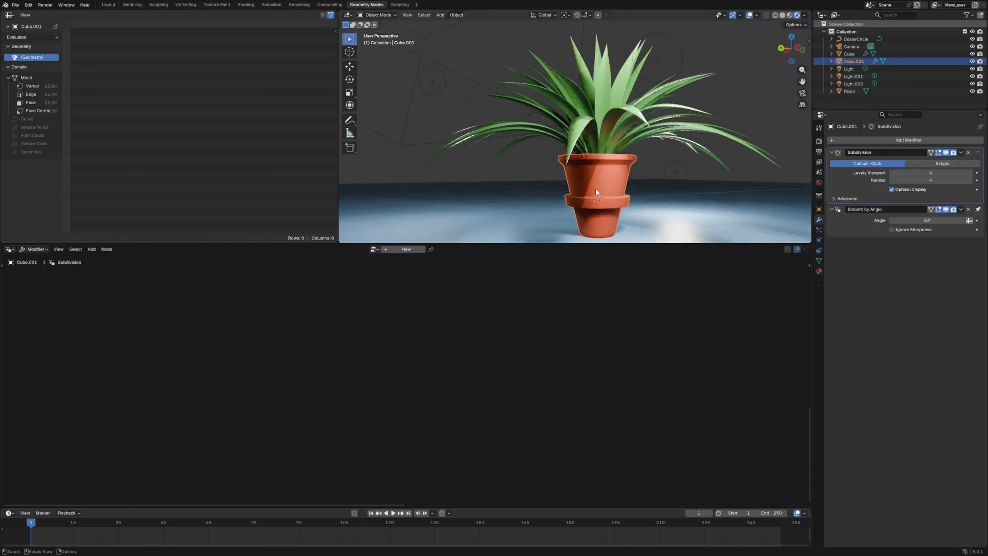
pyautogui.click(630, 138)
pyautogui.moveTo(630, 138); pyautogui.dragTo(454, 214, button='middle')
pyautogui.click(563, 198)
pyautogui.scroll(-5, 454, 213)
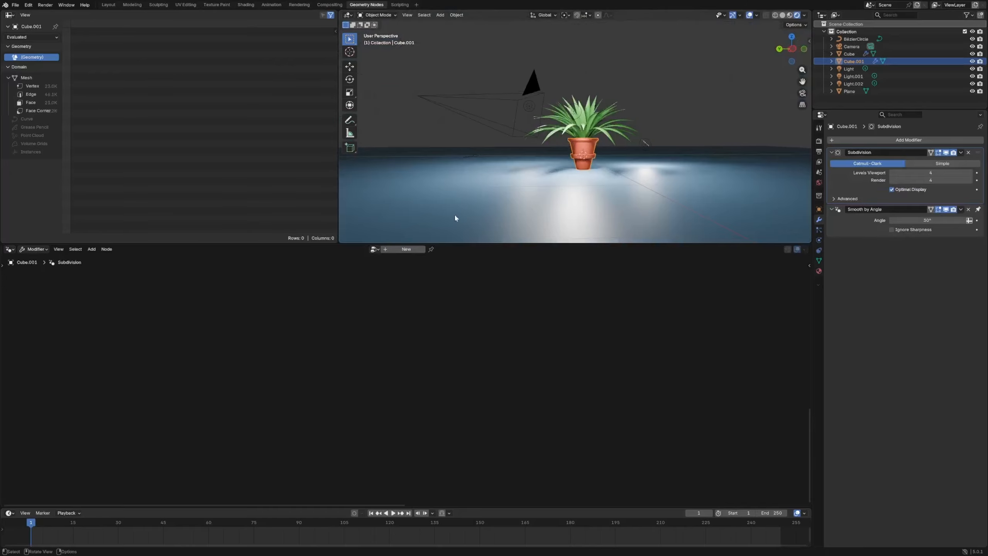
# Select the plant and compare its leaf arrangement from above with the Add node muted and unmuted
pyautogui.click(553, 131)
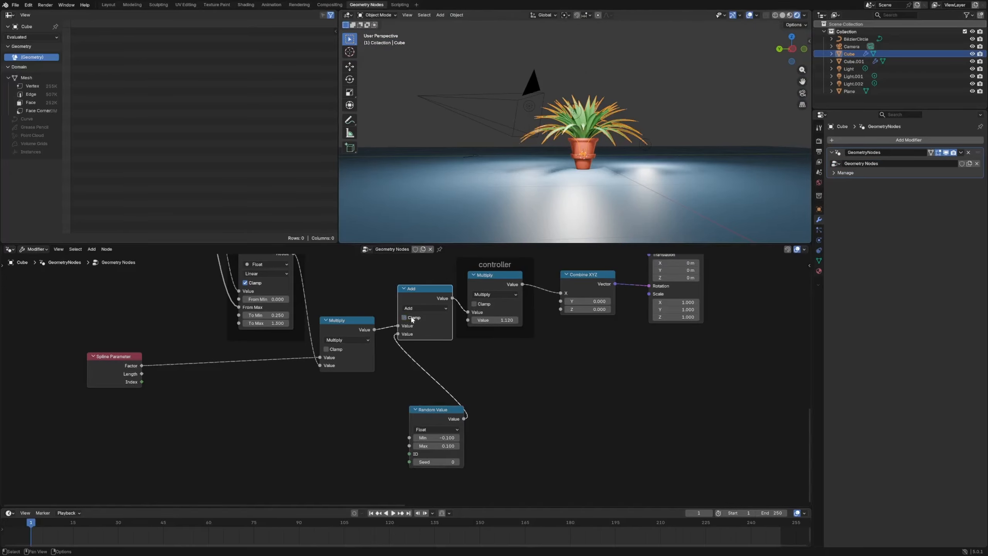
pyautogui.moveTo(670, 93); pyautogui.dragTo(648, 88, button='middle')
pyautogui.scroll(7, 630, 132)
pyautogui.moveTo(619, 153); pyautogui.dragTo(591, 229, button='middle')
pyautogui.scroll(-8, 591, 229)
pyautogui.press('m')
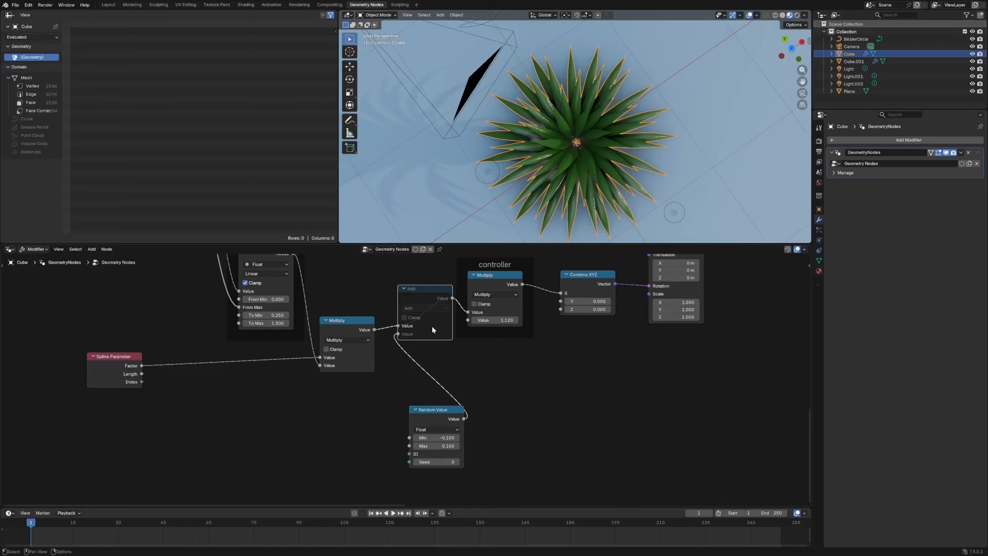
pyautogui.press('m')
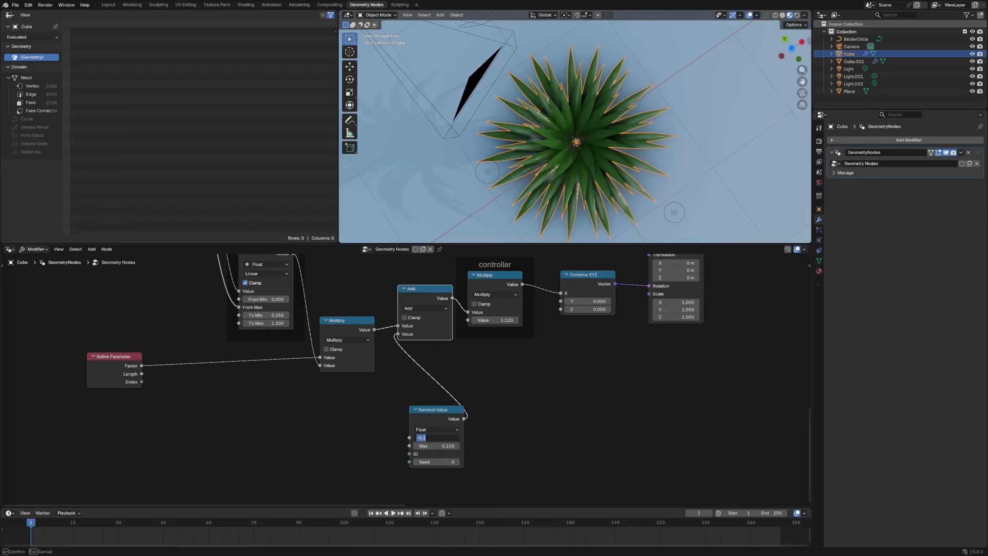
# Set the Random Value node's minimum to -0.2 and maximum to 0.2
pyautogui.write('-0.2')
pyautogui.press('Tab')
pyautogui.write('.2')
pyautogui.press('Return')
# Compare the leaves from the side with the Add node's random offset muted and active
pyautogui.moveTo(627, 175); pyautogui.dragTo(659, 99, button='middle')
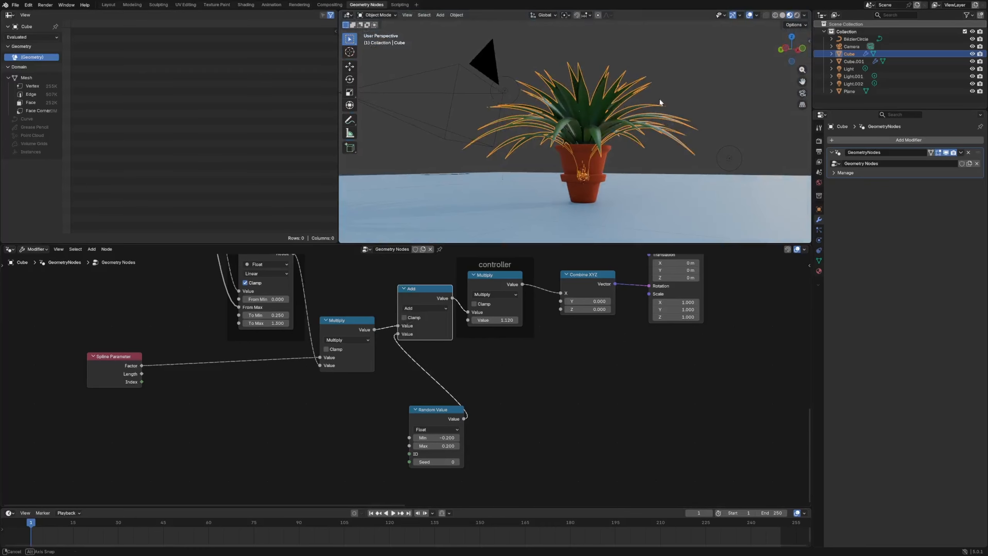
pyautogui.press('m')
pyautogui.press('m')
pyautogui.moveTo(601, 154); pyautogui.dragTo(610, 173, button='middle')
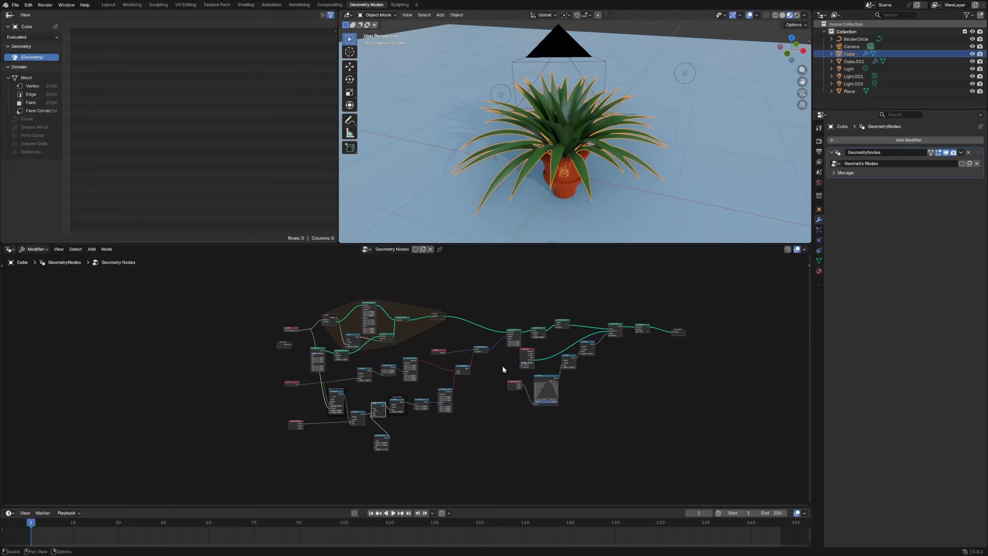
# Switch the viewport to Rendered shading and bring back the plant's node tree, leaving the plant deselected
pyautogui.click(650, 210)
pyautogui.moveTo(650, 209); pyautogui.dragTo(610, 180, button='middle')
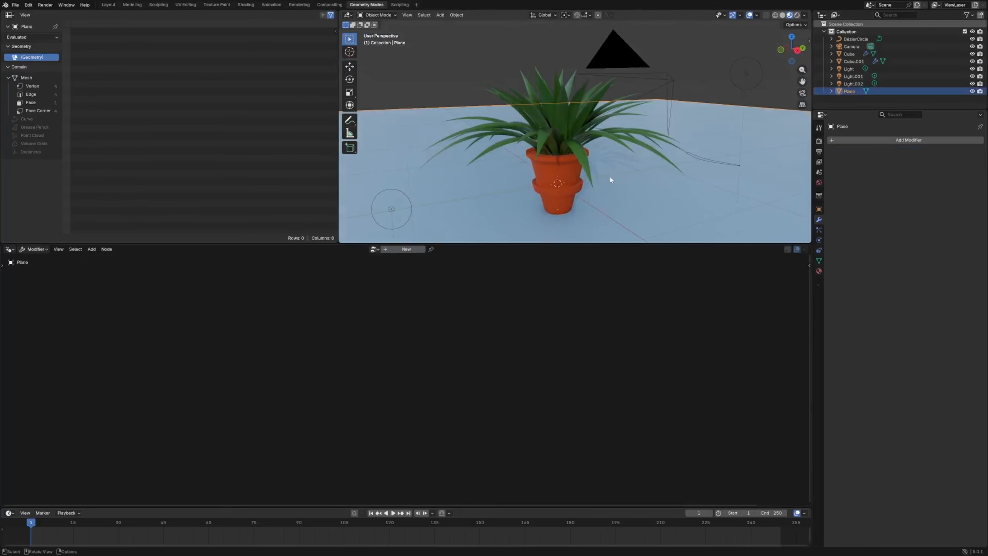
pyautogui.click(563, 164)
pyautogui.click(797, 15)
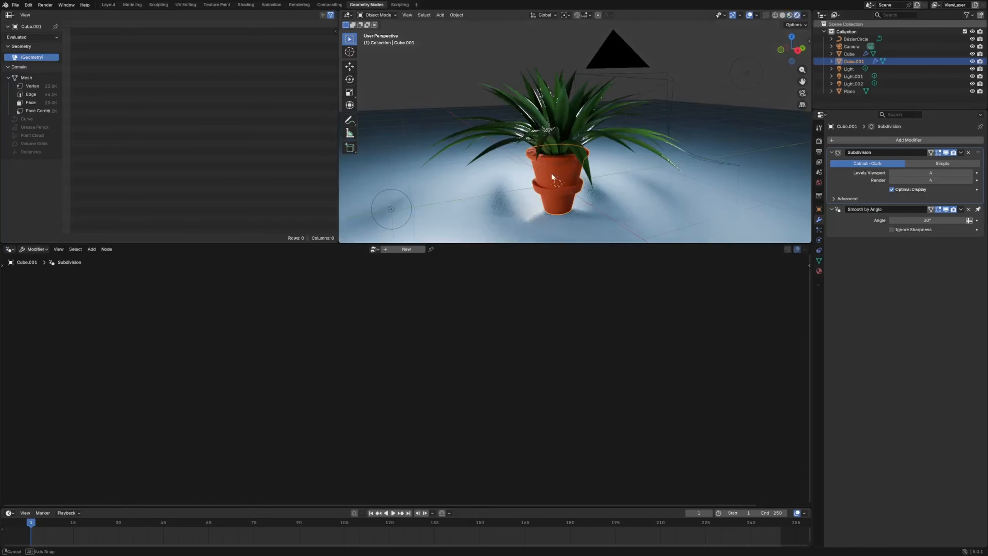
pyautogui.moveTo(551, 173); pyautogui.dragTo(631, 174, button='middle')
pyautogui.click(631, 158)
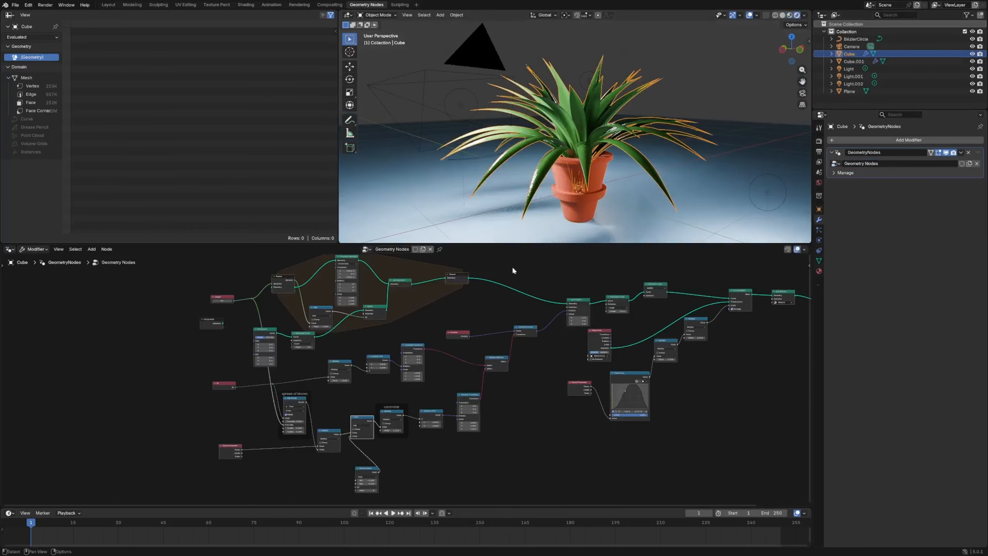
pyautogui.click(695, 96)
# Space out the Curve Line, ID and Resample Curve nodes at the start of the node tree
pyautogui.scroll(3, 240, 383)
pyautogui.moveTo(349, 387); pyautogui.dragTo(444, 360, button='middle')
pyautogui.moveTo(381, 304); pyautogui.dragTo(380, 316)
pyautogui.moveTo(313, 360); pyautogui.dragTo(321, 402)
pyautogui.moveTo(370, 320); pyautogui.dragTo(298, 321)
pyautogui.scroll(2, 354, 327)
pyautogui.moveTo(353, 311); pyautogui.dragTo(429, 359, button='middle')
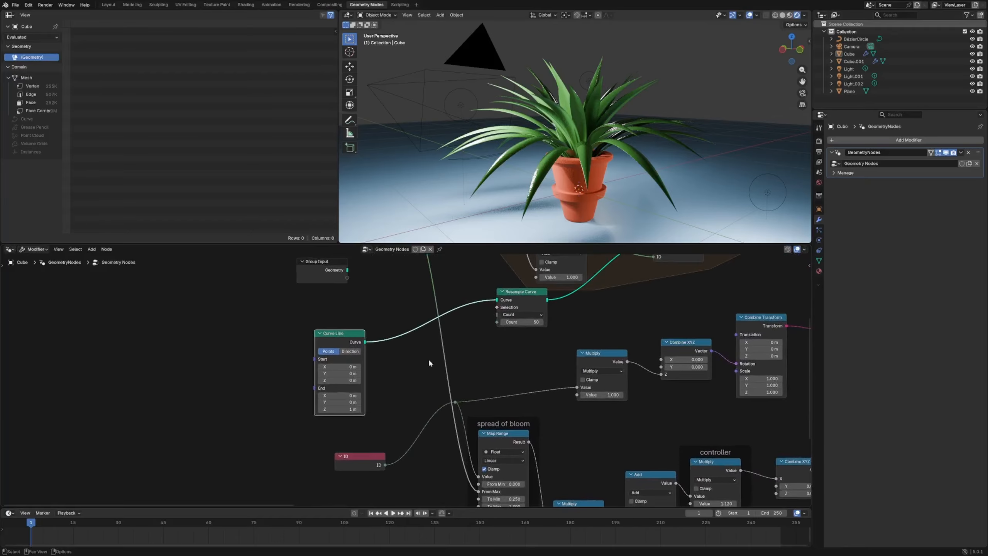
pyautogui.moveTo(331, 334); pyautogui.dragTo(331, 318)
pyautogui.moveTo(481, 327); pyautogui.dragTo(348, 386, button='middle')
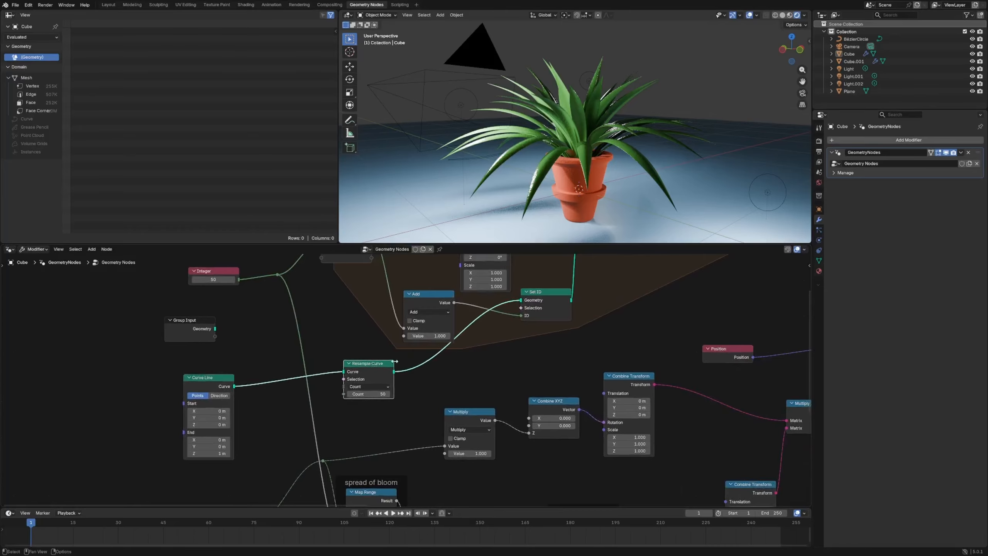
# Tidy the positions of the Integer, Repeat input and Transform Geometry nodes around the repeat zone
pyautogui.scroll(-3, 398, 354)
pyautogui.moveTo(301, 310); pyautogui.dragTo(291, 303, button='middle')
pyautogui.moveTo(200, 339); pyautogui.dragTo(213, 330)
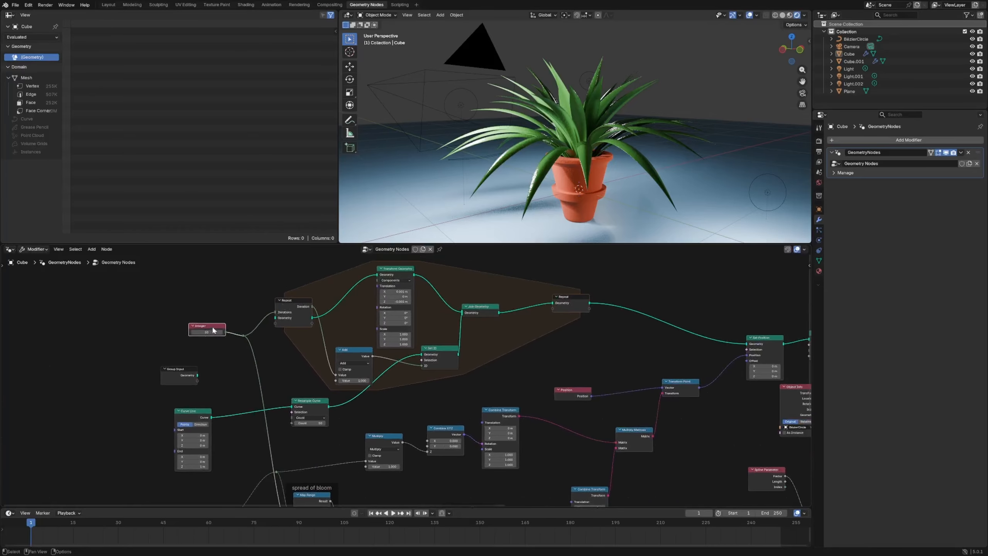
pyautogui.moveTo(297, 304); pyautogui.dragTo(293, 299)
pyautogui.moveTo(537, 163); pyautogui.dragTo(576, 152, button='middle')
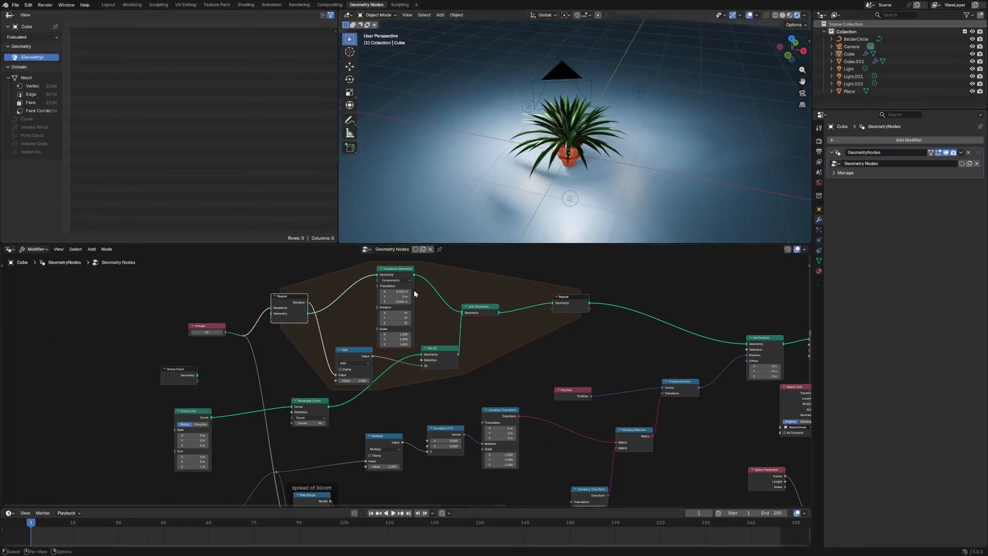
pyautogui.moveTo(401, 275); pyautogui.dragTo(406, 272)
pyautogui.moveTo(576, 322); pyautogui.dragTo(488, 330, button='middle')
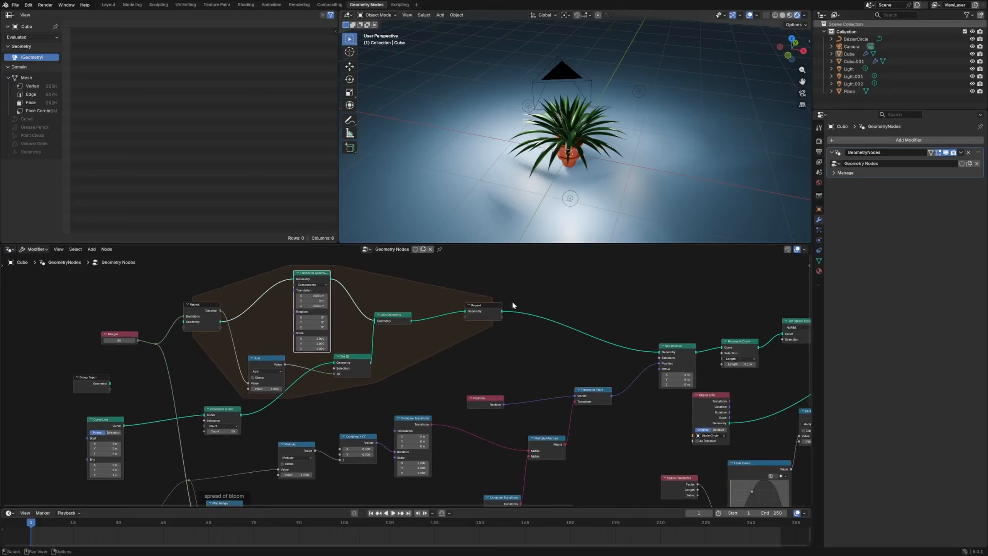
# Attach a temporary Viewer to the Repeat output, inspect the repeated curves up close and remove the Viewer
pyautogui.keyDown('ctrl'); pyautogui.keyDown('shift'); pyautogui.click(494, 312); pyautogui.keyUp('shift'); pyautogui.keyUp('ctrl')
pyautogui.scroll(5, 581, 139)
pyautogui.moveTo(581, 139); pyautogui.dragTo(599, 119, button='middle')
pyautogui.scroll(5, 574, 128)
pyautogui.scroll(3, 556, 157)
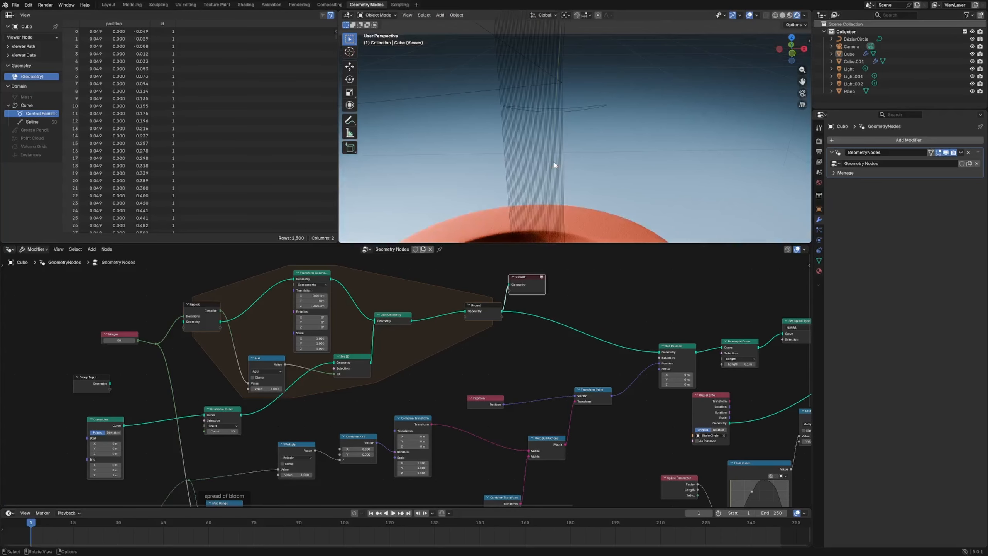
pyautogui.hotkey('ctrl', 'x')
pyautogui.scroll(-5, 520, 360)
pyautogui.scroll(-8, 611, 115)
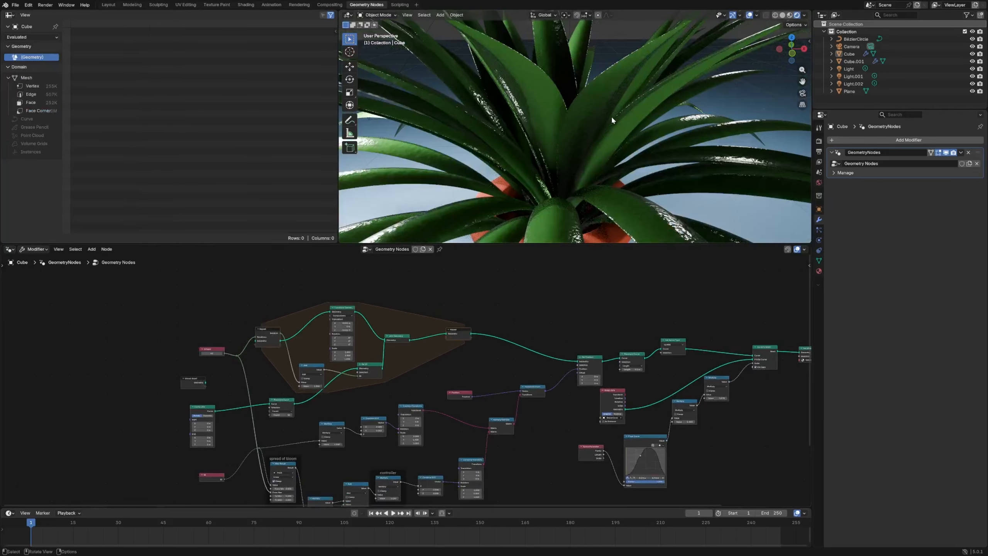
# Tidy the positions of the Transform Point, Position and lower Combine Transform nodes
pyautogui.moveTo(584, 150); pyautogui.dragTo(555, 154, button='middle')
pyautogui.moveTo(469, 394); pyautogui.dragTo(462, 326, button='middle')
pyautogui.scroll(5, 457, 324)
pyautogui.moveTo(586, 323); pyautogui.dragTo(422, 411, button='middle')
pyautogui.moveTo(509, 335); pyautogui.dragTo(500, 322)
pyautogui.moveTo(423, 389); pyautogui.dragTo(450, 335, button='middle')
pyautogui.moveTo(447, 329); pyautogui.dragTo(438, 327)
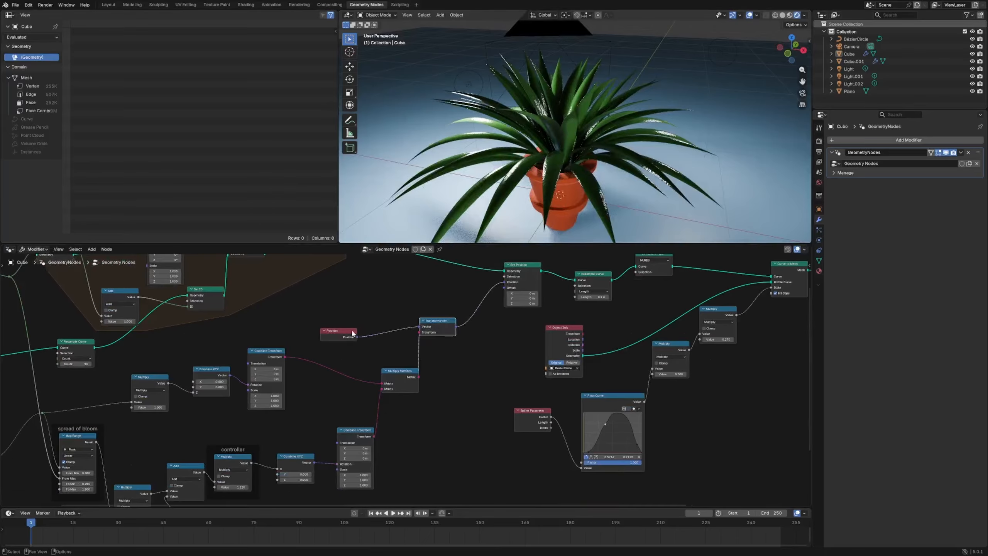
pyautogui.moveTo(350, 330); pyautogui.dragTo(366, 317)
pyautogui.moveTo(356, 430); pyautogui.dragTo(355, 425)
# Examine the finished potted plant from several angles and review the node tree through to the Group Output
pyautogui.moveTo(306, 392); pyautogui.dragTo(427, 350, button='middle')
pyautogui.moveTo(515, 190); pyautogui.dragTo(600, 165, button='middle')
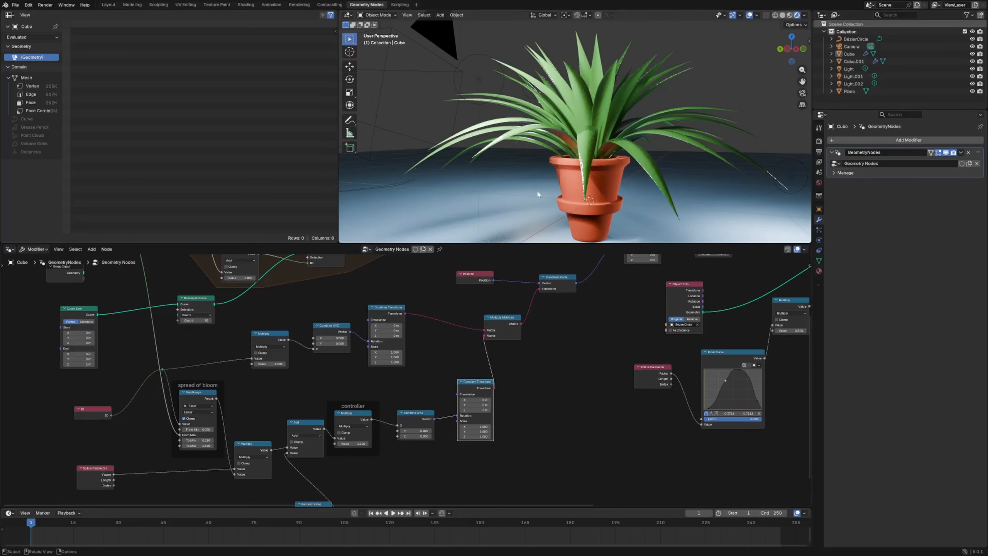
pyautogui.moveTo(538, 194); pyautogui.dragTo(527, 140, button='middle')
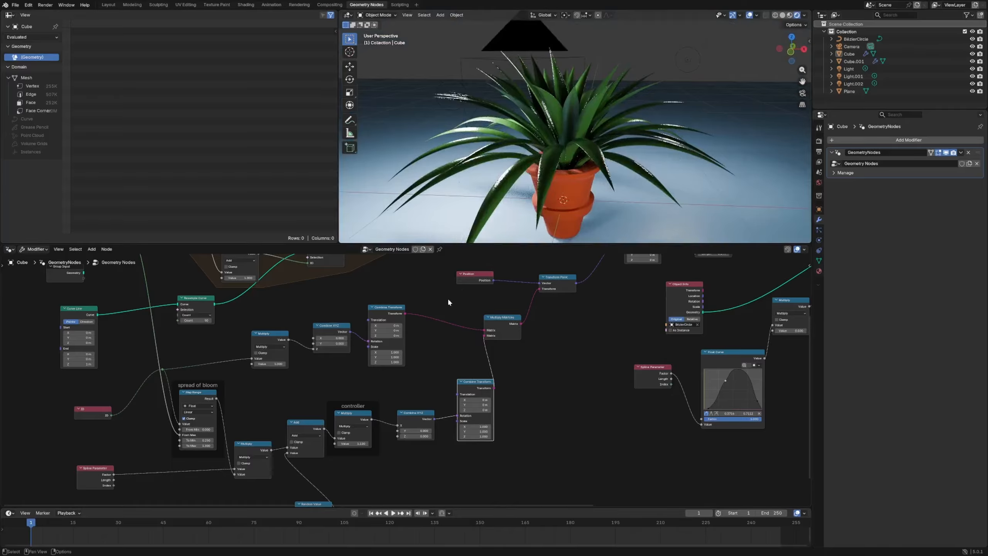
pyautogui.scroll(-4, 448, 297)
pyautogui.moveTo(619, 311); pyautogui.dragTo(502, 337, button='middle')
pyautogui.moveTo(665, 323); pyautogui.dragTo(509, 342, button='middle')
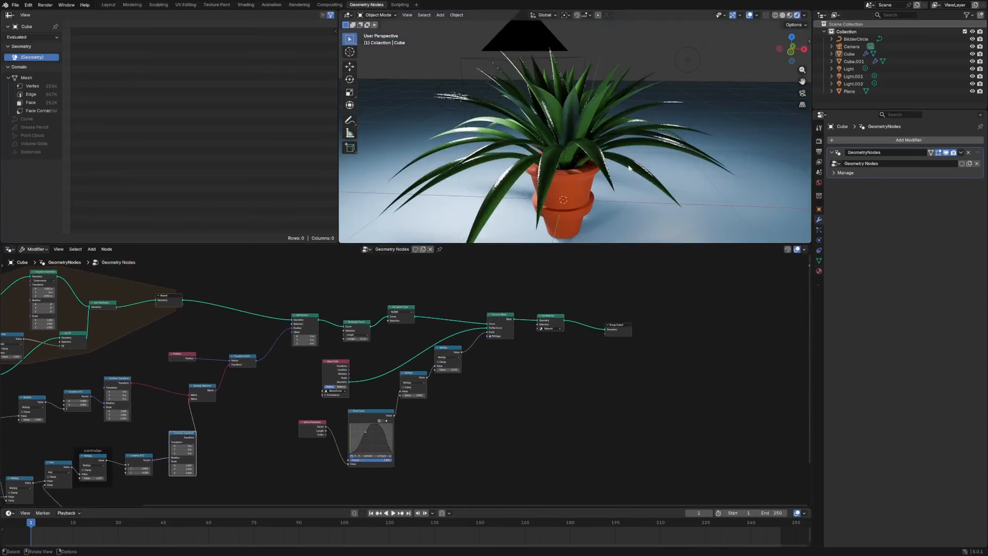
pyautogui.scroll(-4, 629, 168)
pyautogui.moveTo(629, 168); pyautogui.dragTo(474, 148, button='middle')
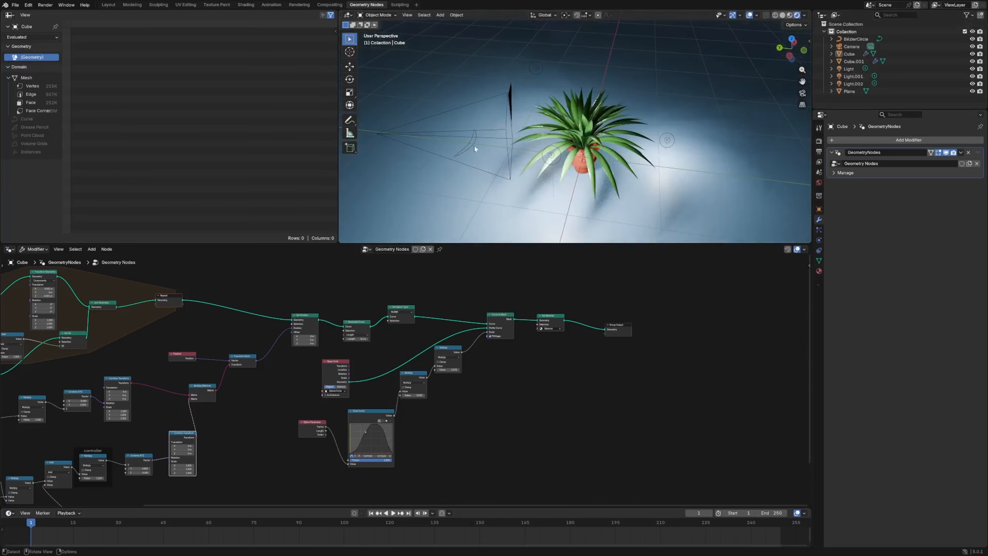
pyautogui.click(468, 145)
pyautogui.click(575, 163)
pyautogui.click(630, 199)
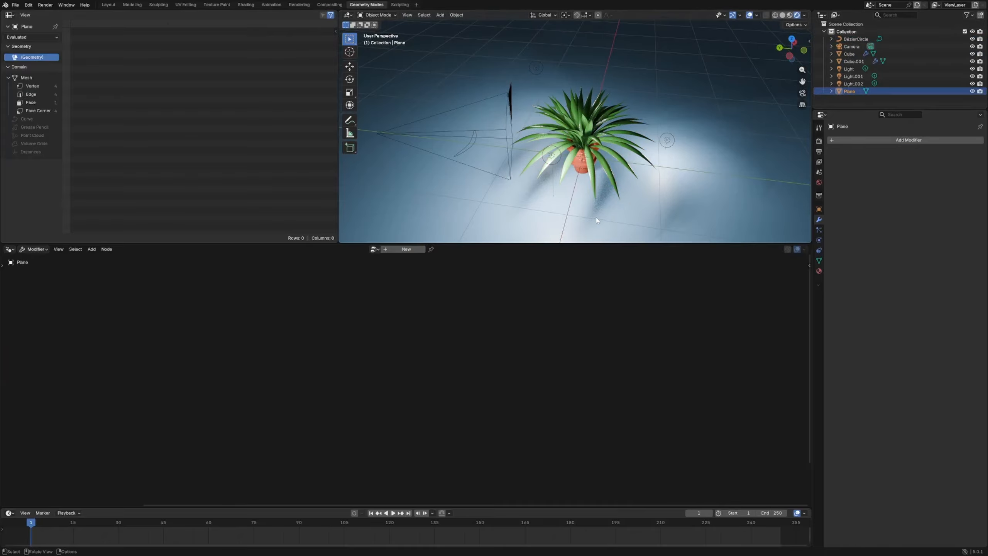
pyautogui.moveTo(596, 218); pyautogui.dragTo(500, 176, button='middle')
# Select the plant's leaves, nudge the controller frame slightly and set its Multiply value to 0.810
pyautogui.click(537, 139)
pyautogui.moveTo(235, 395); pyautogui.dragTo(553, 314, button='middle')
pyautogui.scroll(6, 451, 372)
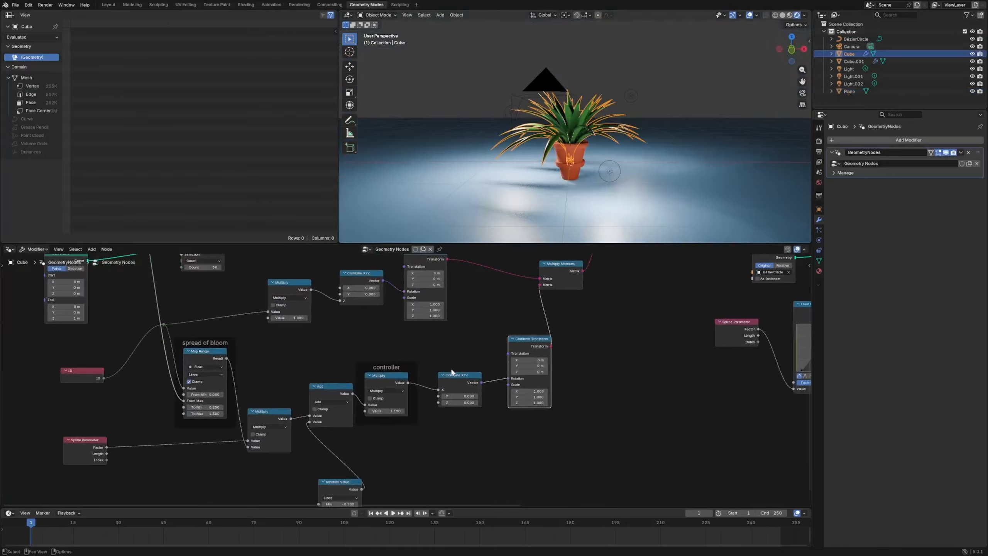
pyautogui.scroll(3, 451, 372)
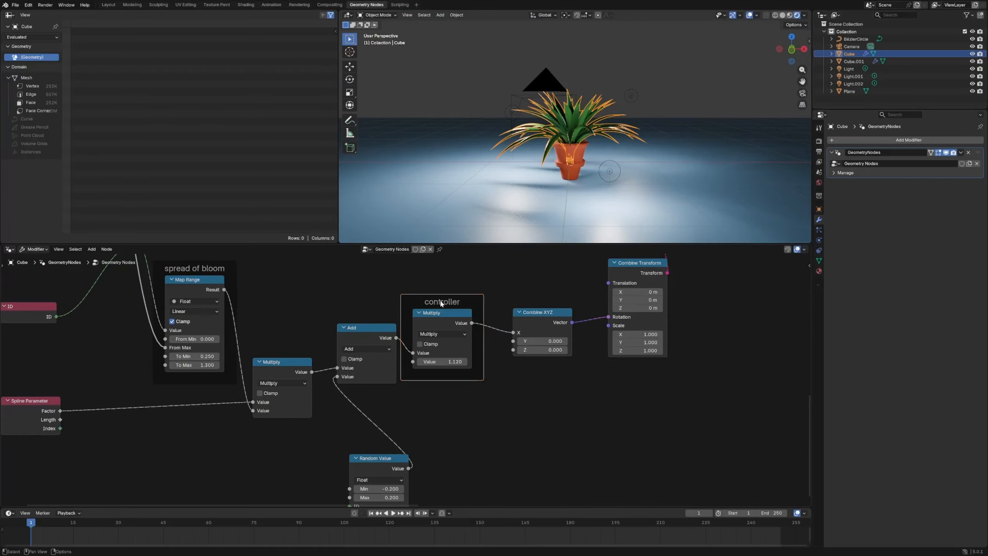
pyautogui.moveTo(442, 303); pyautogui.dragTo(449, 302)
pyautogui.moveTo(450, 360)
pyautogui.mouseDown()
pyautogui.moveTo(406, 360)
pyautogui.moveTo(440, 360)
pyautogui.mouseUp()
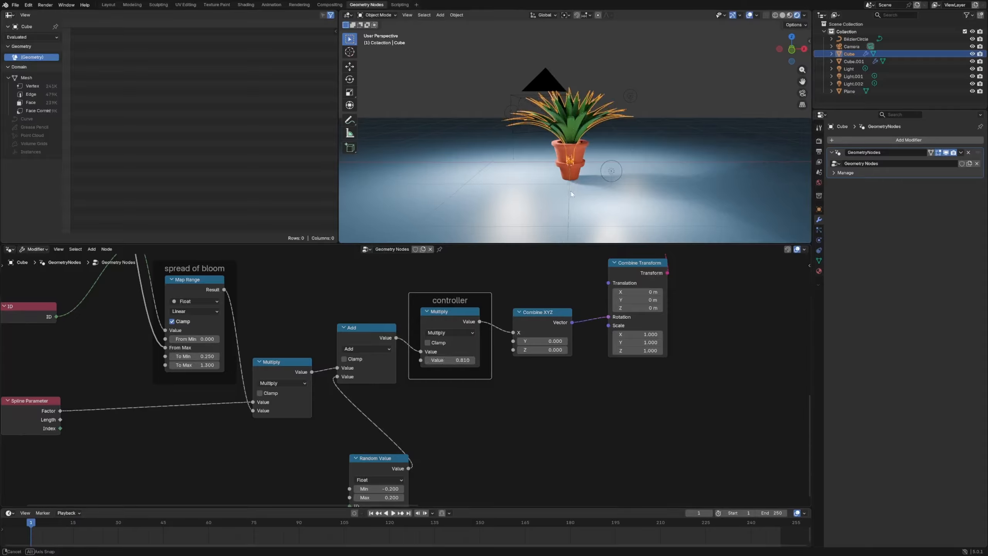
# Set To Min of the spread of bloom Map Range to 0.090 and check the leaves from above and the side
pyautogui.moveTo(194, 356); pyautogui.dragTo(177, 356)
pyautogui.moveTo(458, 144); pyautogui.dragTo(449, 171, button='middle')
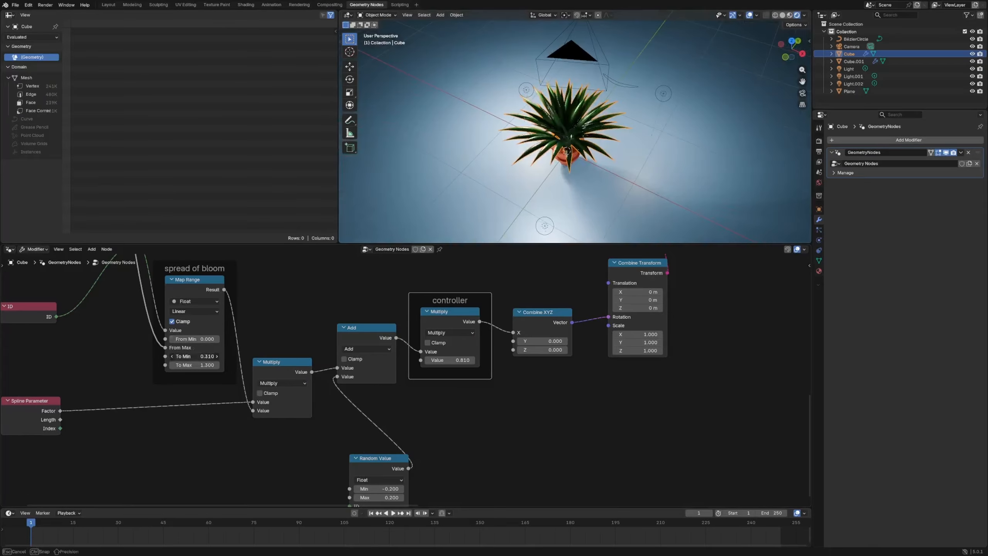
pyautogui.moveTo(177, 356); pyautogui.dragTo(153, 356)
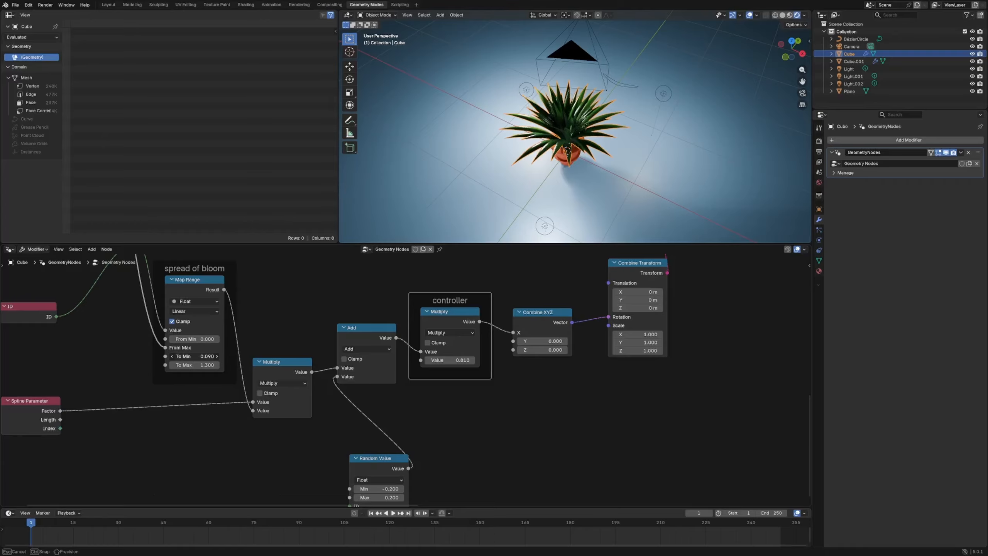
pyautogui.moveTo(507, 190); pyautogui.dragTo(535, 119, button='middle')
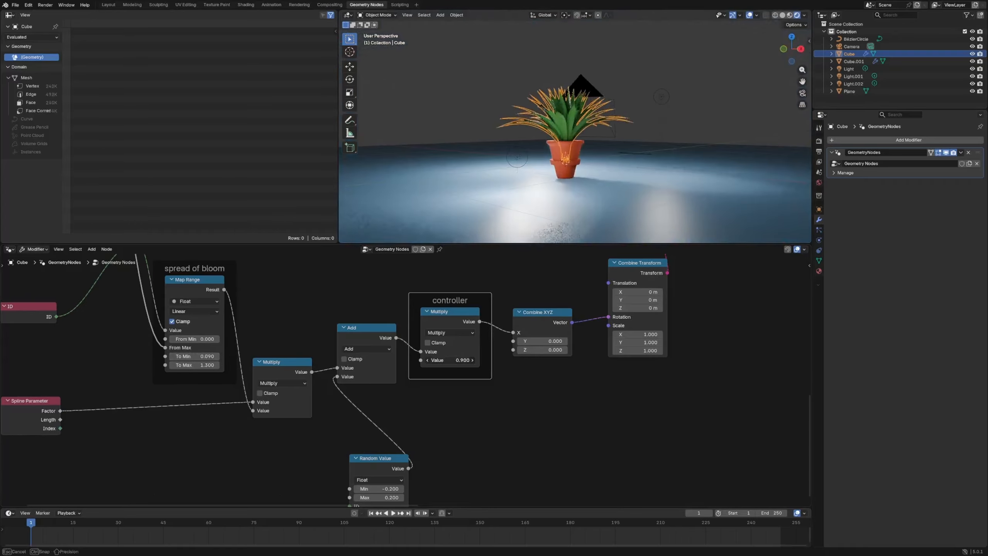
# Set the controller's Multiply value to 1.030 and check the plant from the side and above
pyautogui.moveTo(448, 360); pyautogui.dragTo(453, 360)
pyautogui.click(625, 172)
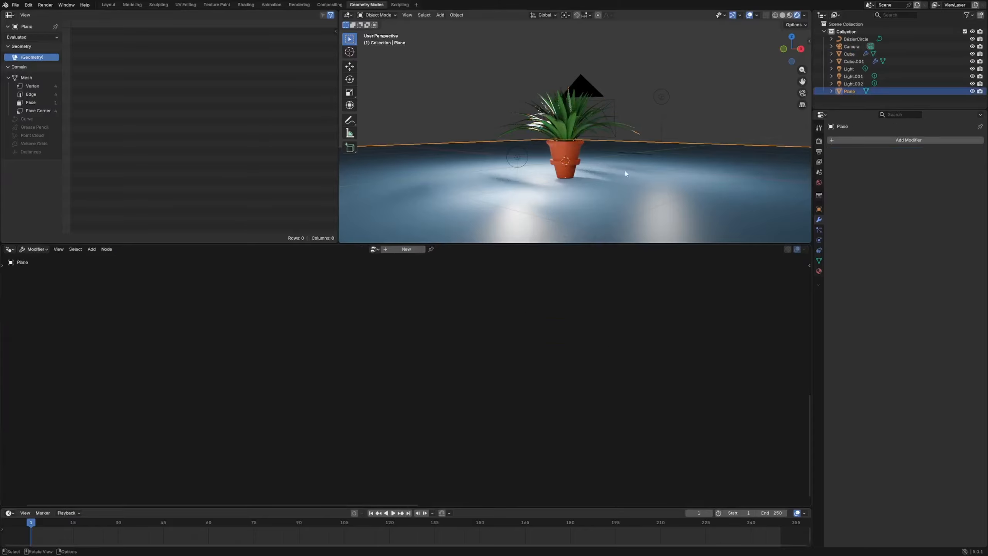
pyautogui.moveTo(625, 172); pyautogui.dragTo(495, 173, button='middle')
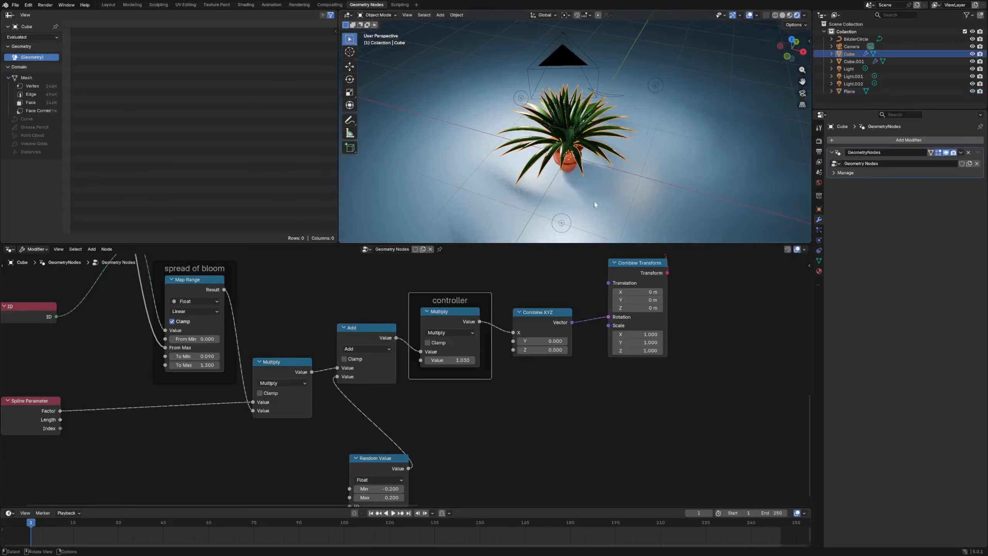
pyautogui.scroll(-3, 629, 320)
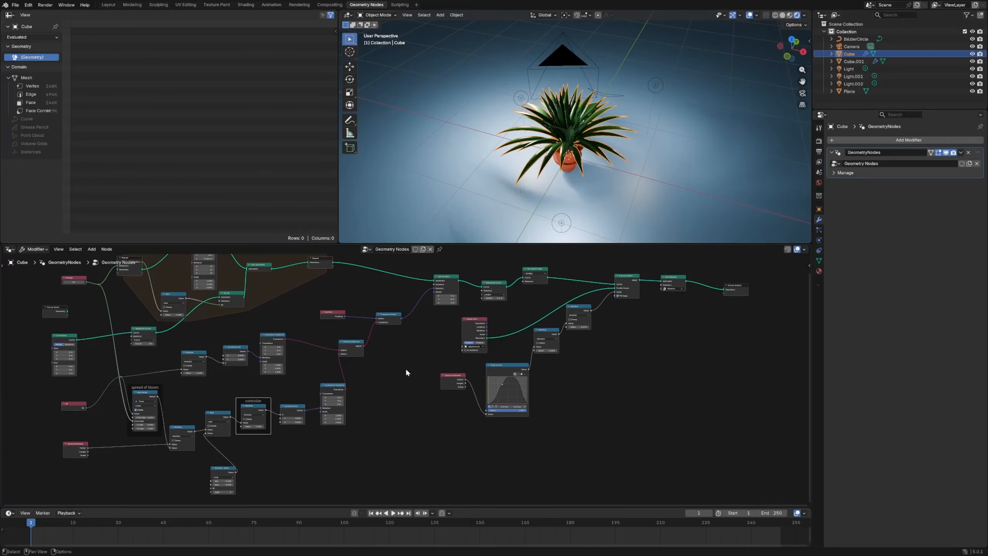